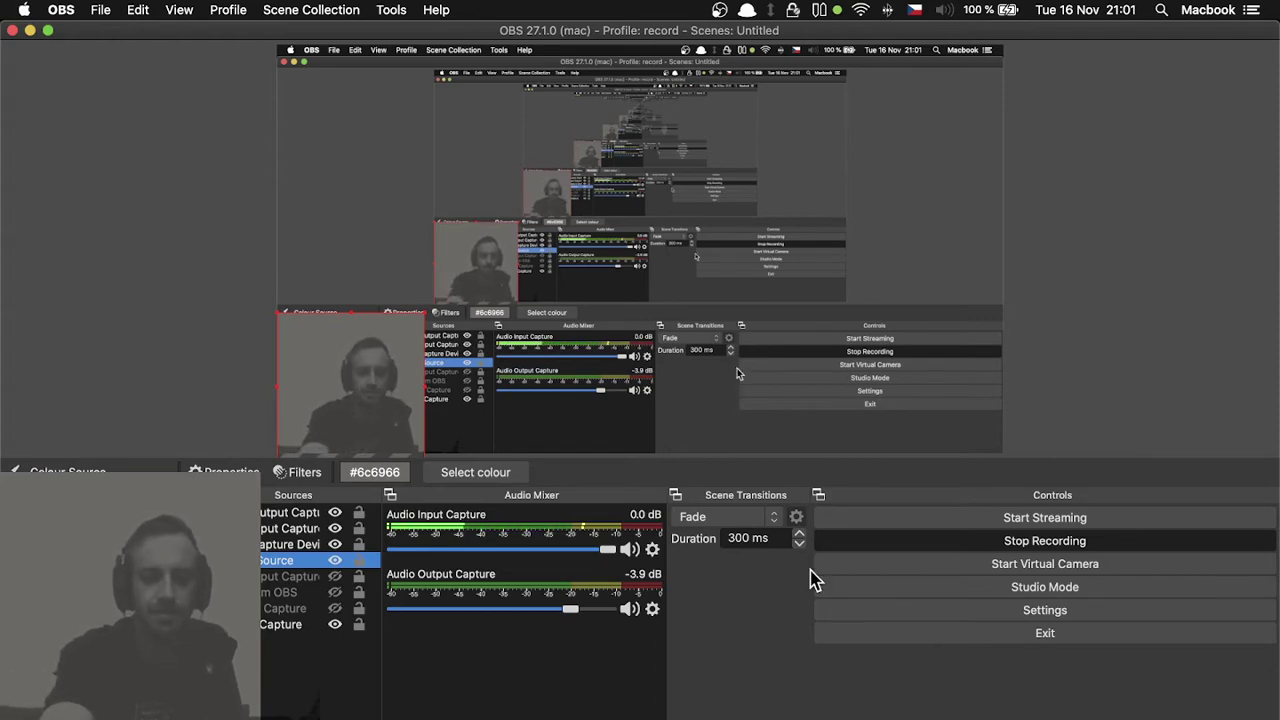
# Step: Switch to Ableton Live, create a MIDI clip in row 5 of the 4 ZebraHZ track, and set its scale root to C
pyautogui.press('super+Tab')
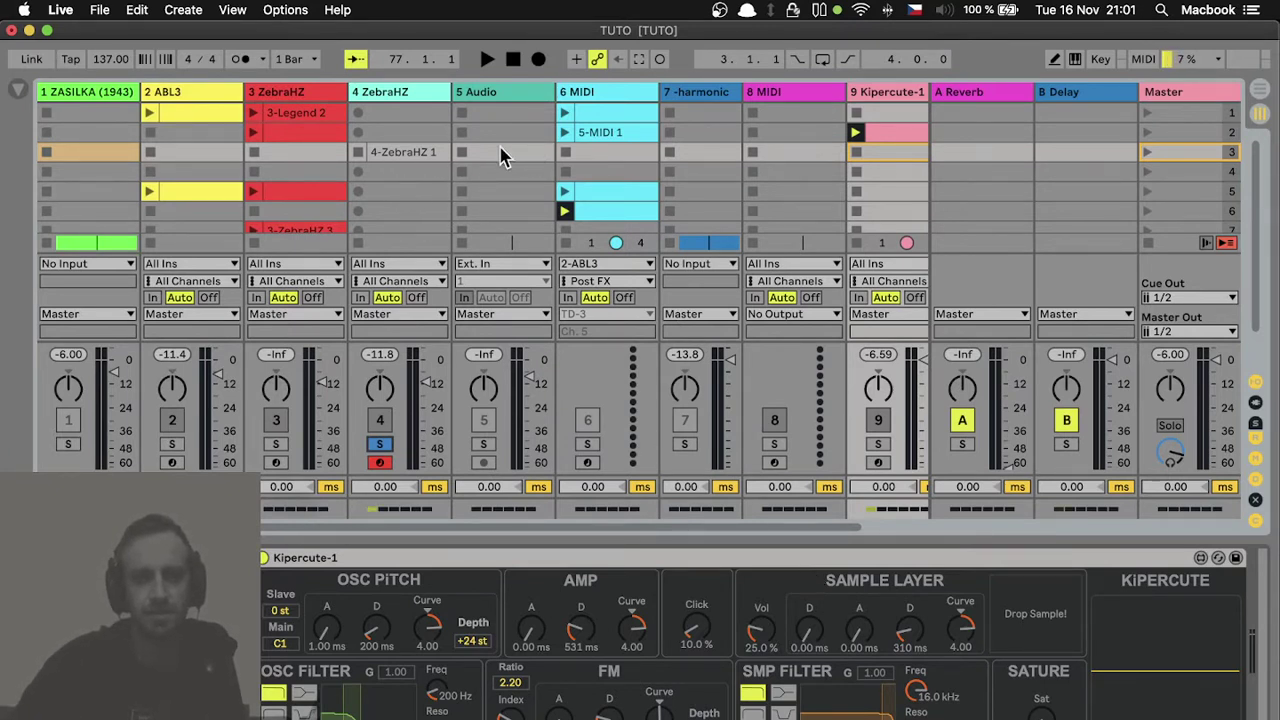
pyautogui.doubleClick(414, 191)
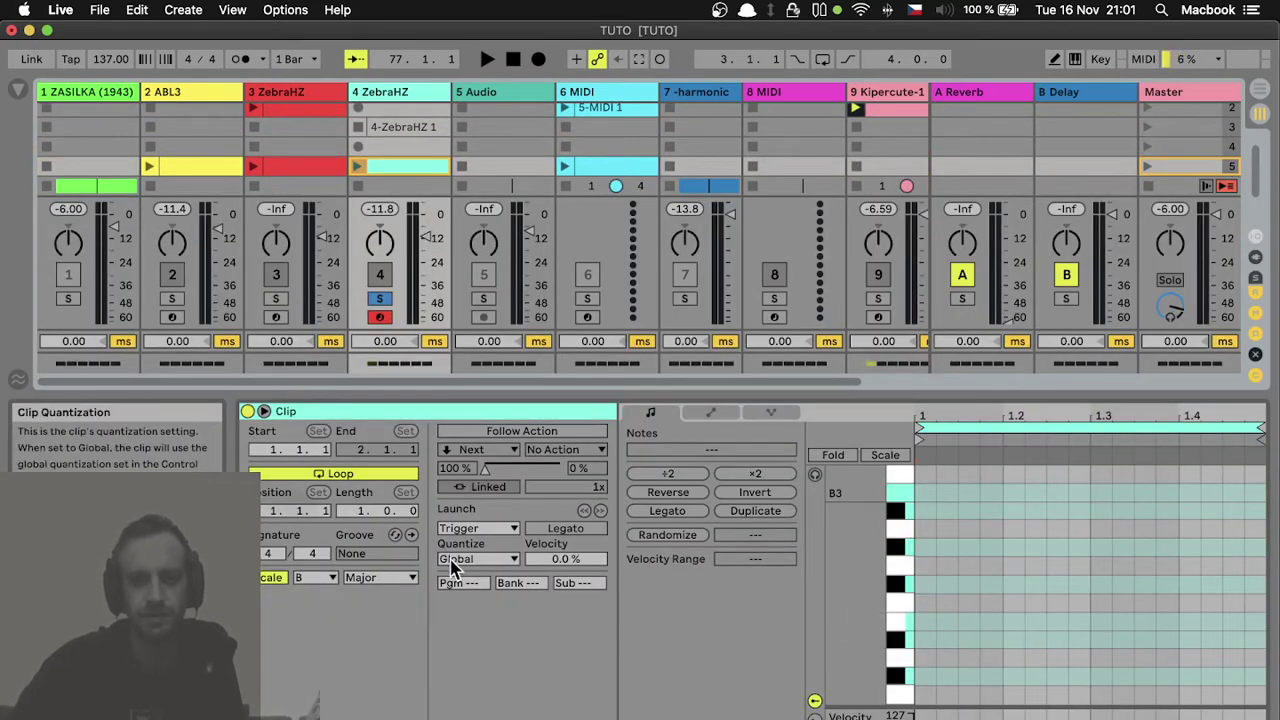
pyautogui.click(300, 580)
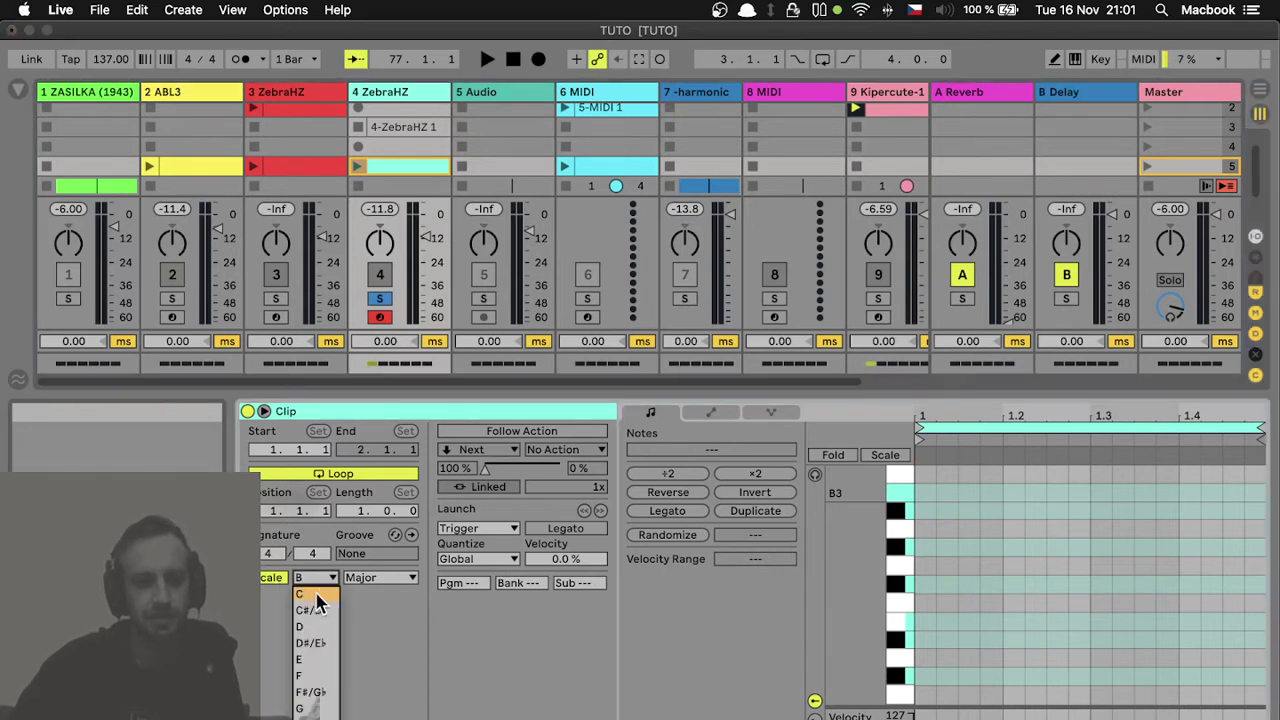
pyautogui.click(318, 597)
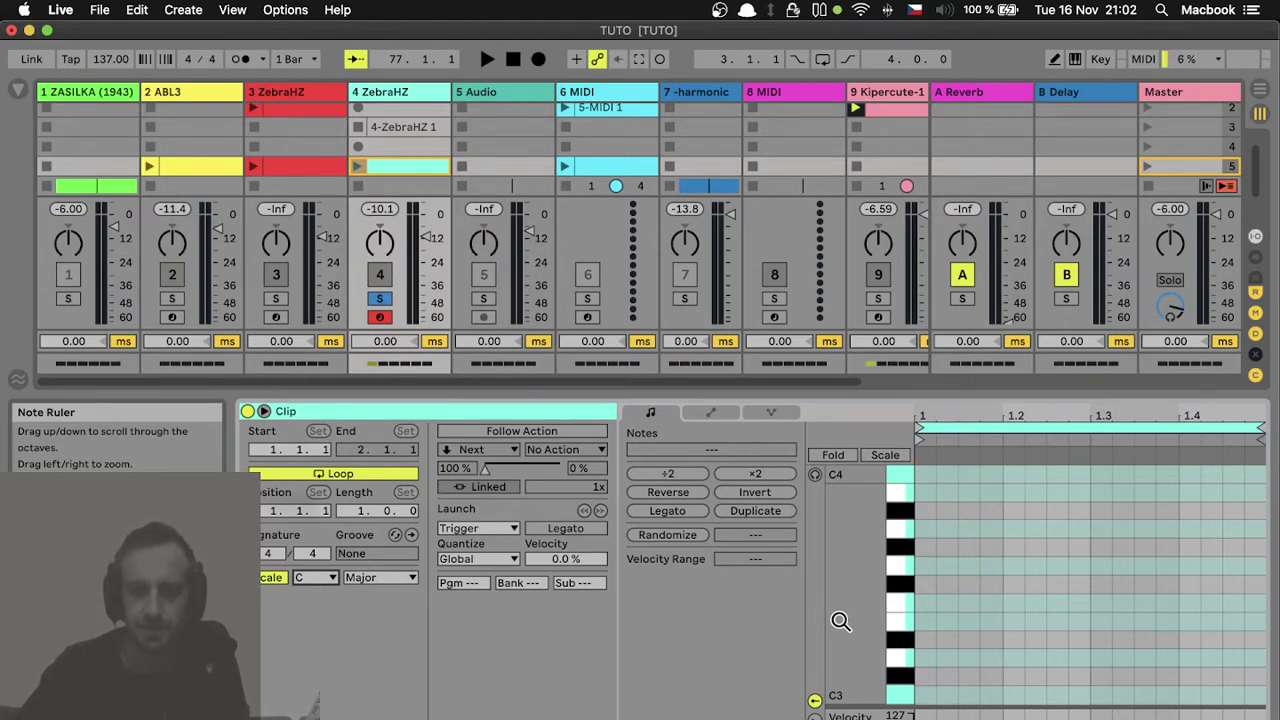
# Step: Audition the C minor triad (C3, D#3, G3) and the C major triad (C3, E3, G3) alternately on the 4 ZebraHZ track
pyautogui.press('a')
pyautogui.press('e')
pyautogui.press('g')
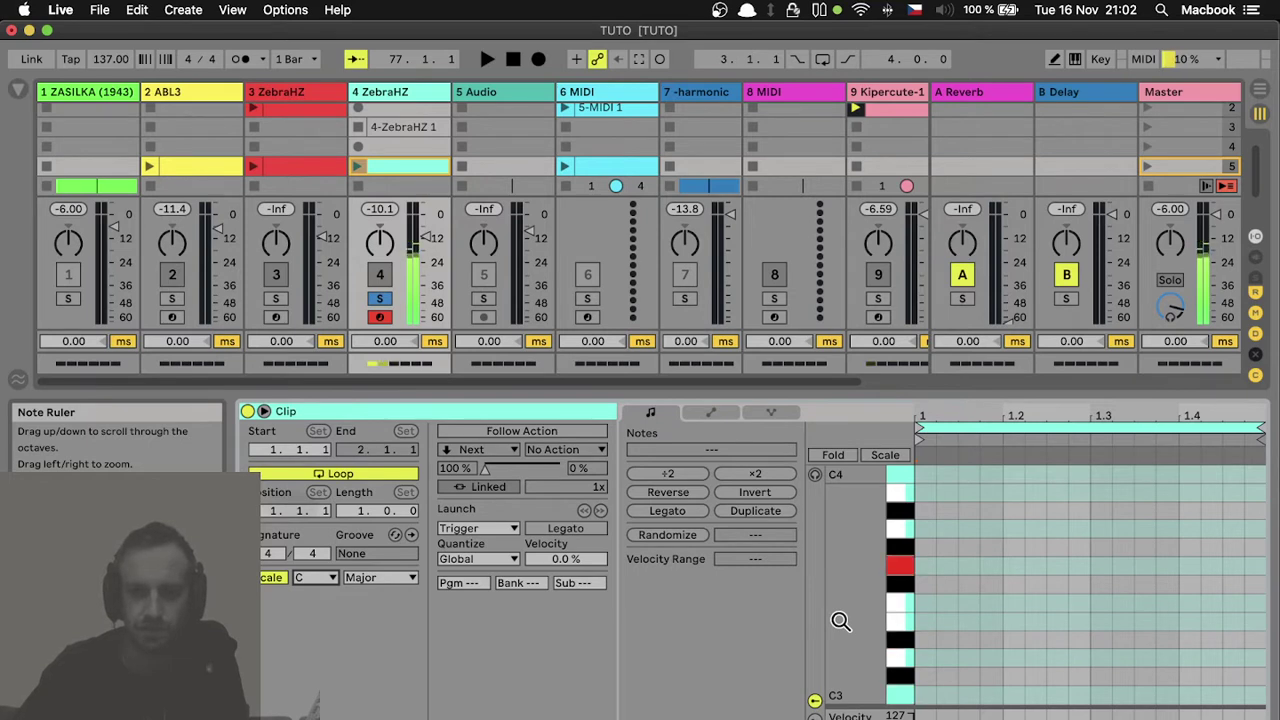
pyautogui.press('a')
pyautogui.press('e')
pyautogui.press('g')
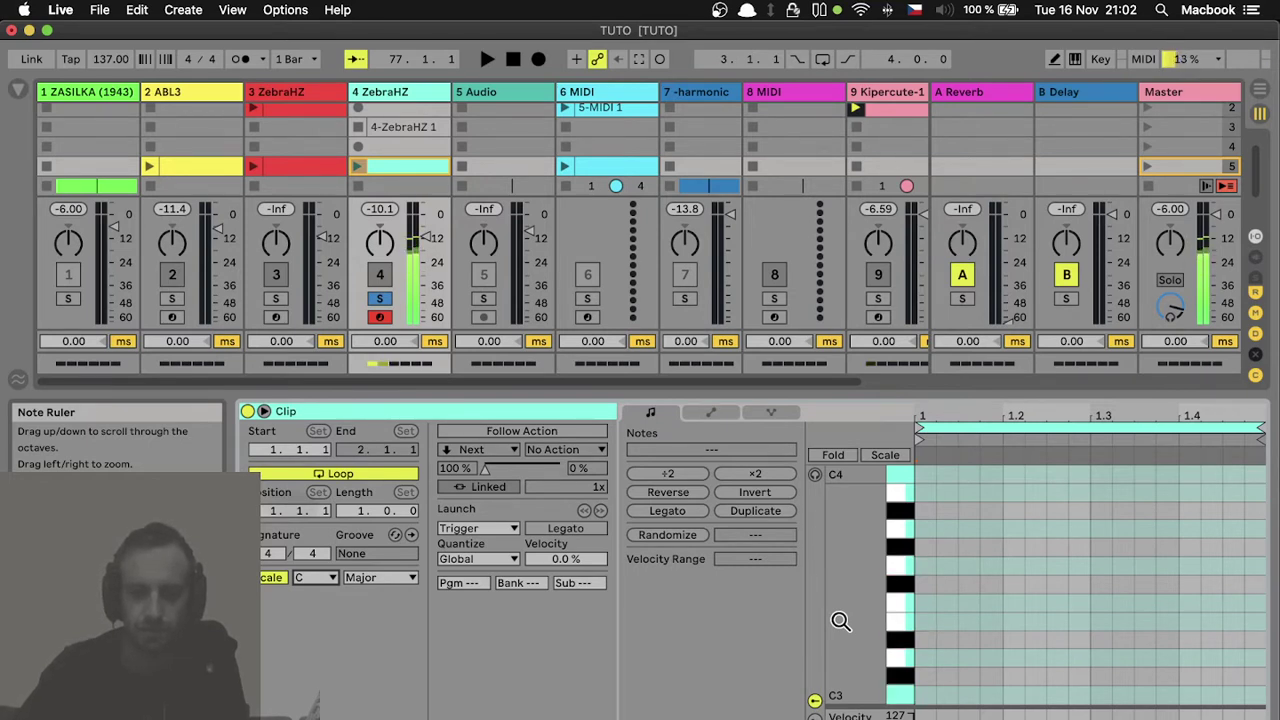
pyautogui.press('a')
pyautogui.press('d')
pyautogui.press('g')
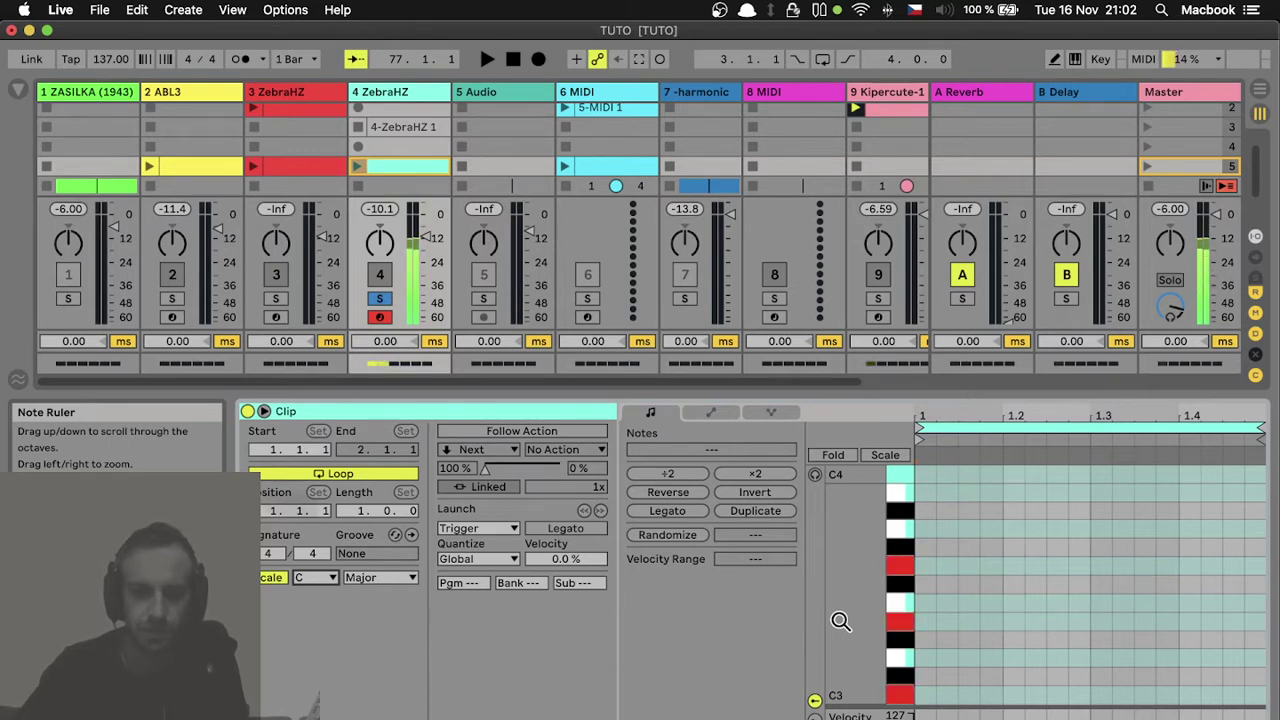
pyautogui.press('a')
pyautogui.press('e')
pyautogui.press('g')
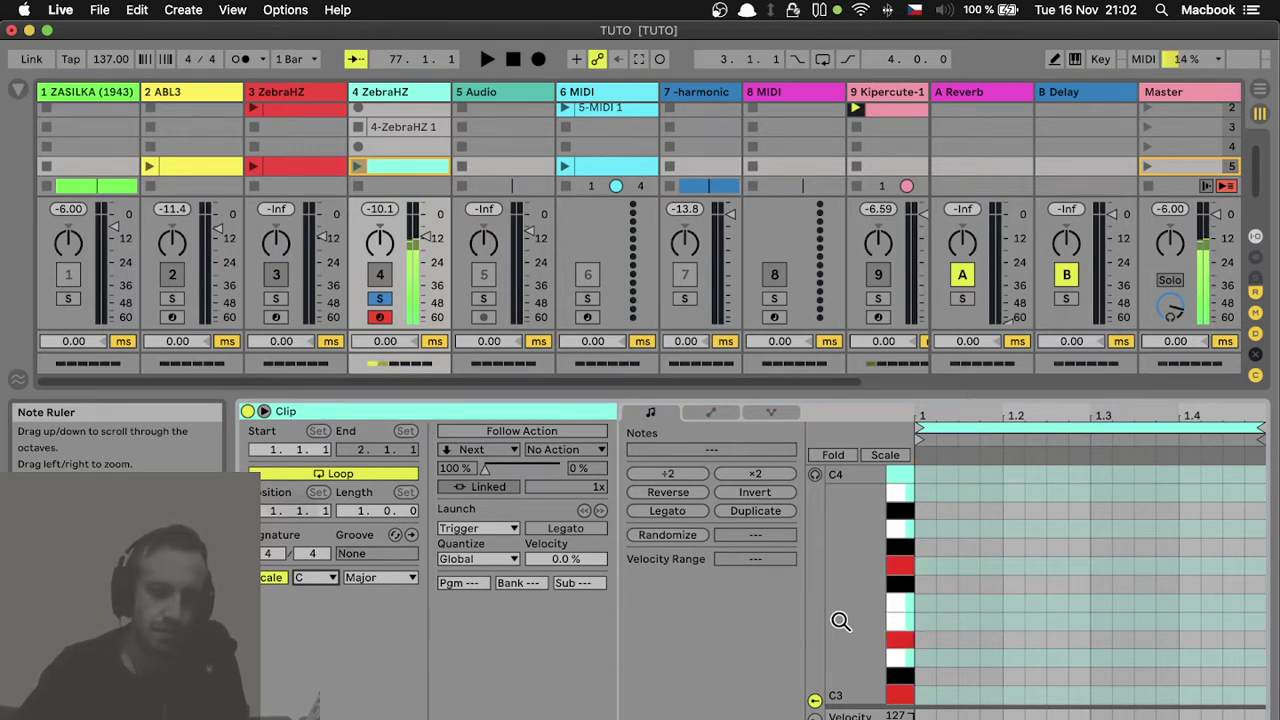
pyautogui.press('a')
pyautogui.press('d')
pyautogui.press('g')
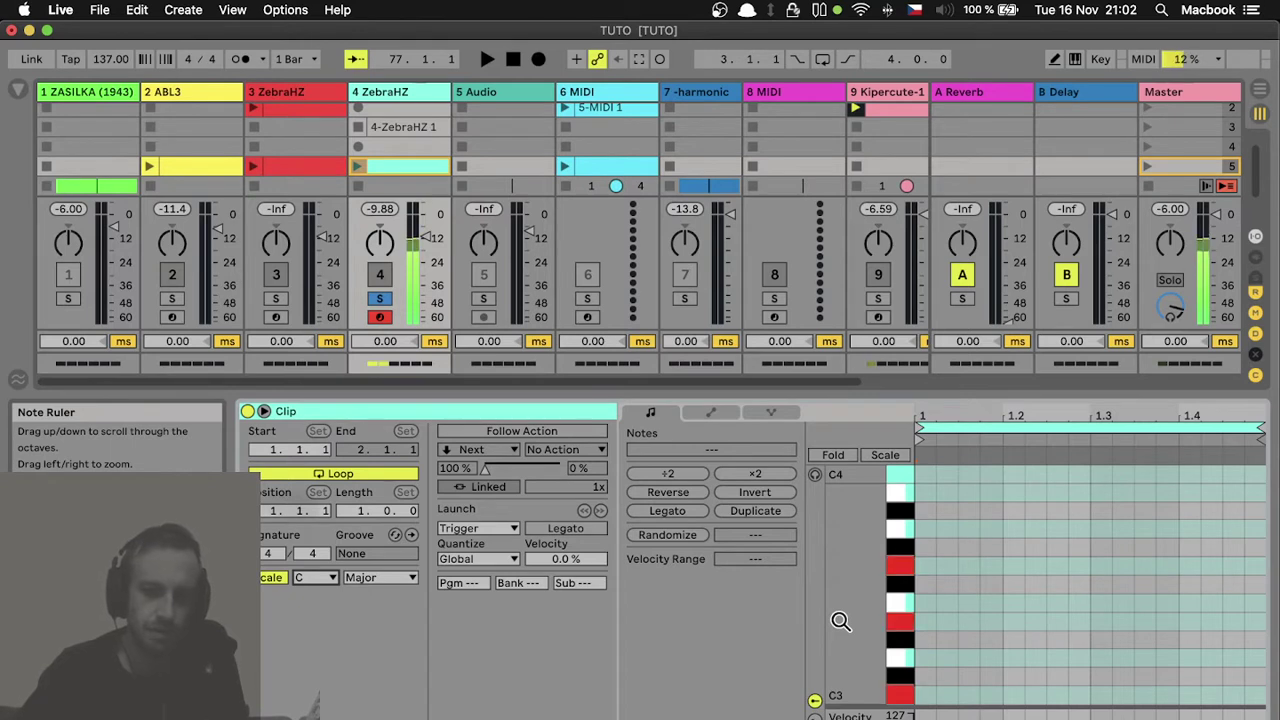
pyautogui.press('a')
pyautogui.press('e')
pyautogui.press('g')
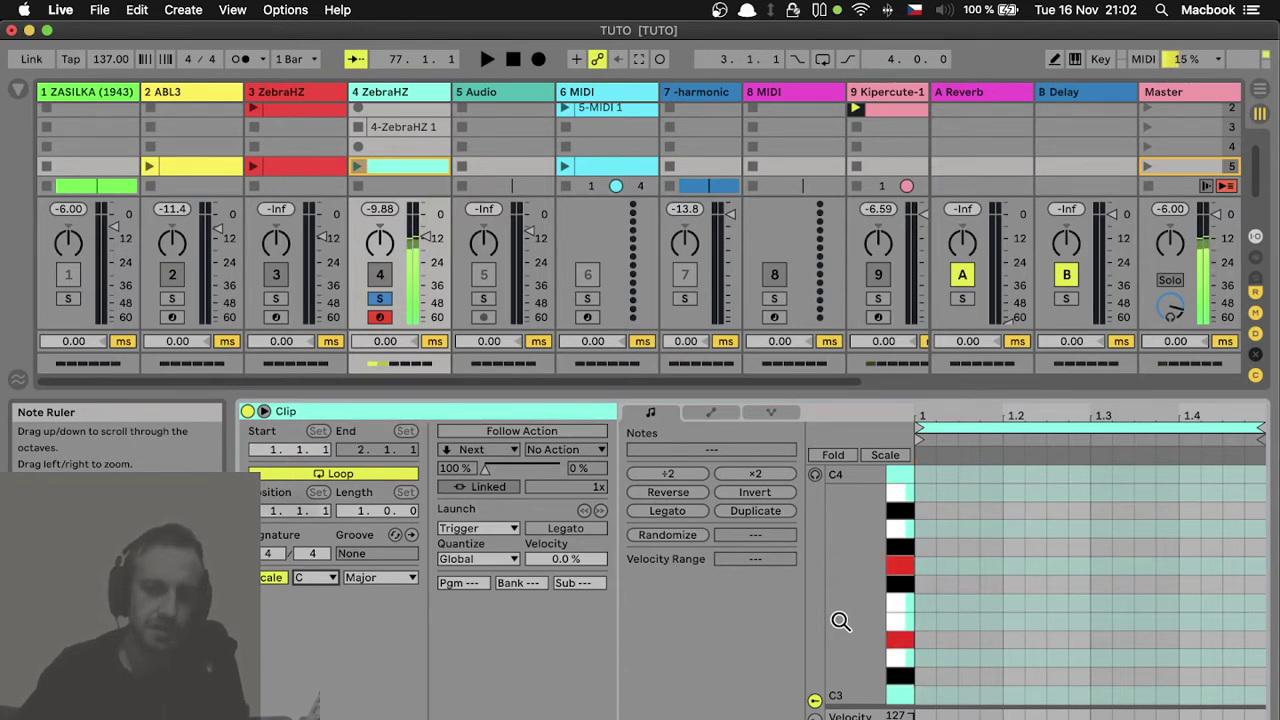
pyautogui.press('a')
pyautogui.press('d')
pyautogui.press('g')
pyautogui.press('a')
pyautogui.press('e')
pyautogui.press('g')
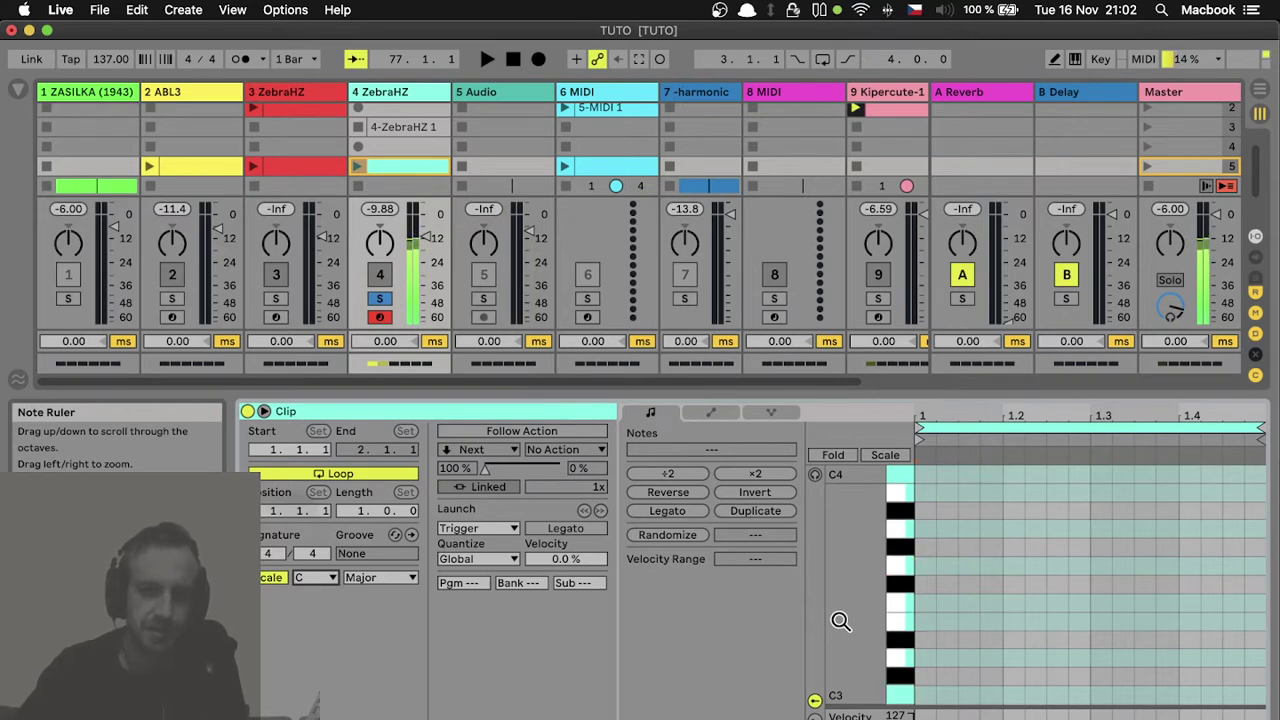
pyautogui.press('a')
pyautogui.press('d')
pyautogui.press('g')
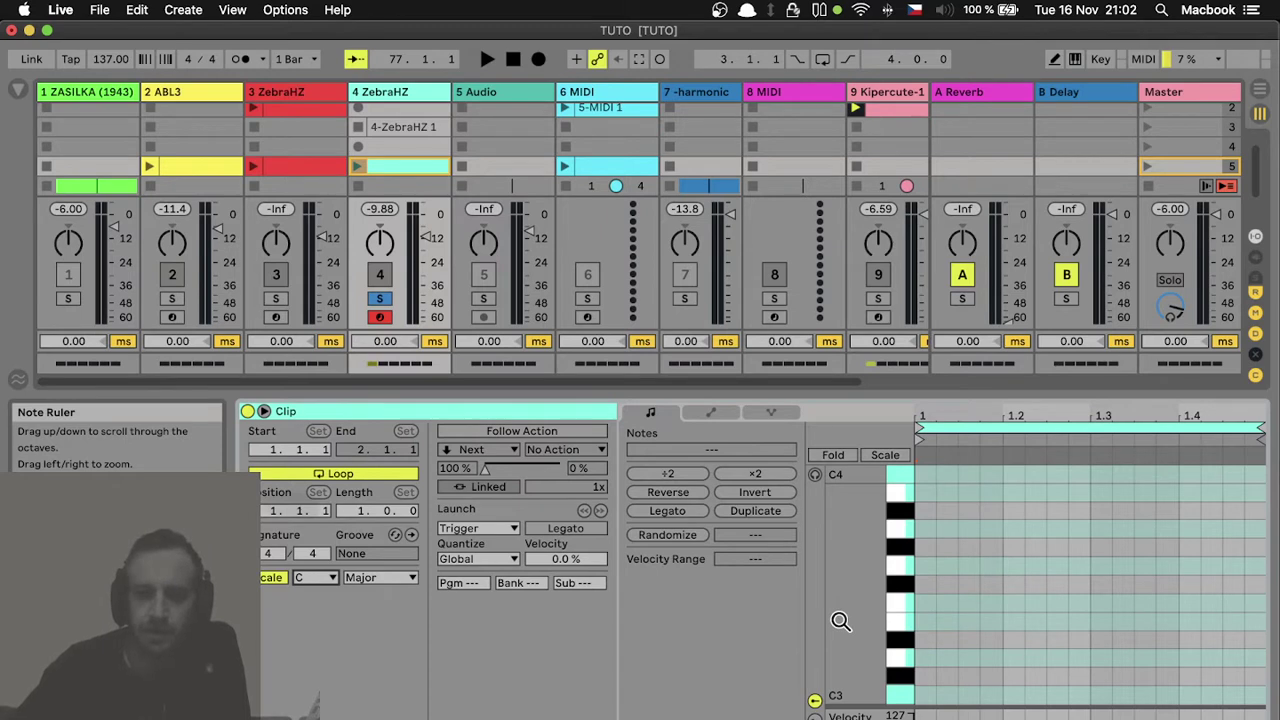
pyautogui.press('a')
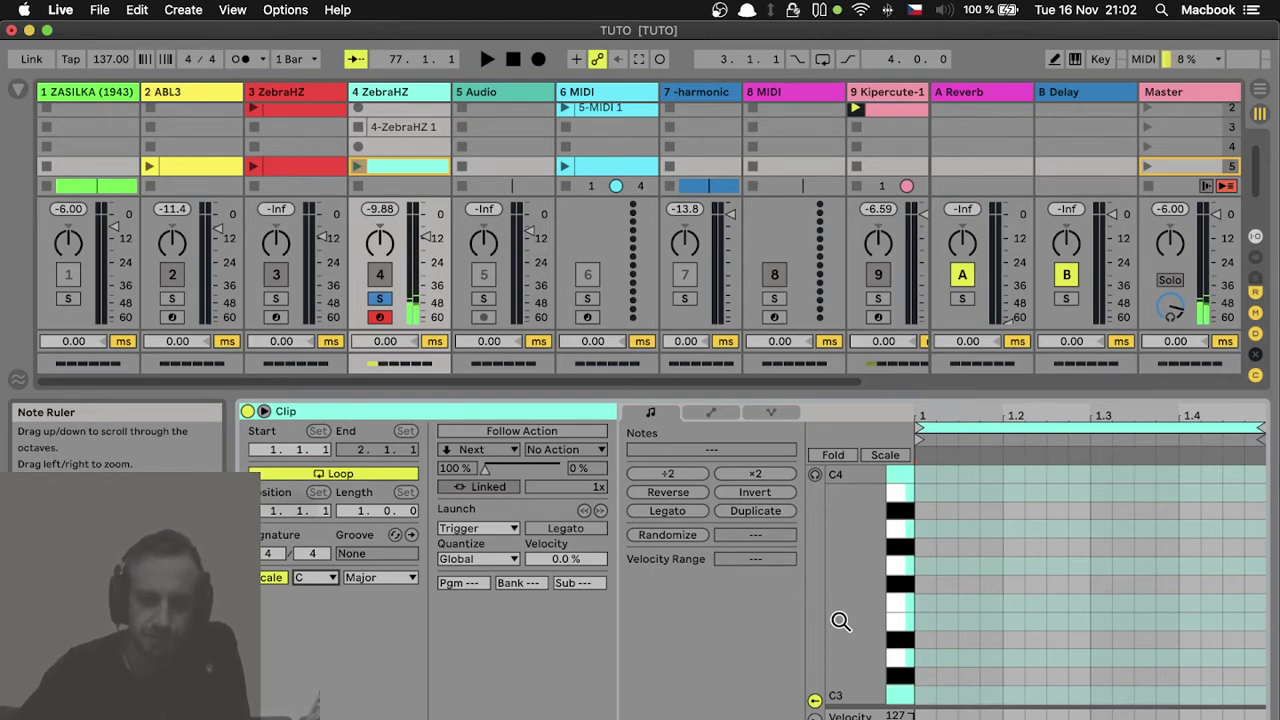
pyautogui.press('a')
pyautogui.press('d')
pyautogui.press('g')
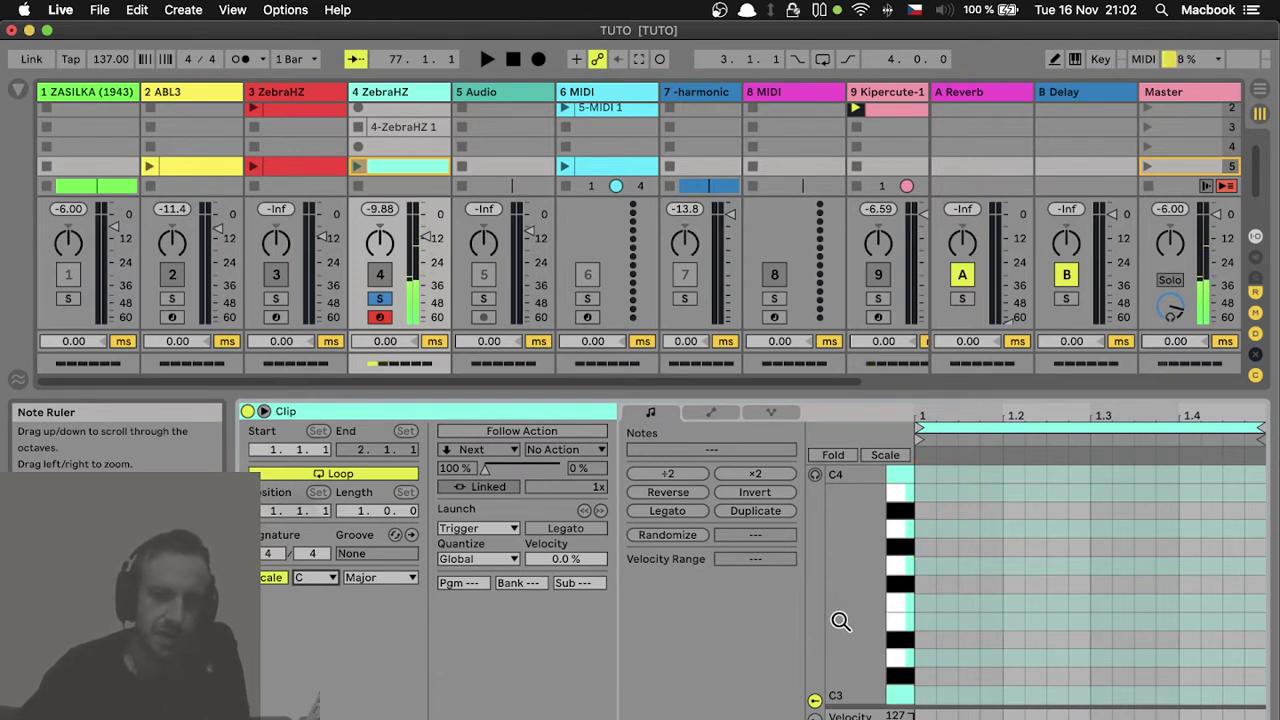
# Step: Play the semitones from C3 up to E3 on the ZebraHZ track and dismiss the Telegram crash dialog
pyautogui.press('a')
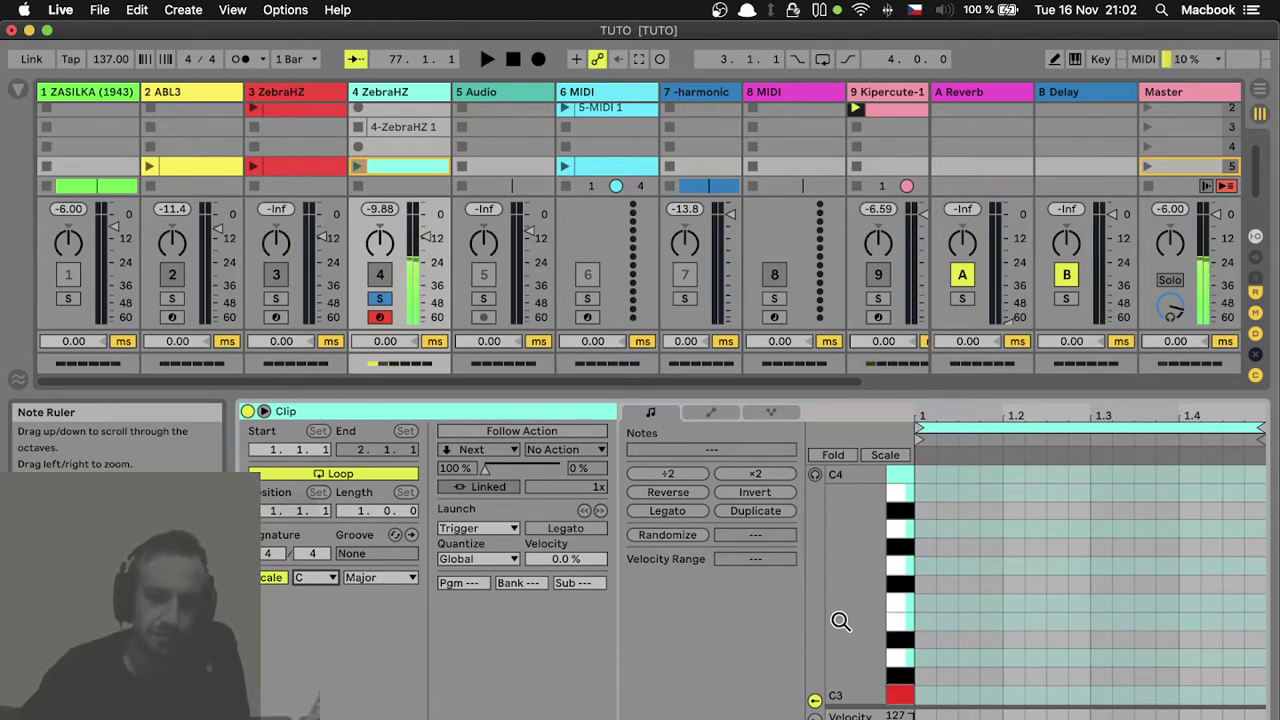
pyautogui.press('w')
pyautogui.press('s')
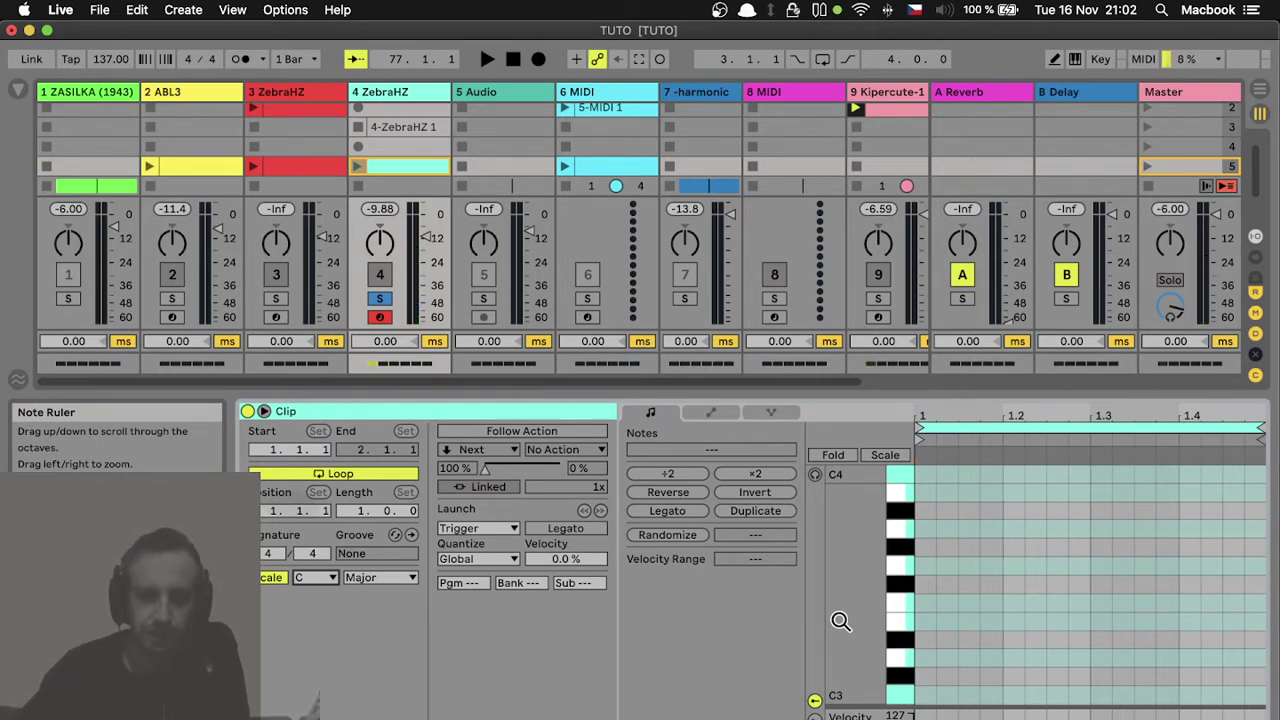
pyautogui.press('a')
pyautogui.press('w')
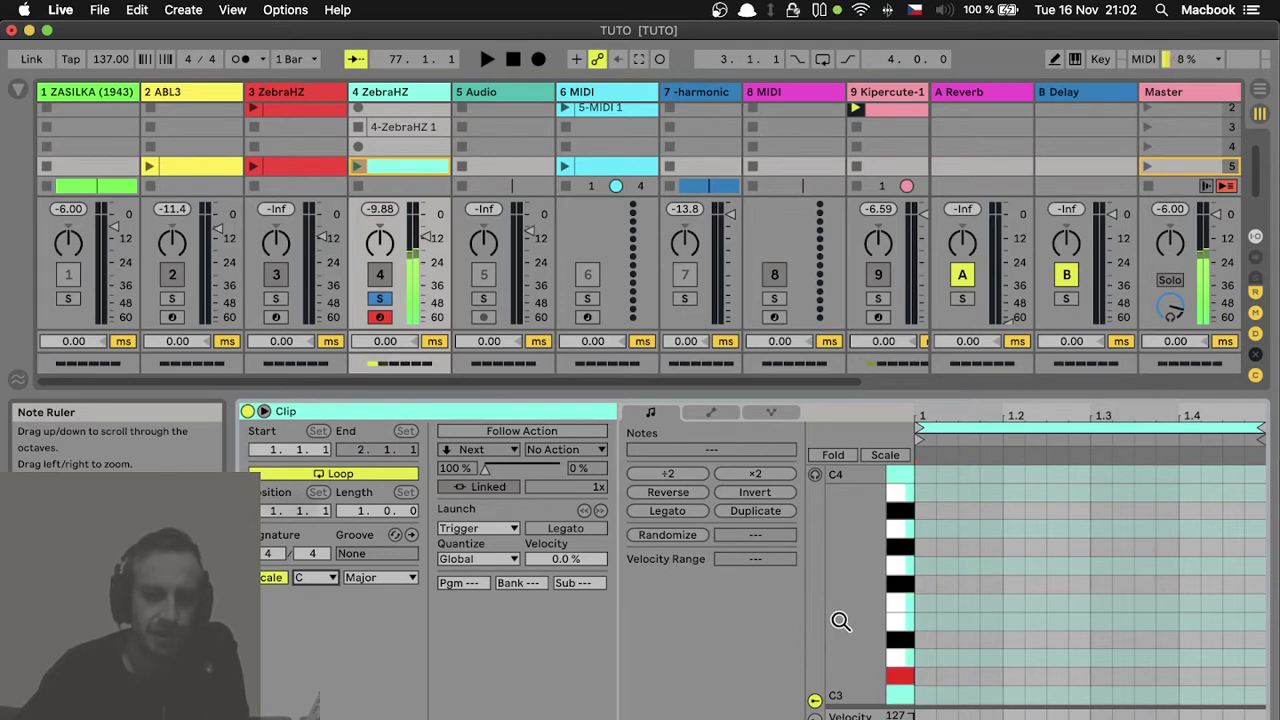
pyautogui.press('s')
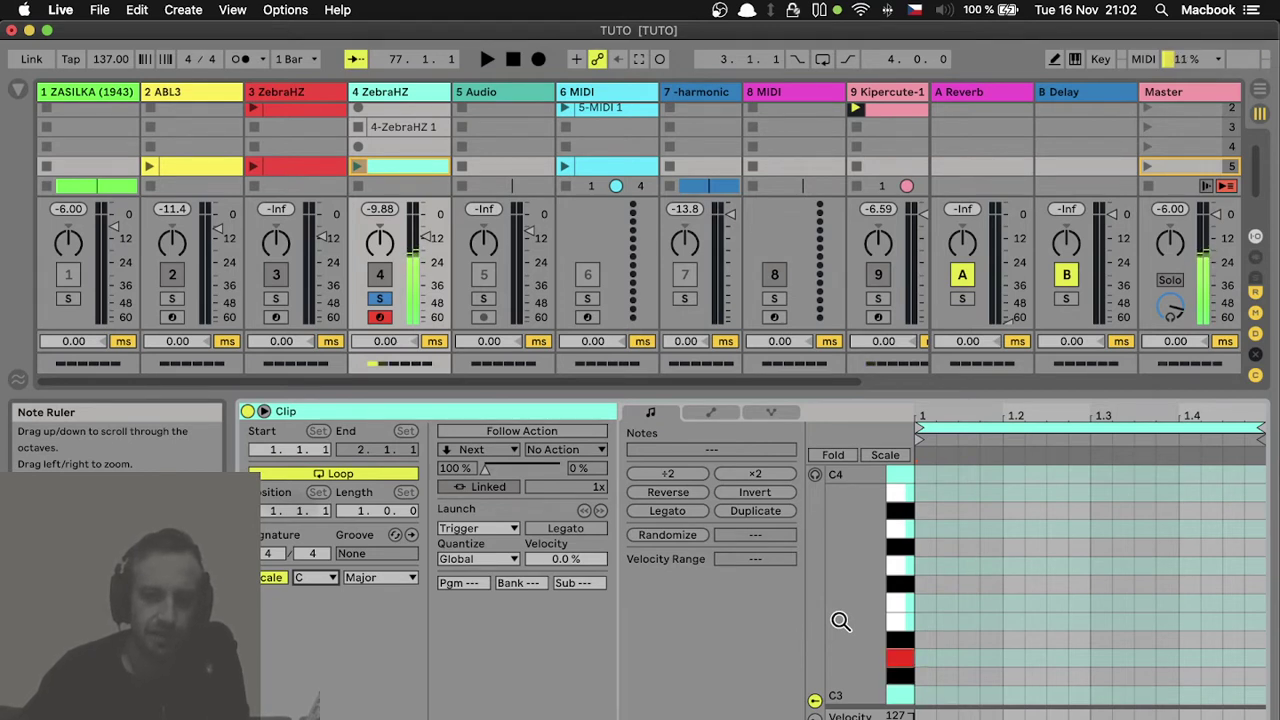
pyautogui.press('e')
pyautogui.press('d')
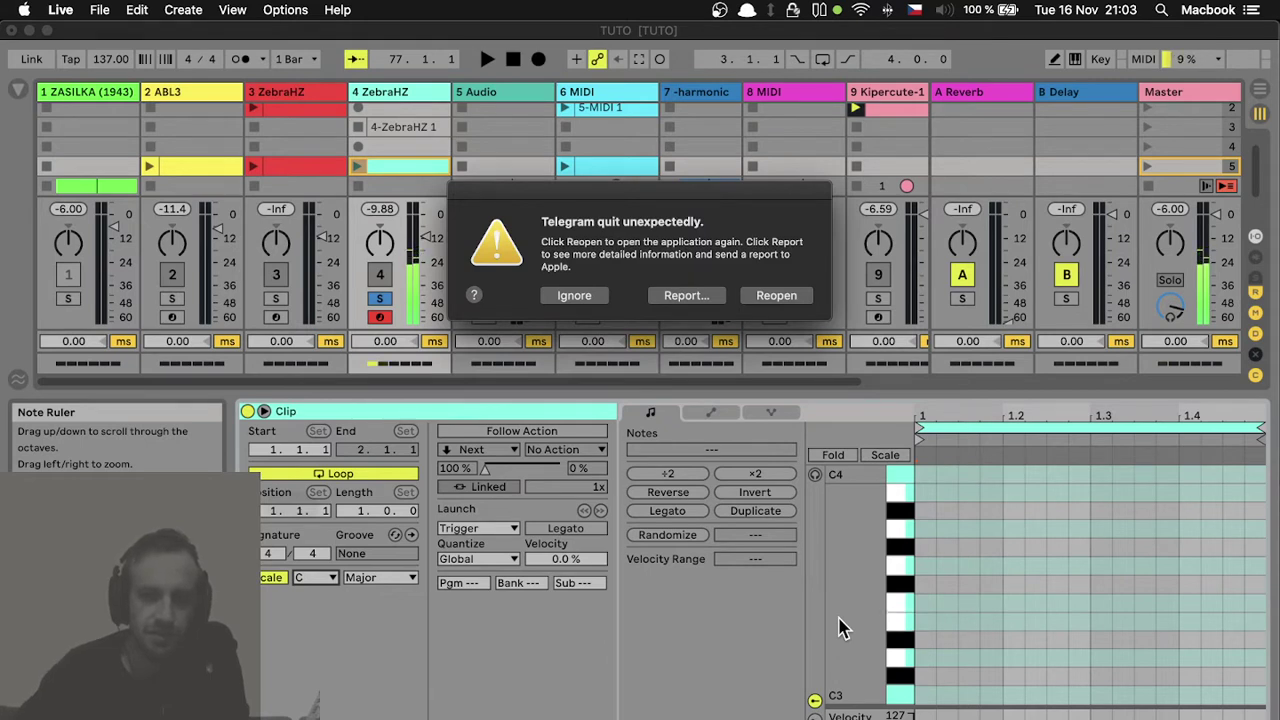
pyautogui.click(573, 296)
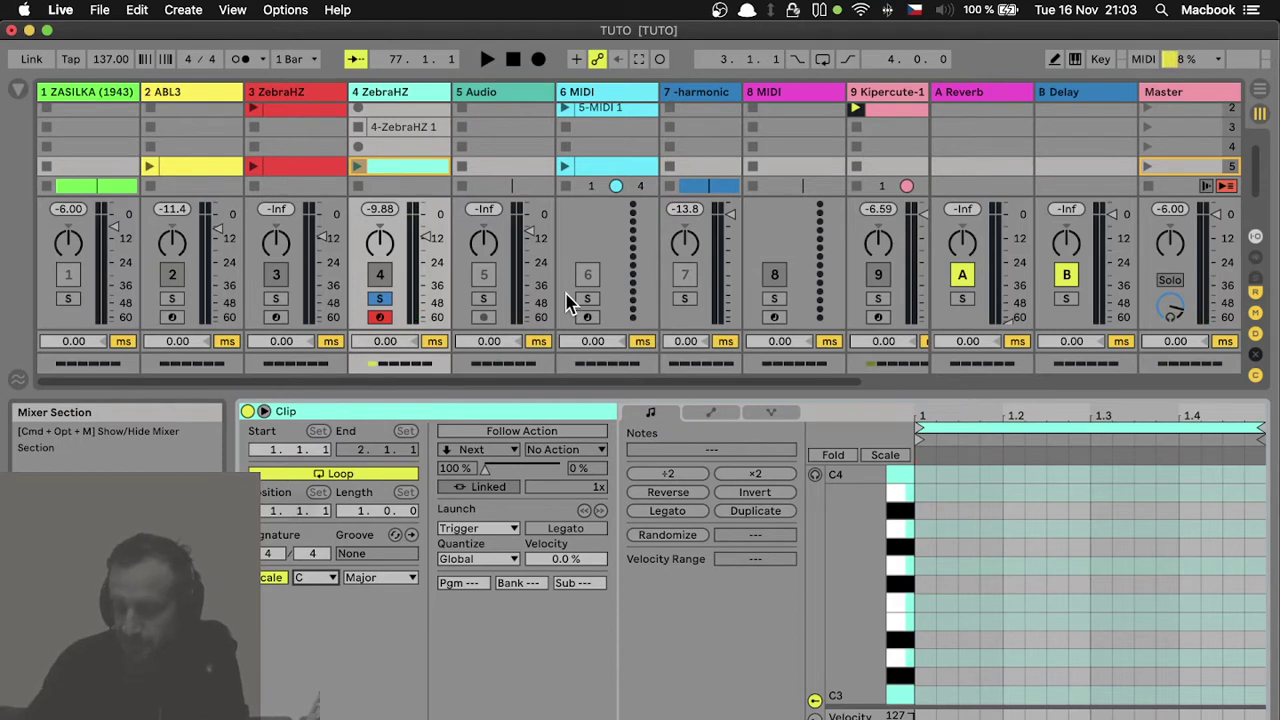
# Step: Play the semitones from C3 up to D#3 one by one, and sound C3 with E3 as a major third
pyautogui.press('a')
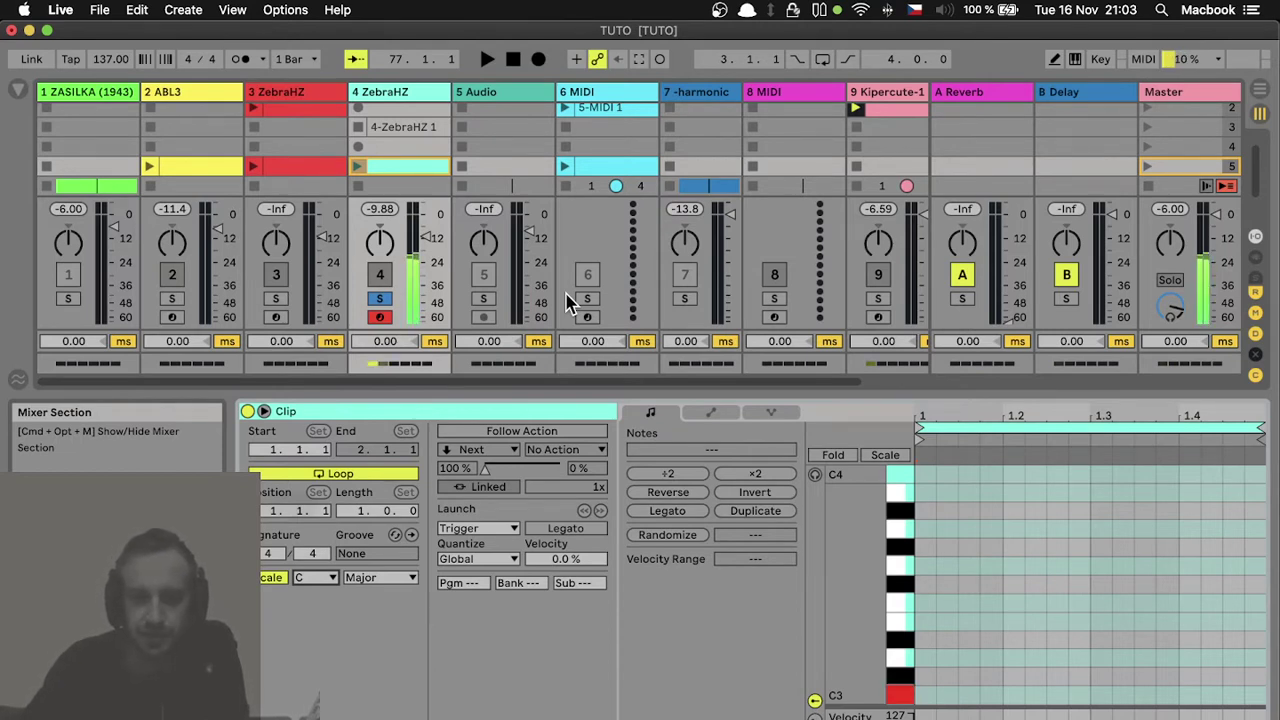
pyautogui.press('w')
pyautogui.press('s')
pyautogui.press('e')
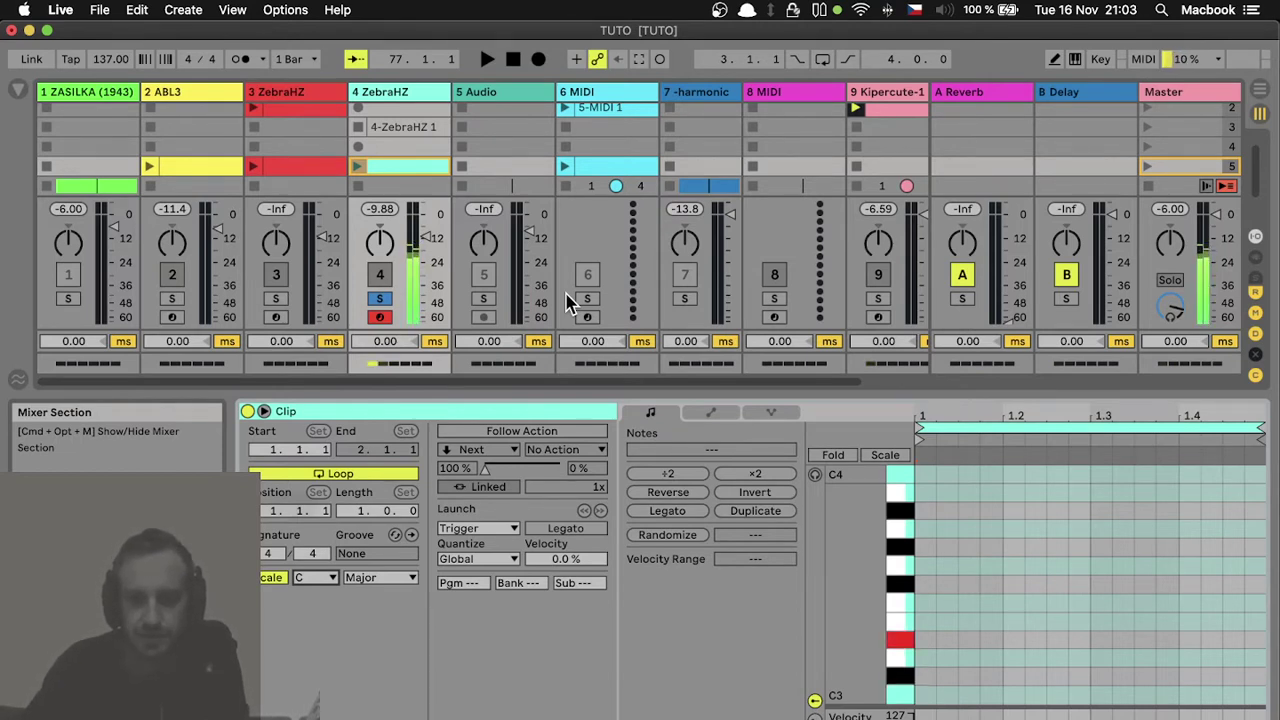
pyautogui.press('w')
pyautogui.press('s')
pyautogui.press('e')
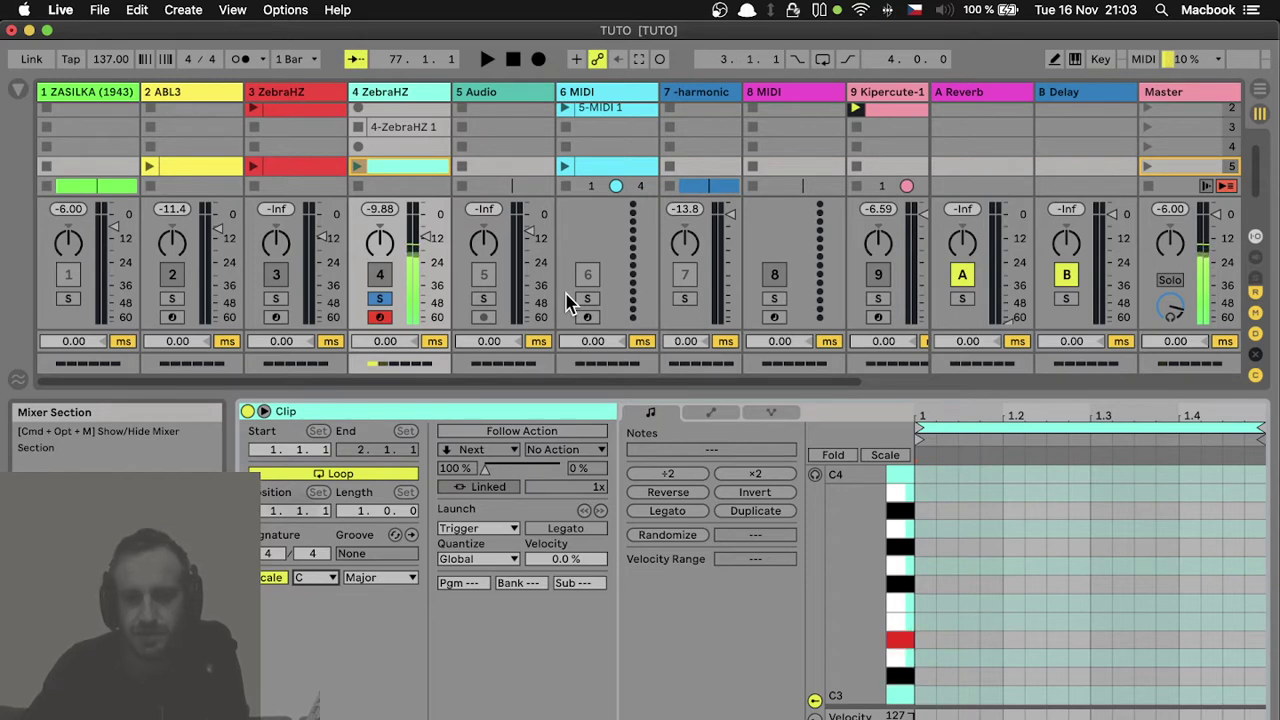
pyautogui.press('d')
pyautogui.press('a')
pyautogui.press('d')
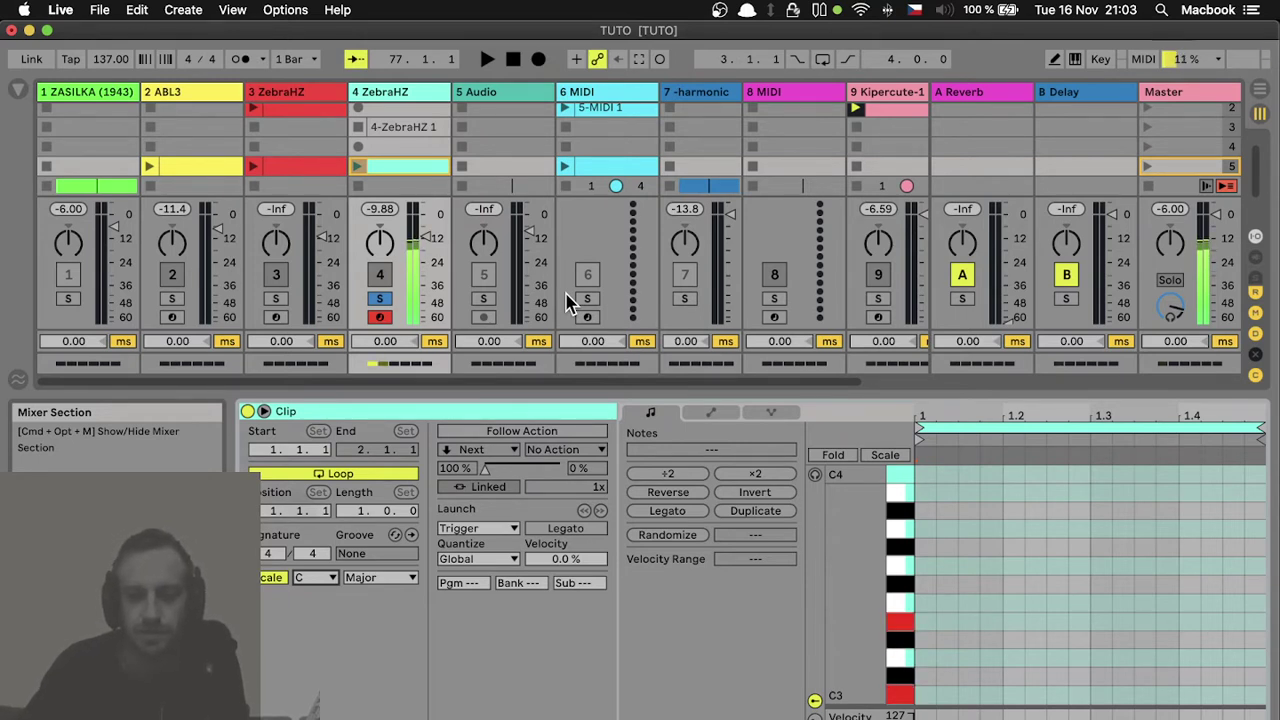
pyautogui.press('d')
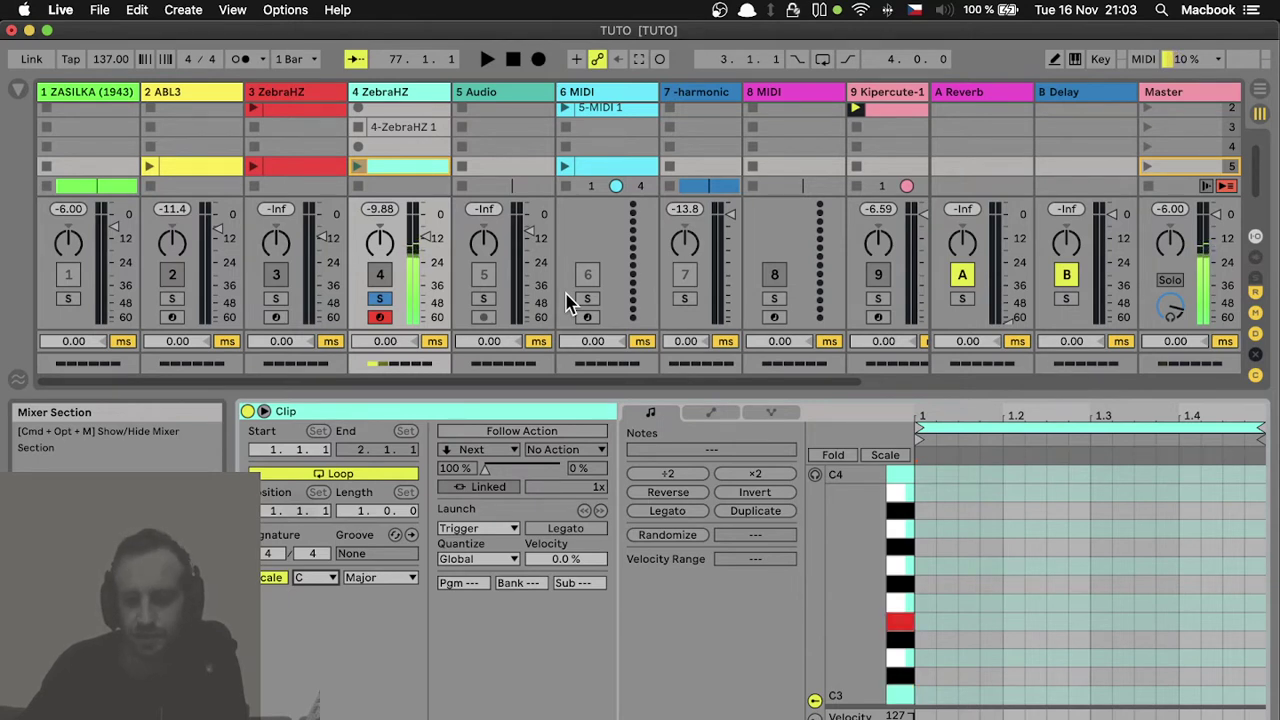
# Step: Play F3, F#3 and G3 in sequence and sound the full C major triad C3, E3, G3
pyautogui.press('f')
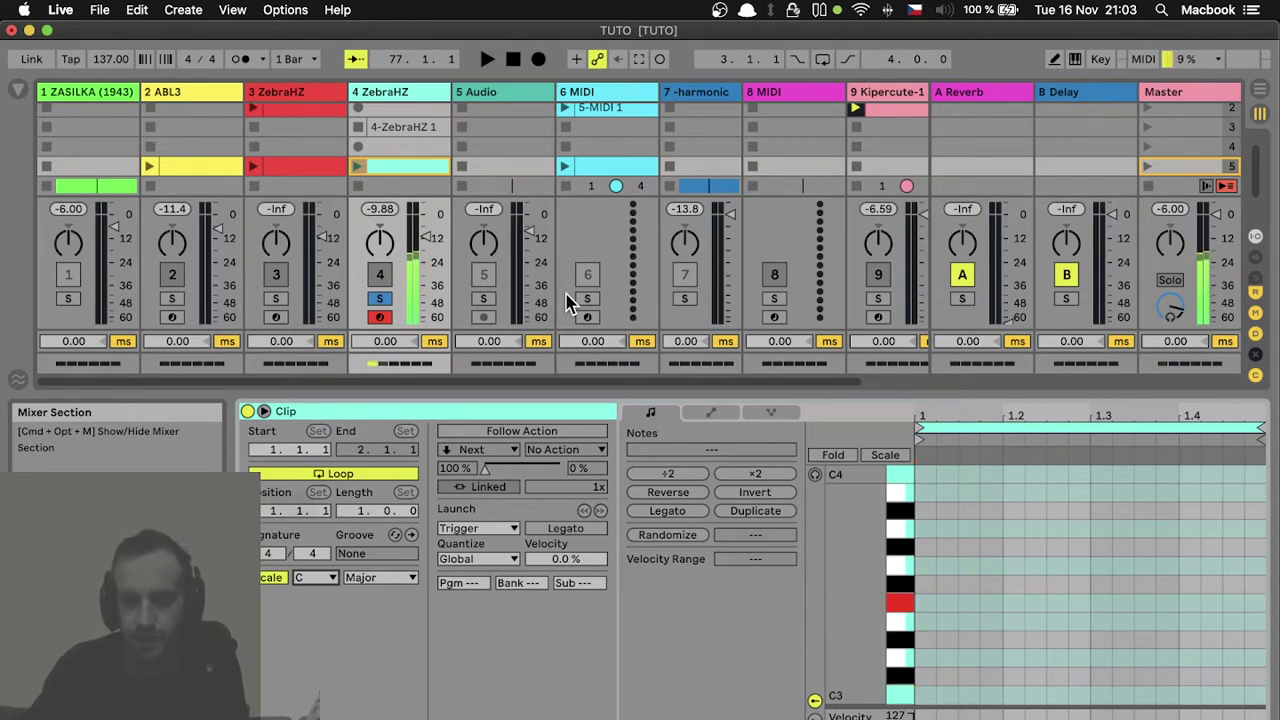
pyautogui.press('t')
pyautogui.press('g')
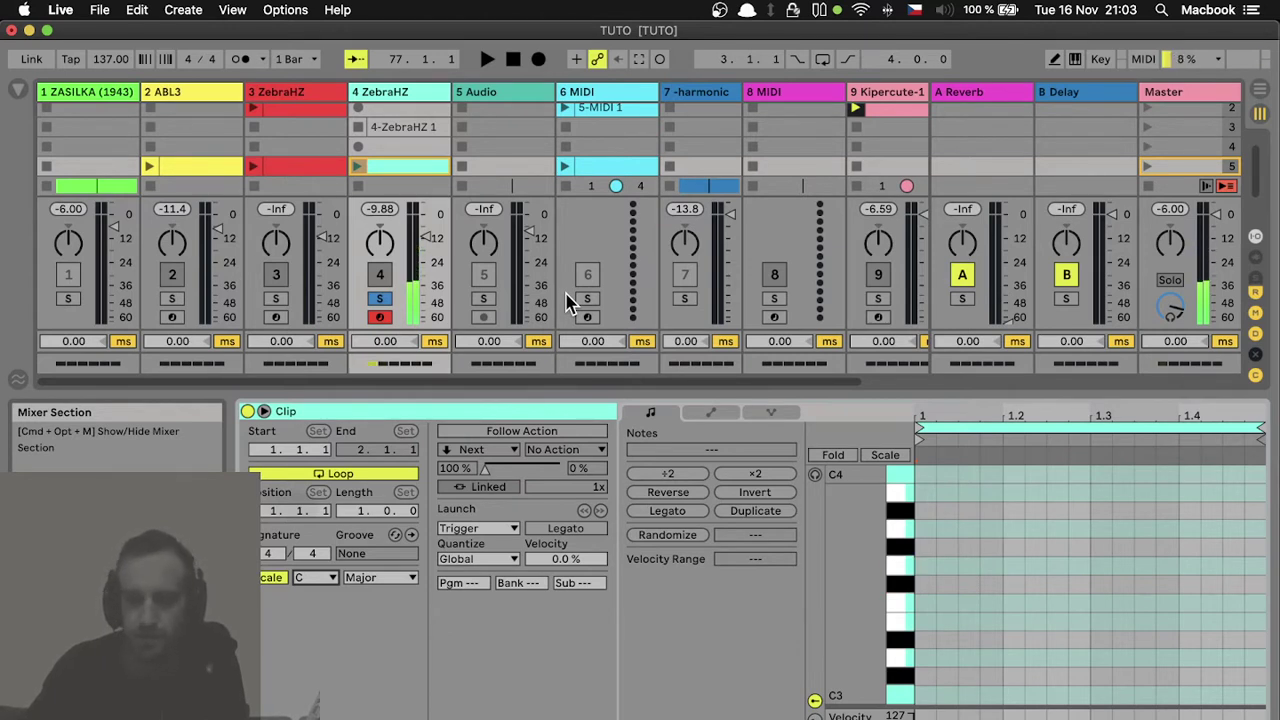
pyautogui.hotkey('a', 'd', 'g')
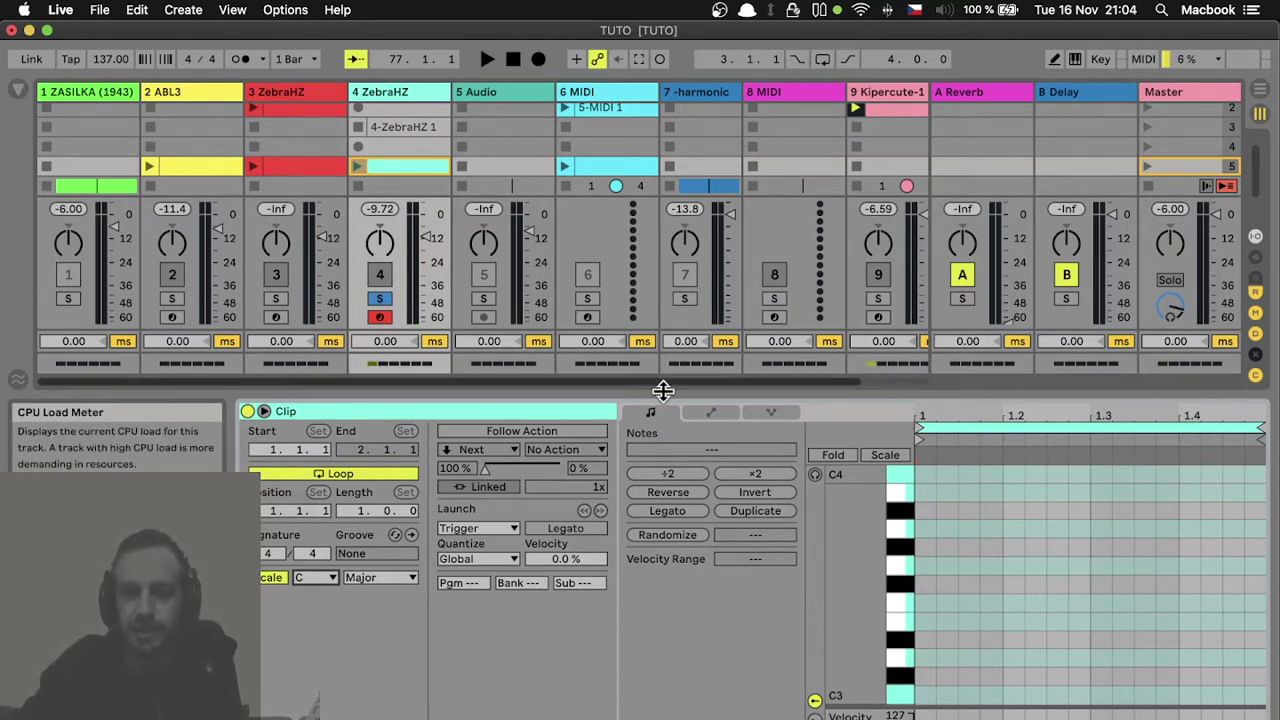
# Step: Examine the C2 and C3 octaves on the clip's piano roll
pyautogui.moveTo(872, 597)
pyautogui.mouseDown()
pyautogui.moveTo(850, 605)
pyautogui.moveTo(872, 597)
pyautogui.mouseUp()
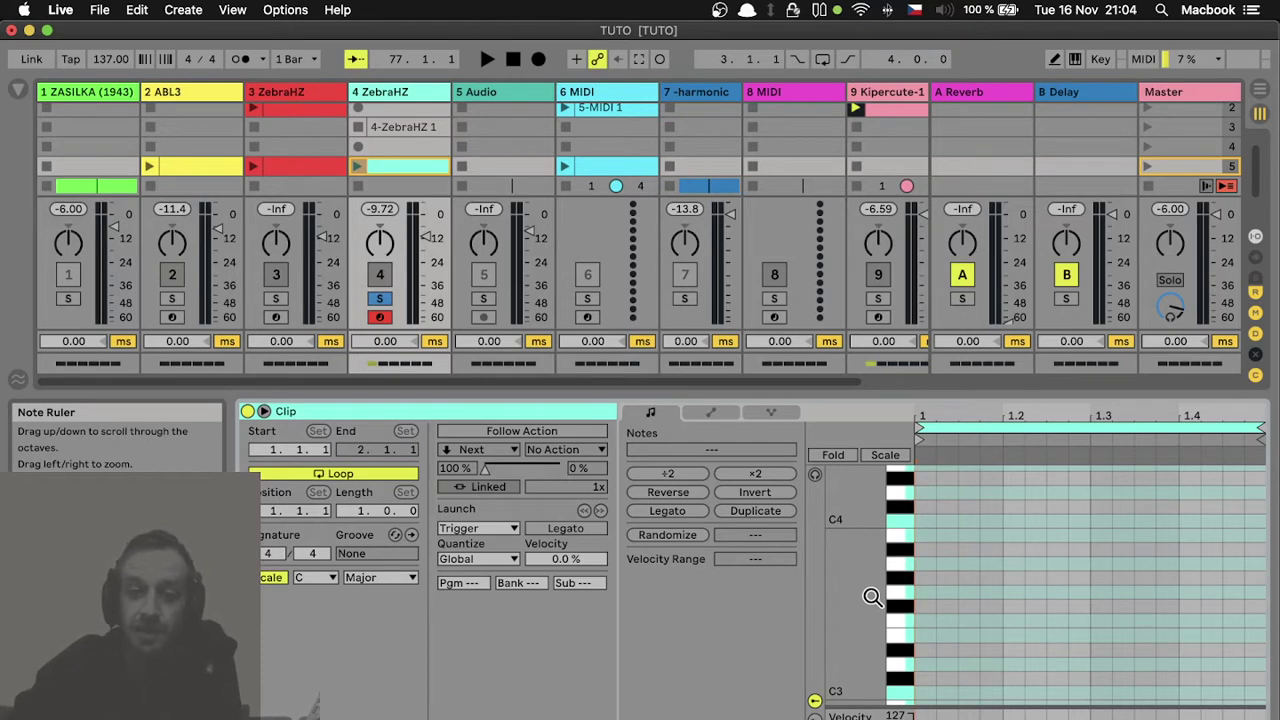
pyautogui.moveTo(872, 597); pyautogui.dragTo(872, 263)
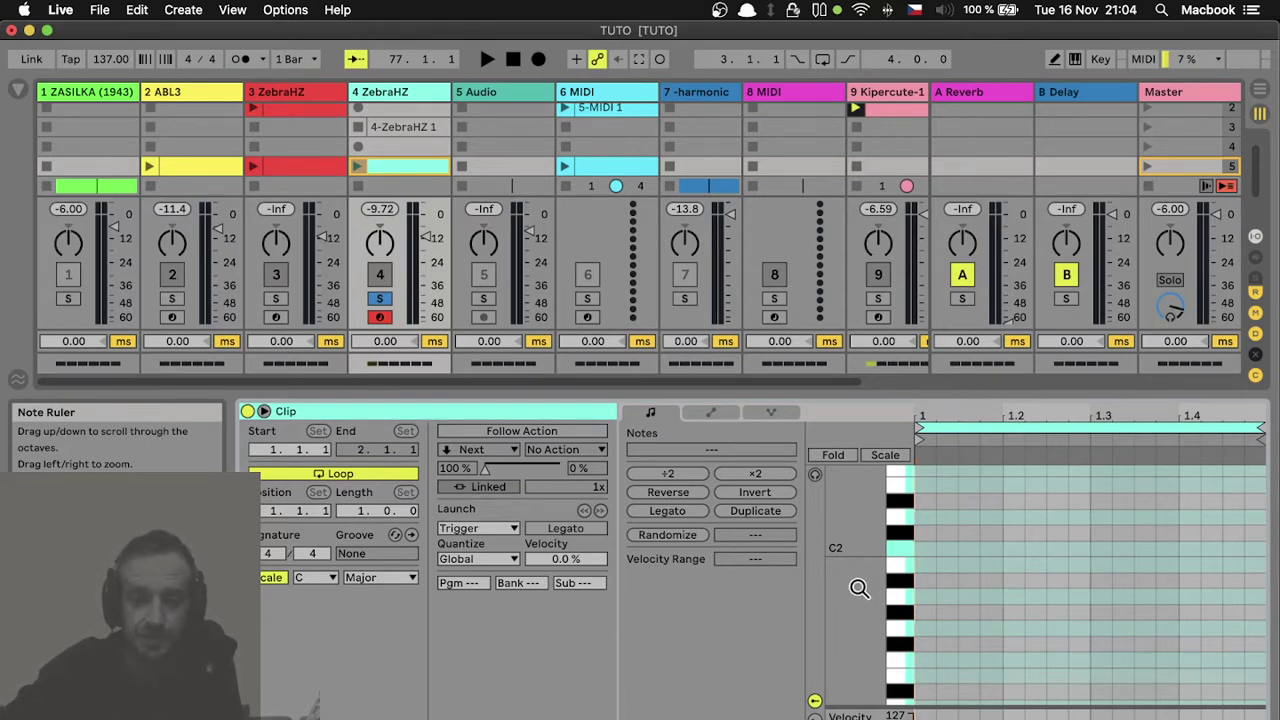
pyautogui.moveTo(860, 540); pyautogui.dragTo(860, 590)
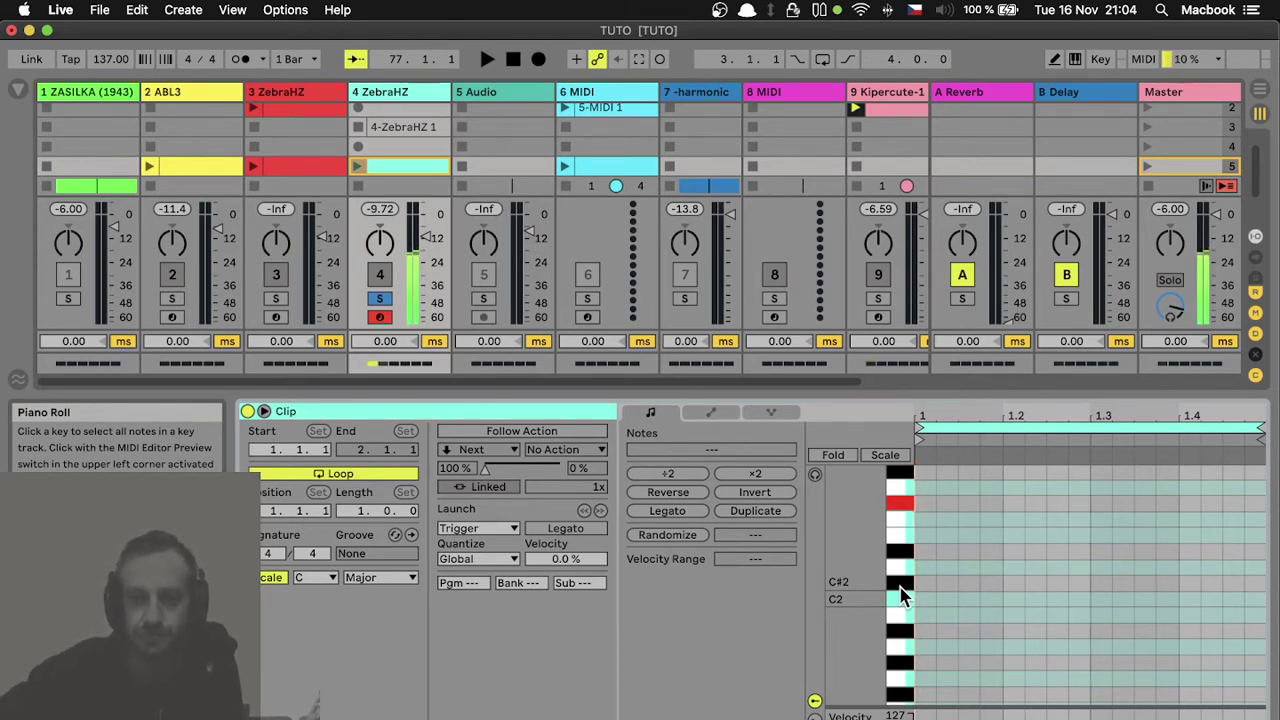
pyautogui.moveTo(845, 510)
pyautogui.mouseDown()
pyautogui.moveTo(815, 510)
pyautogui.moveTo(860, 510)
pyautogui.mouseUp()
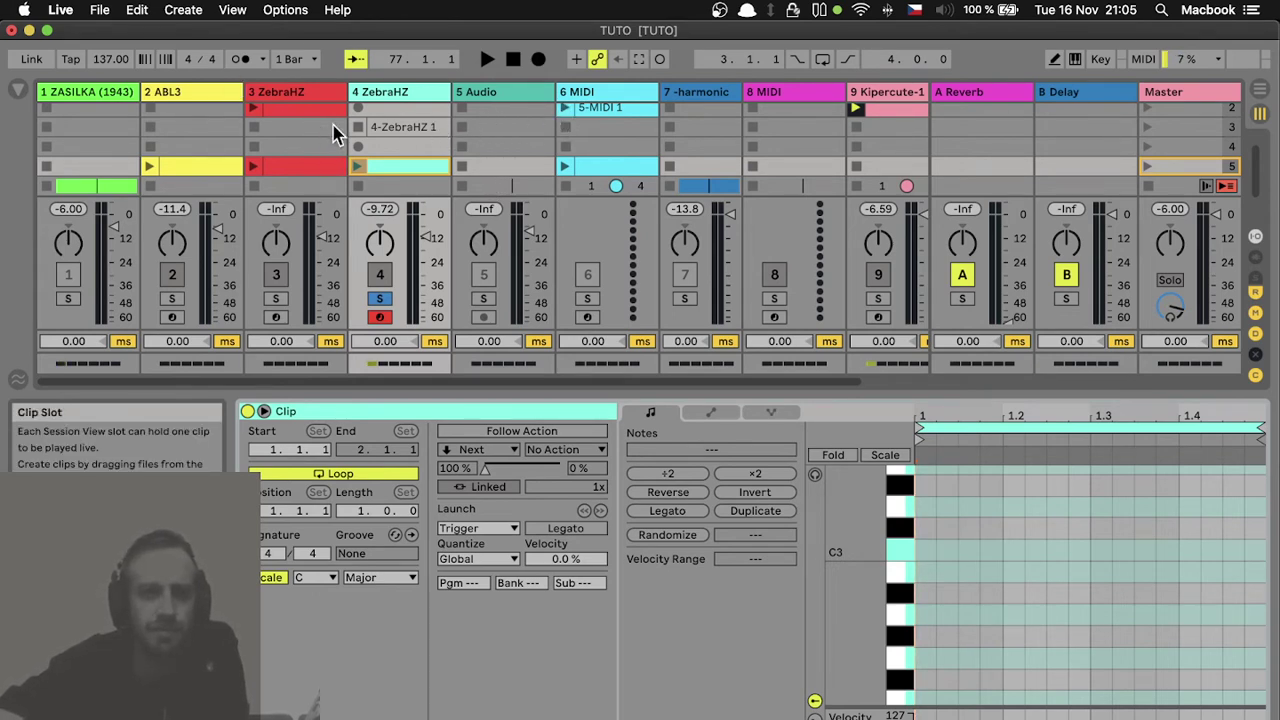
# Step: Select the 5 Audio track and turn off solo on the 4 ZebraHZ track
pyautogui.click(496, 100)
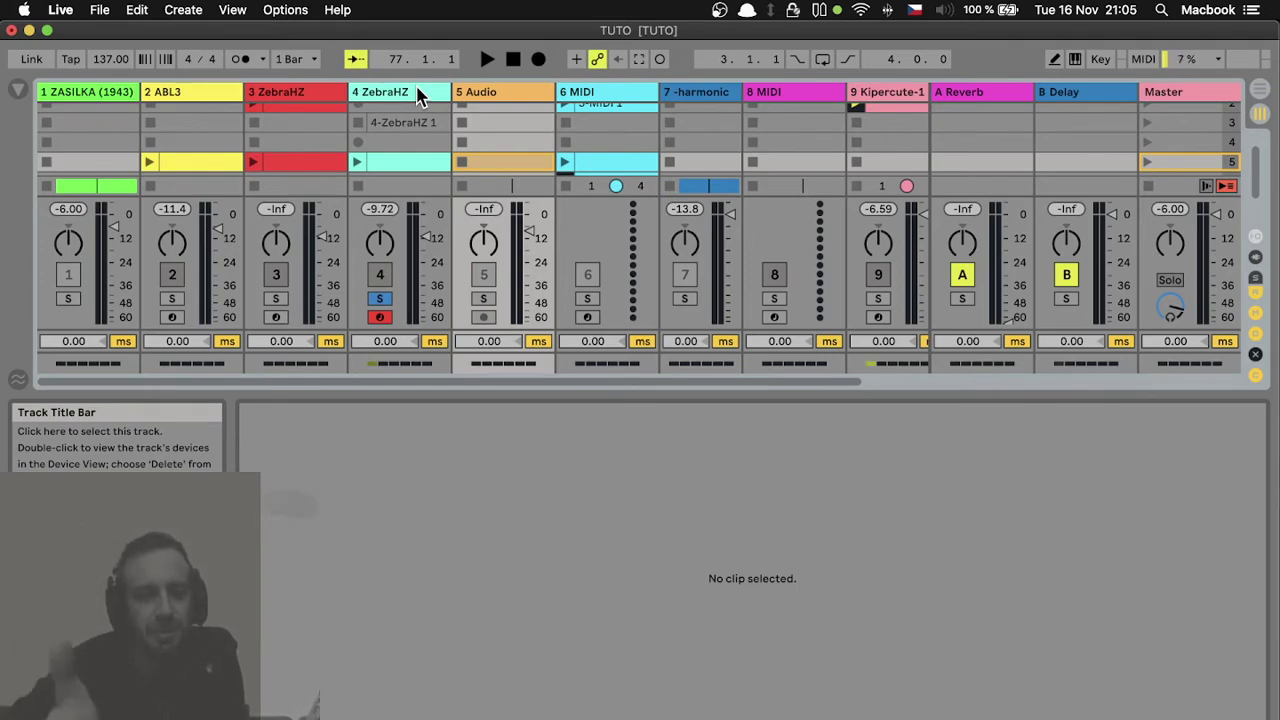
pyautogui.click(380, 299)
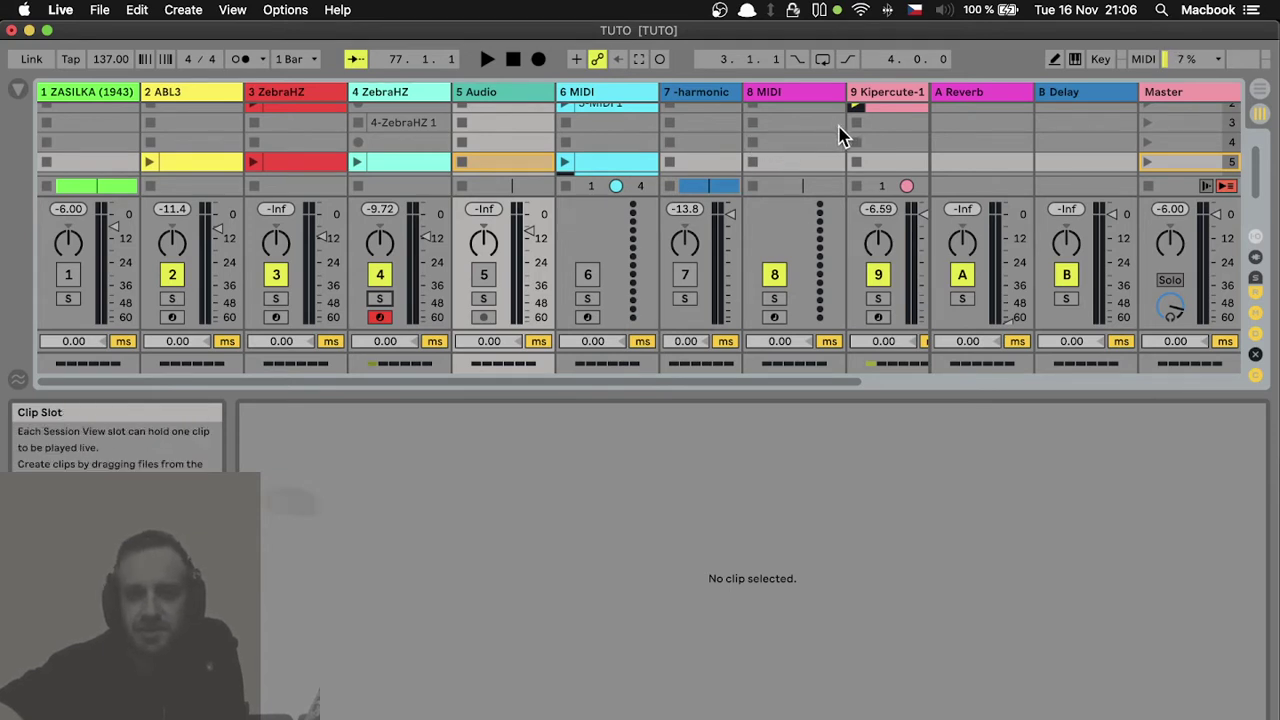
pyautogui.scroll(2, 808, 135)
pyautogui.hscroll(-2, 808, 135)
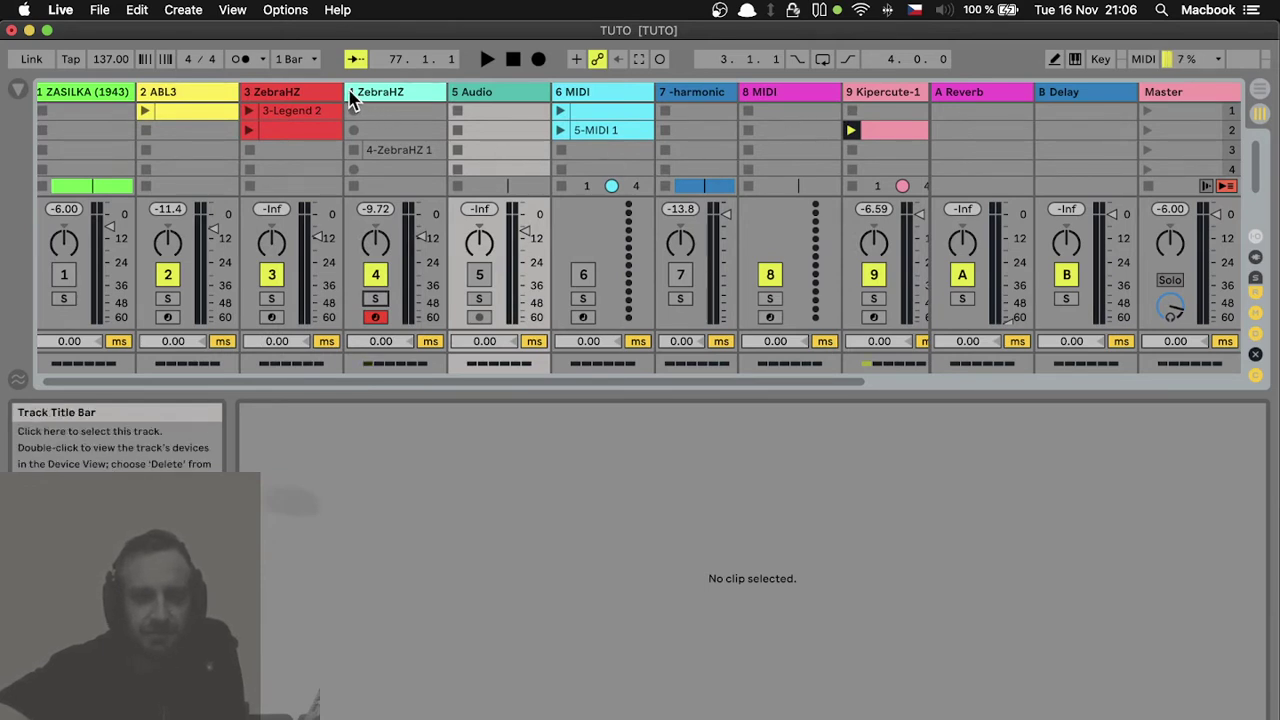
# Step: Set the Kipercute-1 kick's main pitch to F#1 and play its scene 2 clip with the track soloed
pyautogui.click(885, 92)
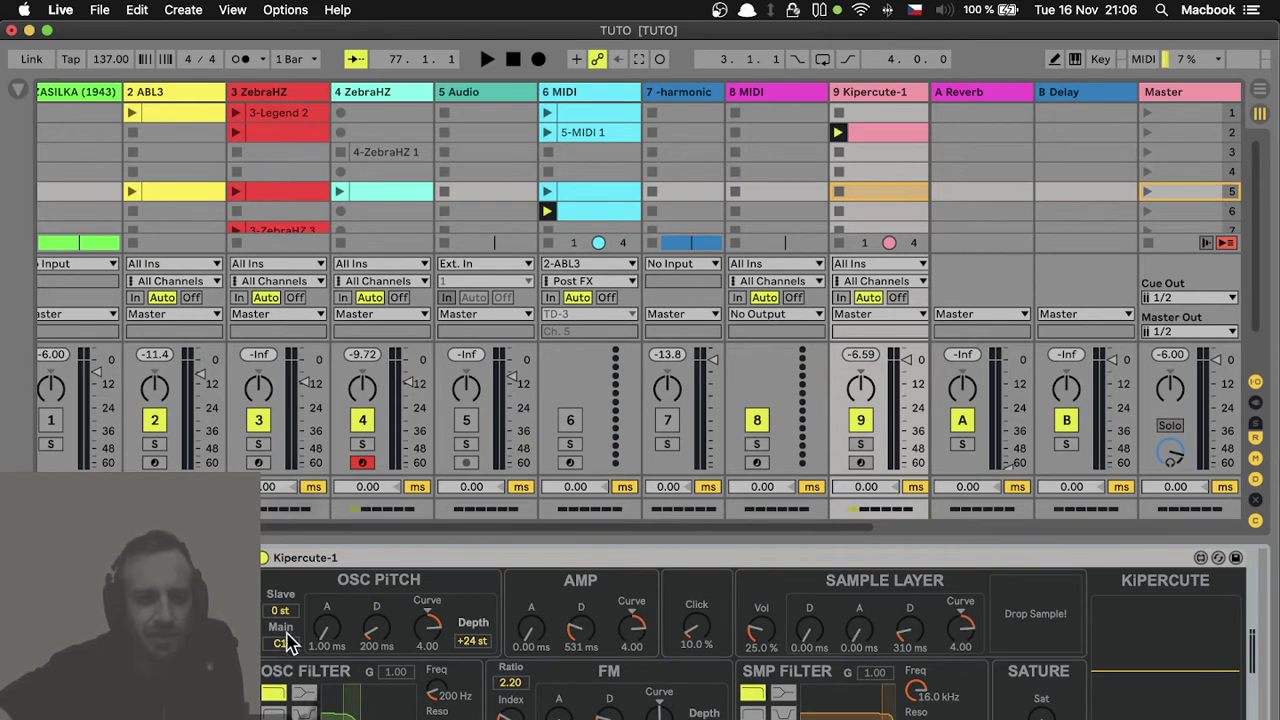
pyautogui.moveTo(284, 650); pyautogui.dragTo(284, 644)
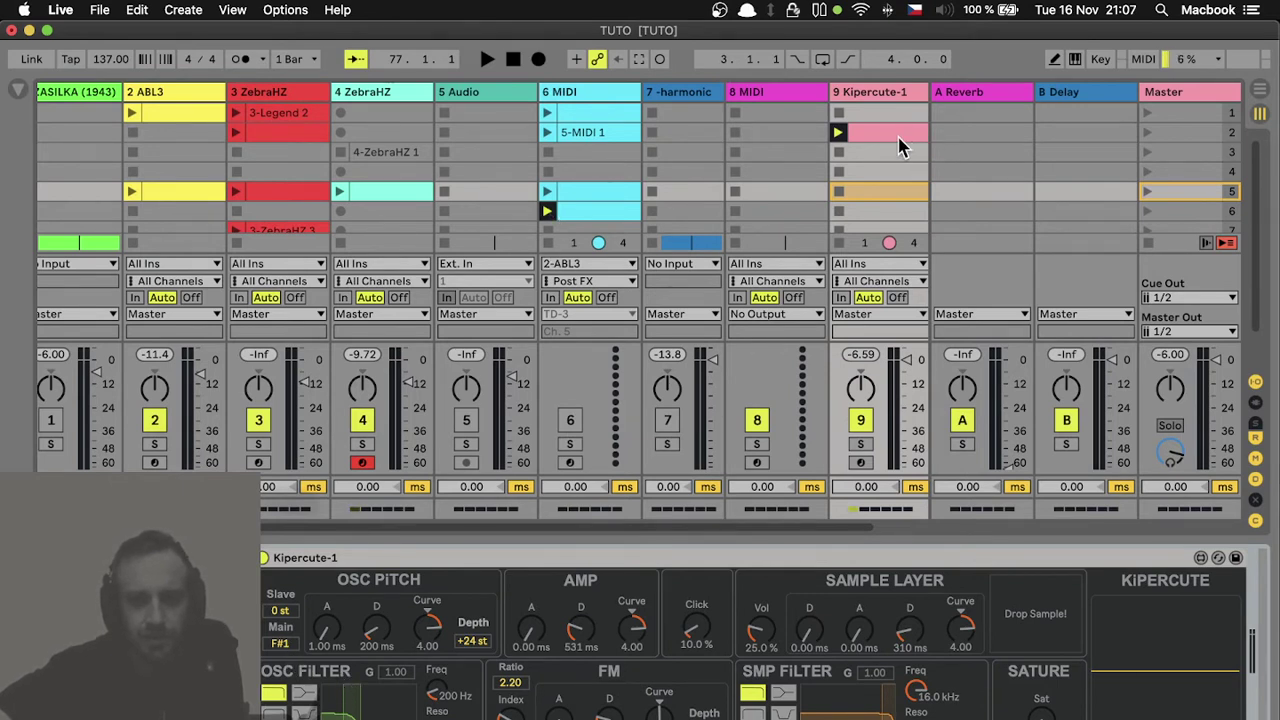
pyautogui.click(860, 444)
pyautogui.click(838, 132)
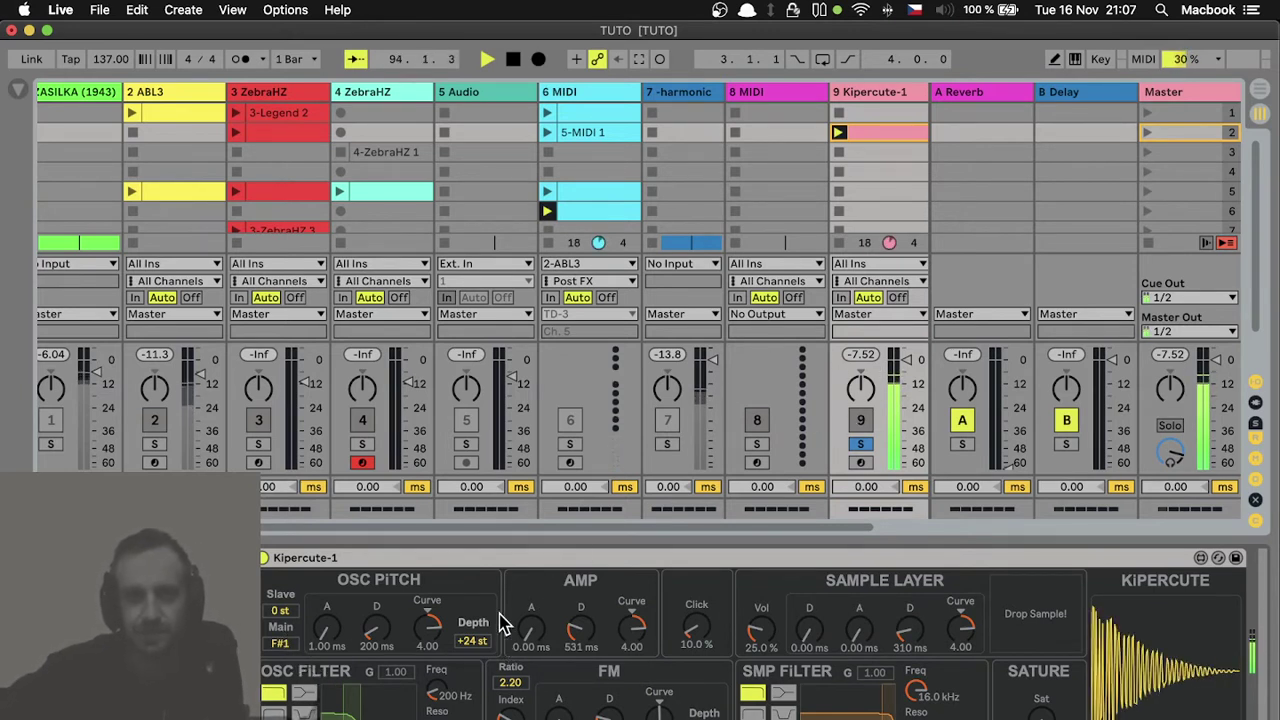
# Step: Solo the 4 ZebraHZ track alongside the kick and open its scene 5 clip on the piano roll
pyautogui.click(362, 444)
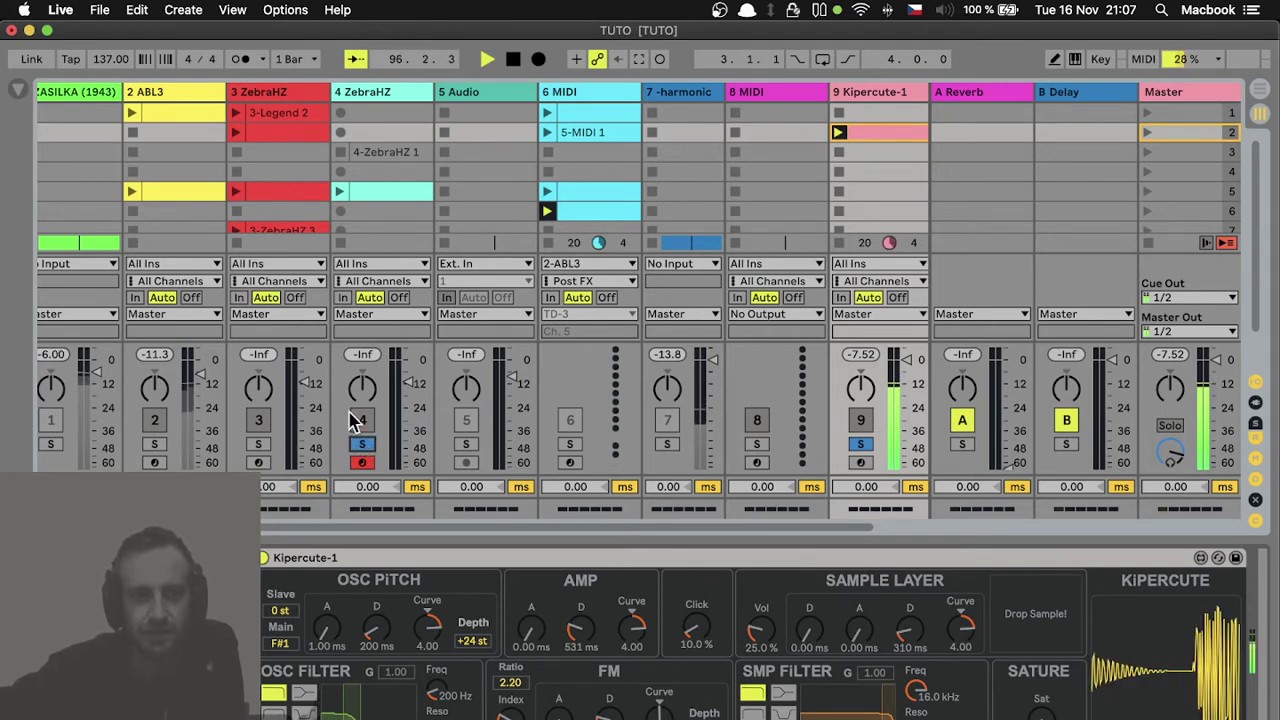
pyautogui.click(378, 100)
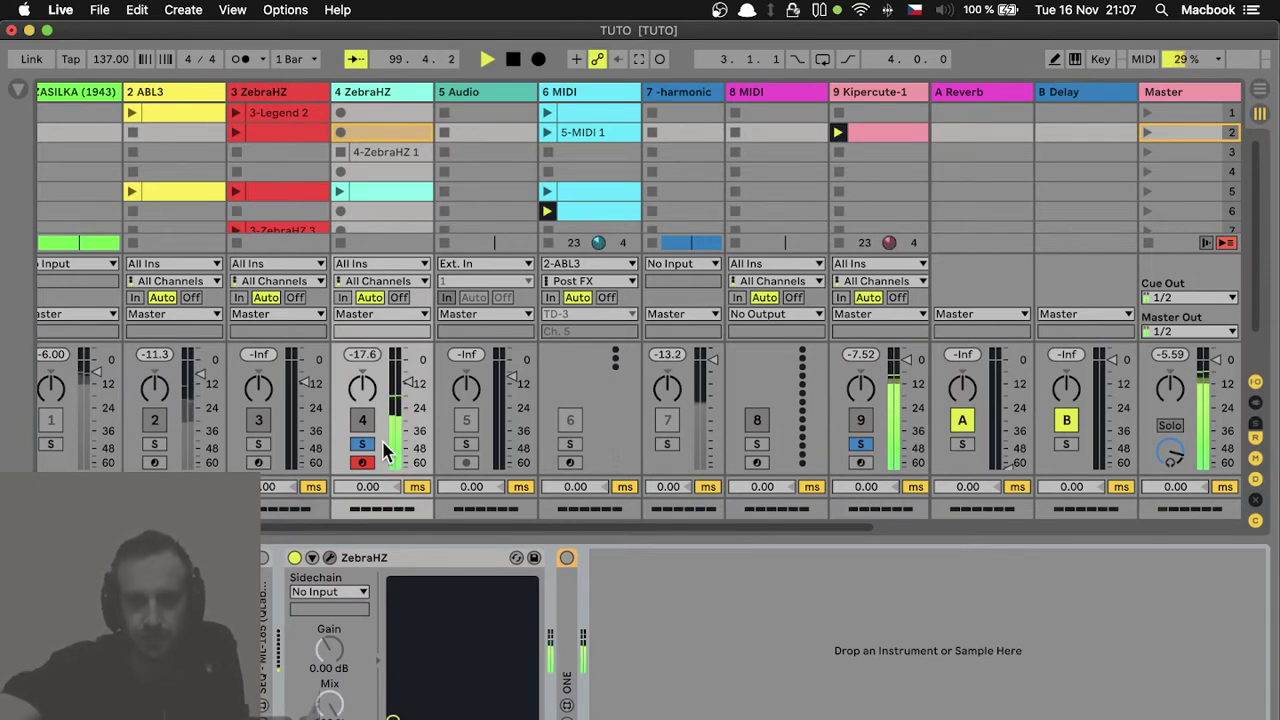
pyautogui.click(393, 195)
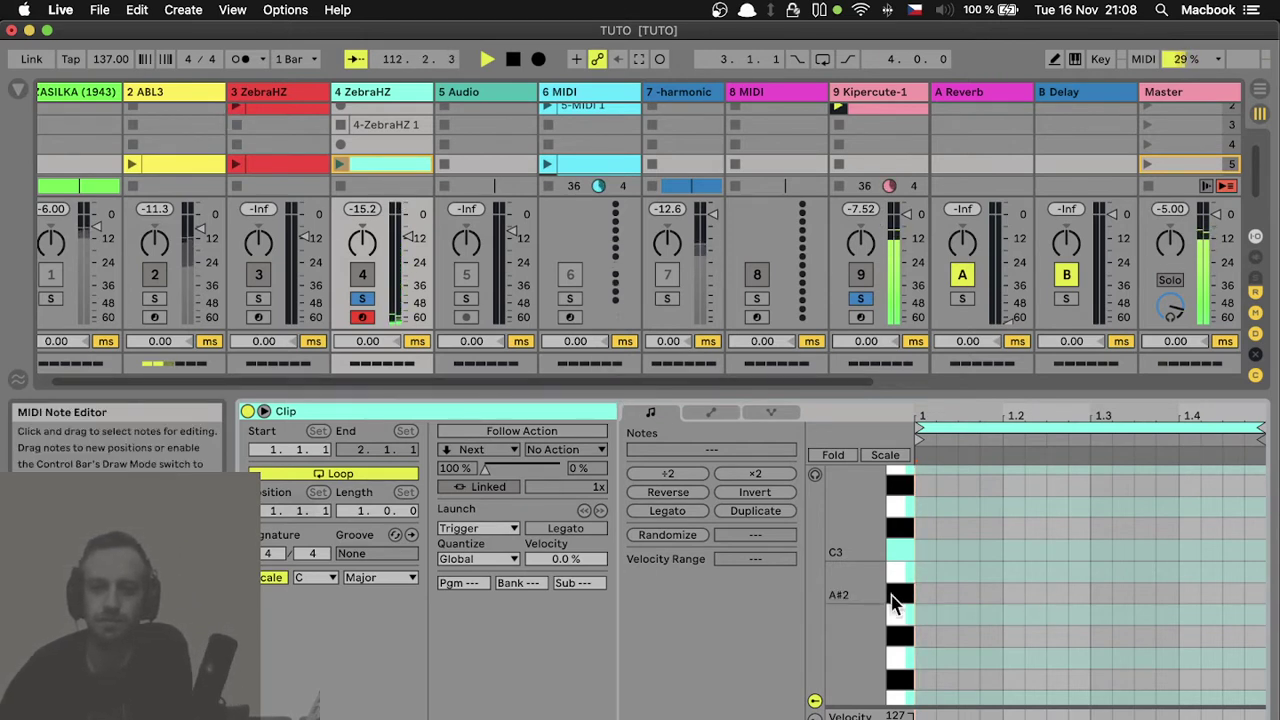
pyautogui.moveTo(897, 600); pyautogui.dragTo(897, 645)
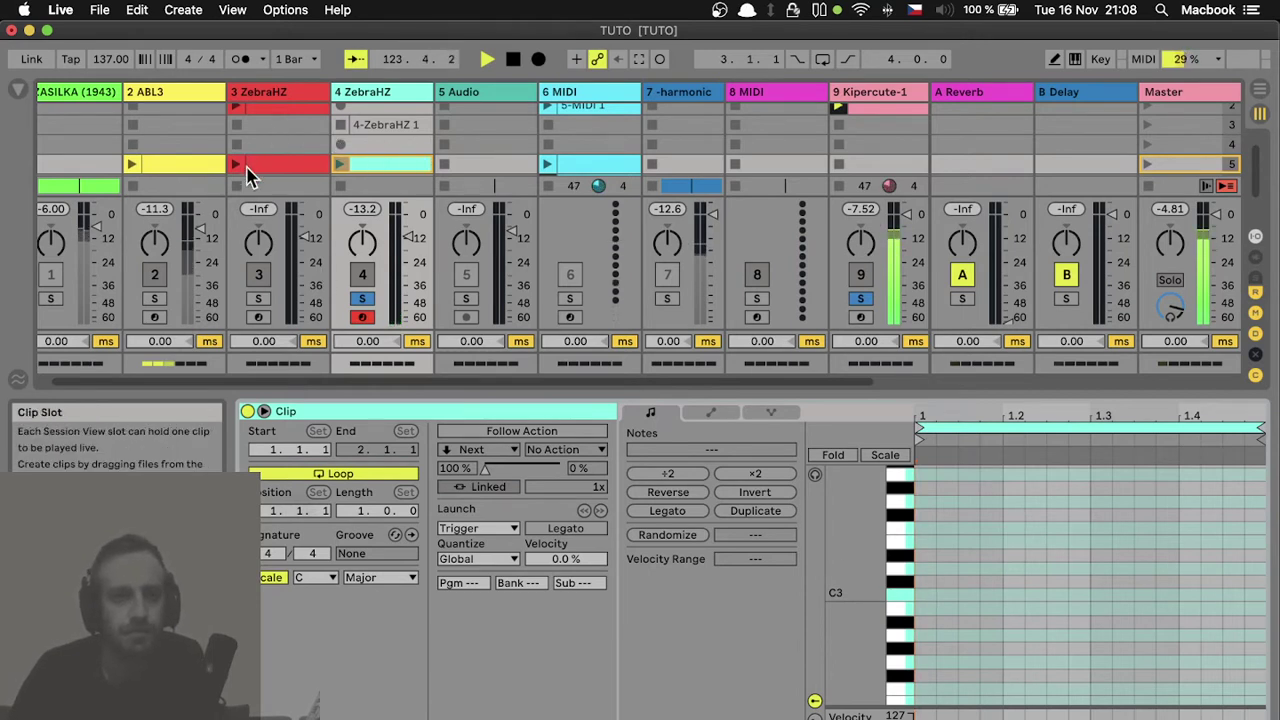
# Step: Solo and arm the 3 ZebraHZ track and create an empty MIDI clip in its scene 4 slot
pyautogui.click(257, 299)
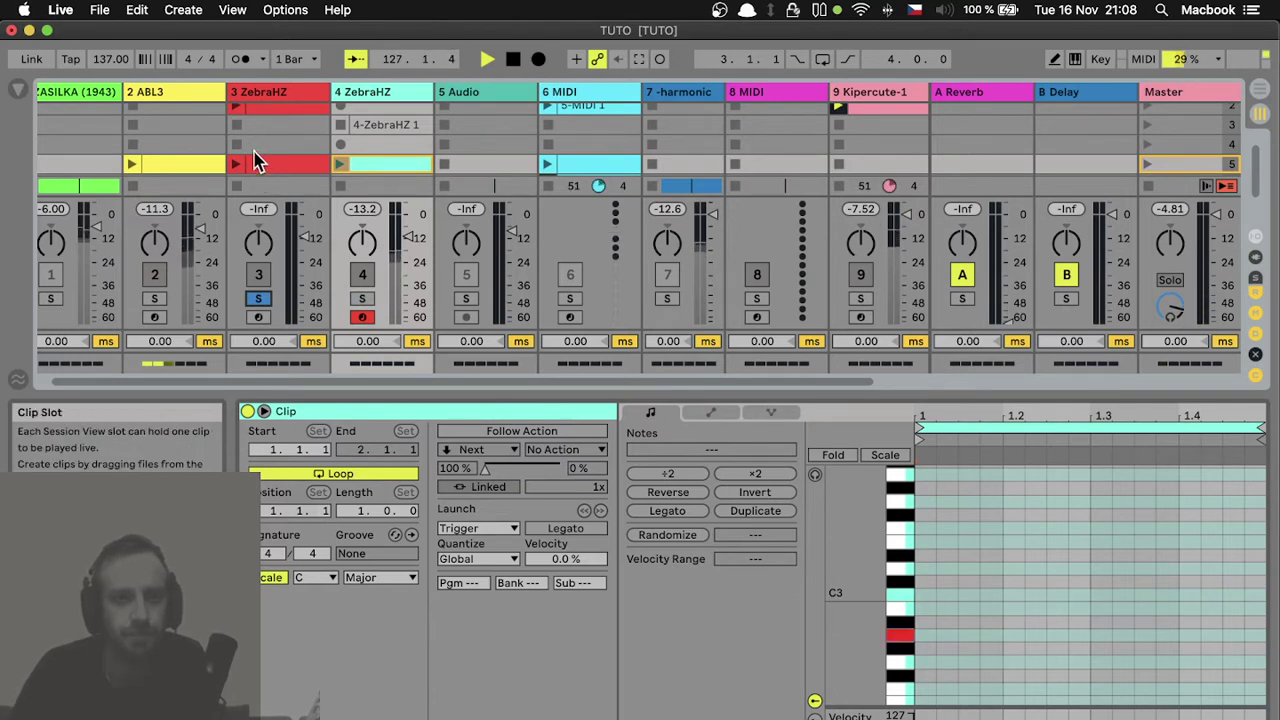
pyautogui.click(258, 317)
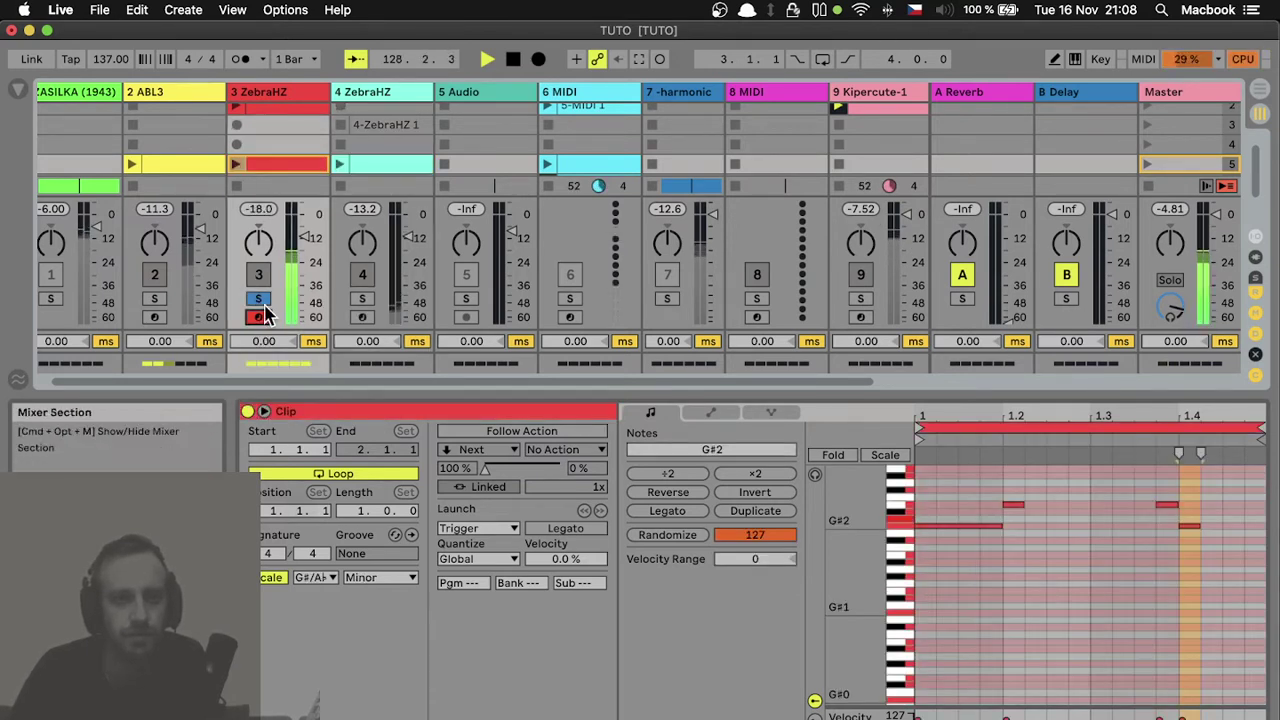
pyautogui.doubleClick(269, 144)
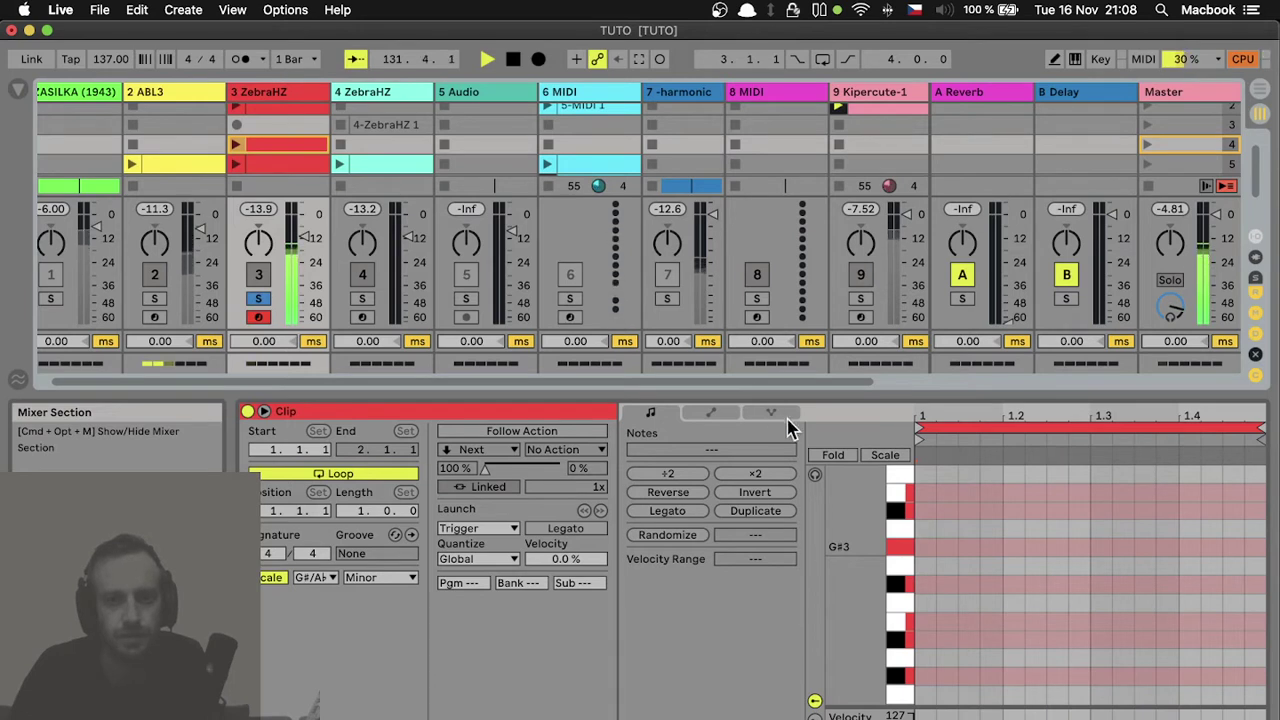
# Step: Set the scale root of the new 3 ZebraHZ clip to F#/Gb and examine the keys around F#3
pyautogui.click(314, 578)
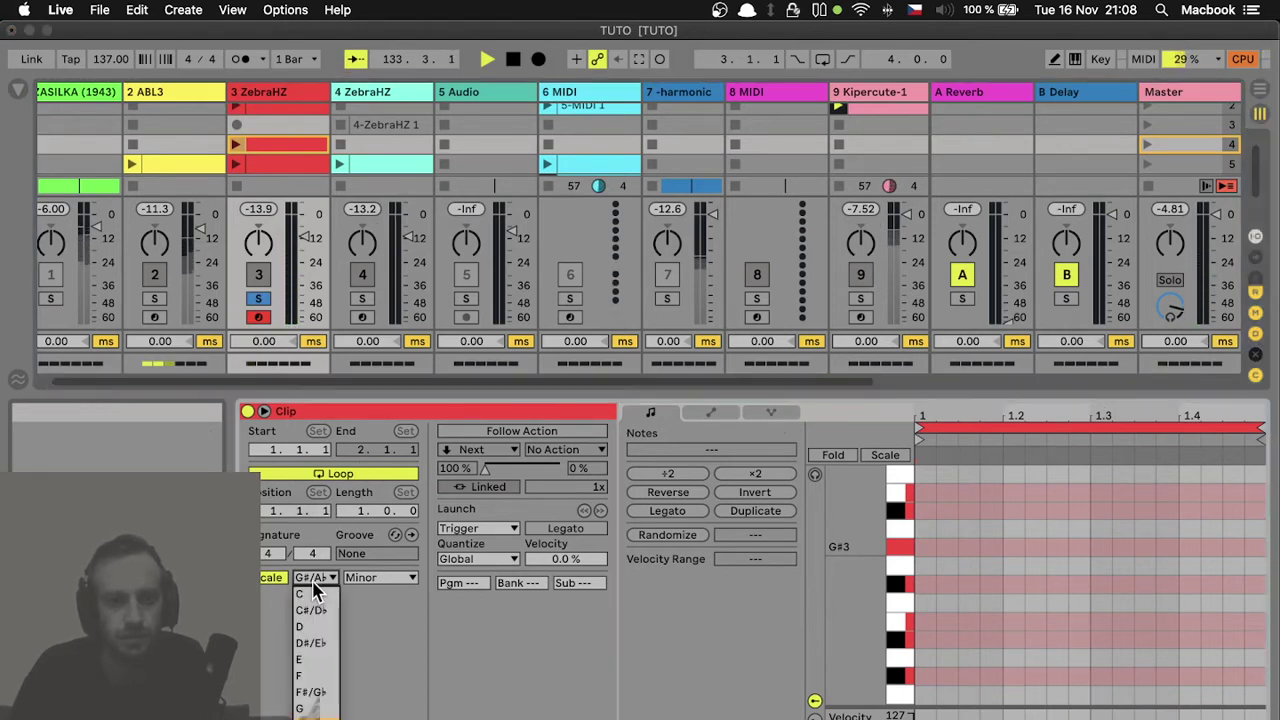
pyautogui.click(308, 692)
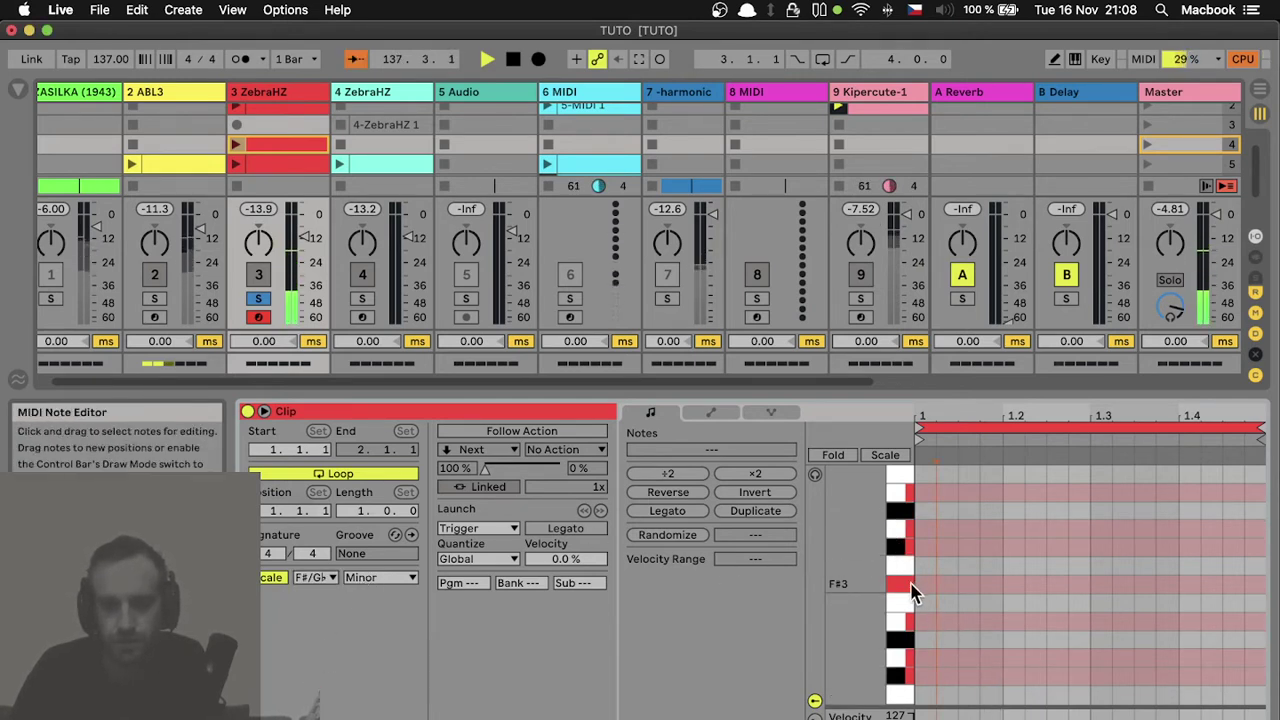
pyautogui.moveTo(906, 597)
pyautogui.mouseDown()
pyautogui.moveTo(883, 543)
pyautogui.moveTo(890, 591)
pyautogui.mouseUp()
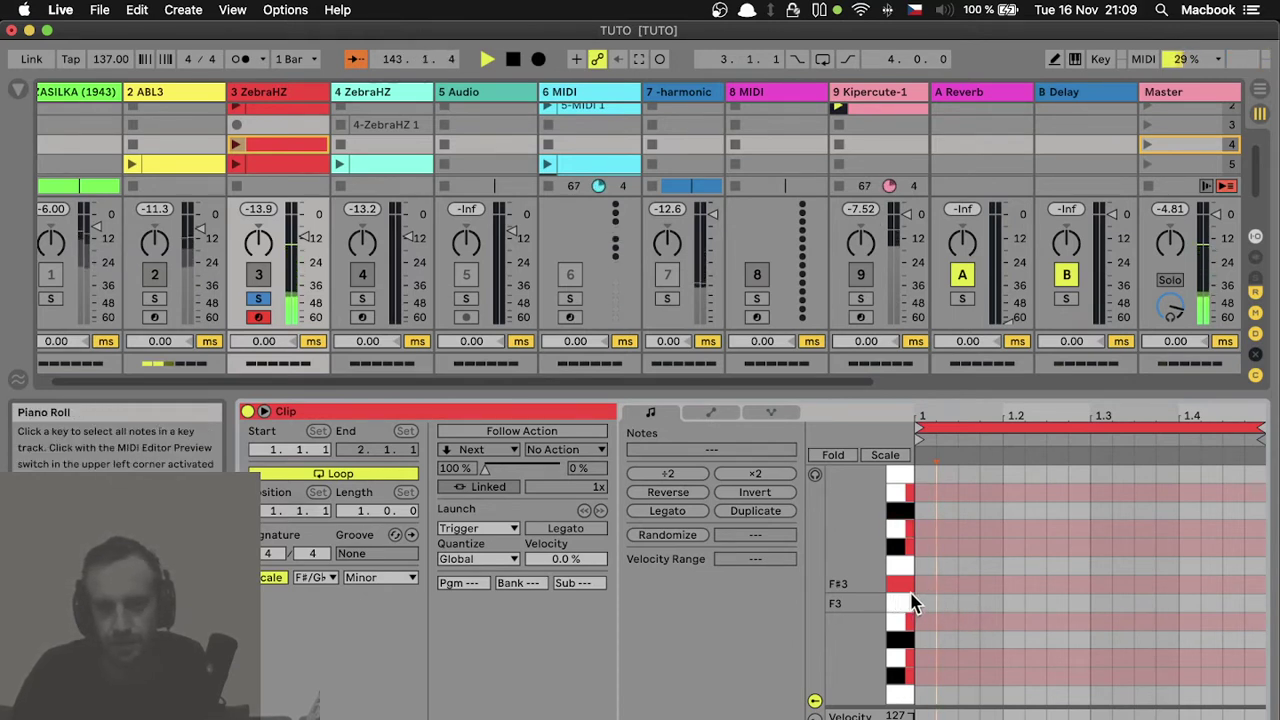
pyautogui.moveTo(855, 600); pyautogui.dragTo(879, 597)
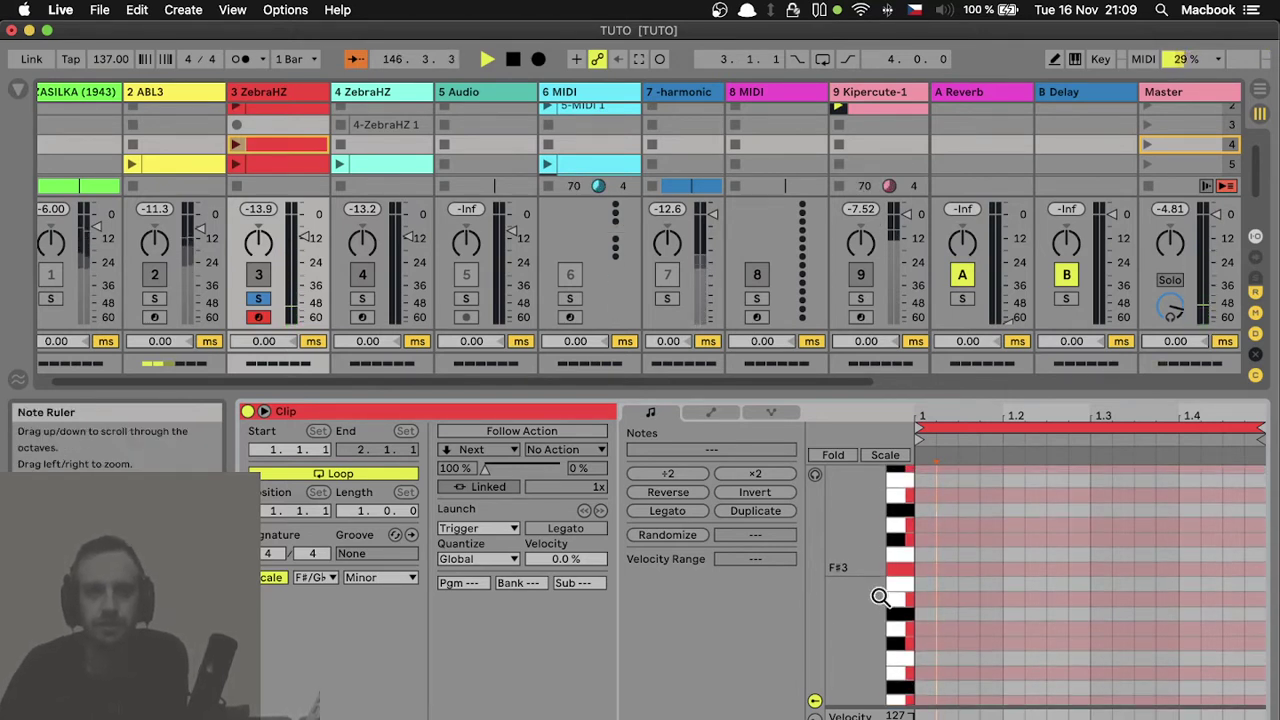
# Step: Stop playback and try a short arrangement recording with 3 ZebraHZ armed
pyautogui.click(512, 59)
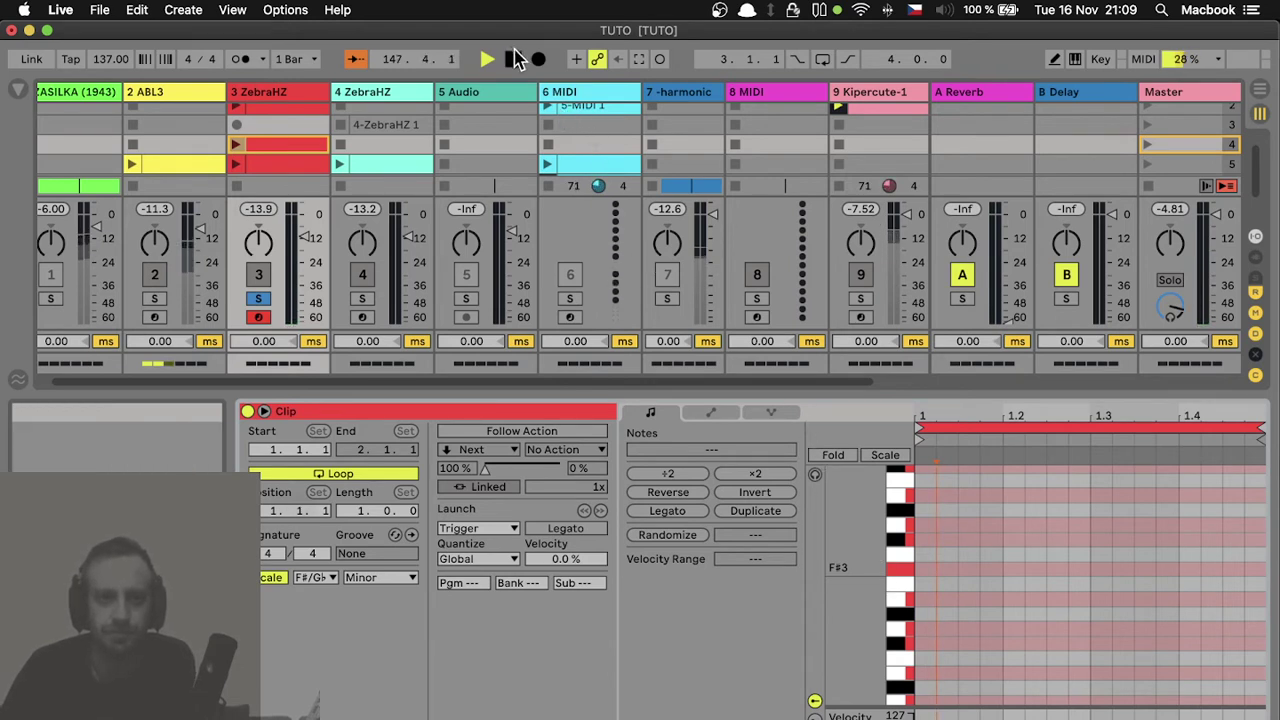
pyautogui.click(538, 60)
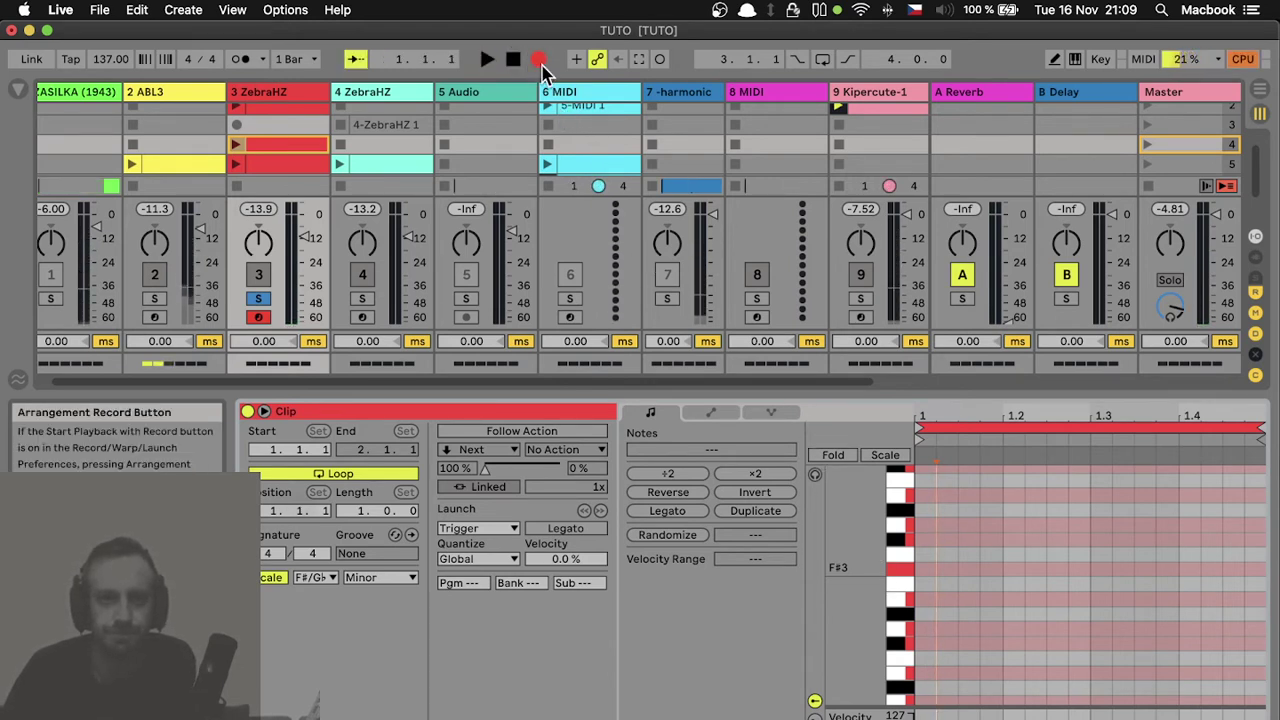
pyautogui.click(486, 60)
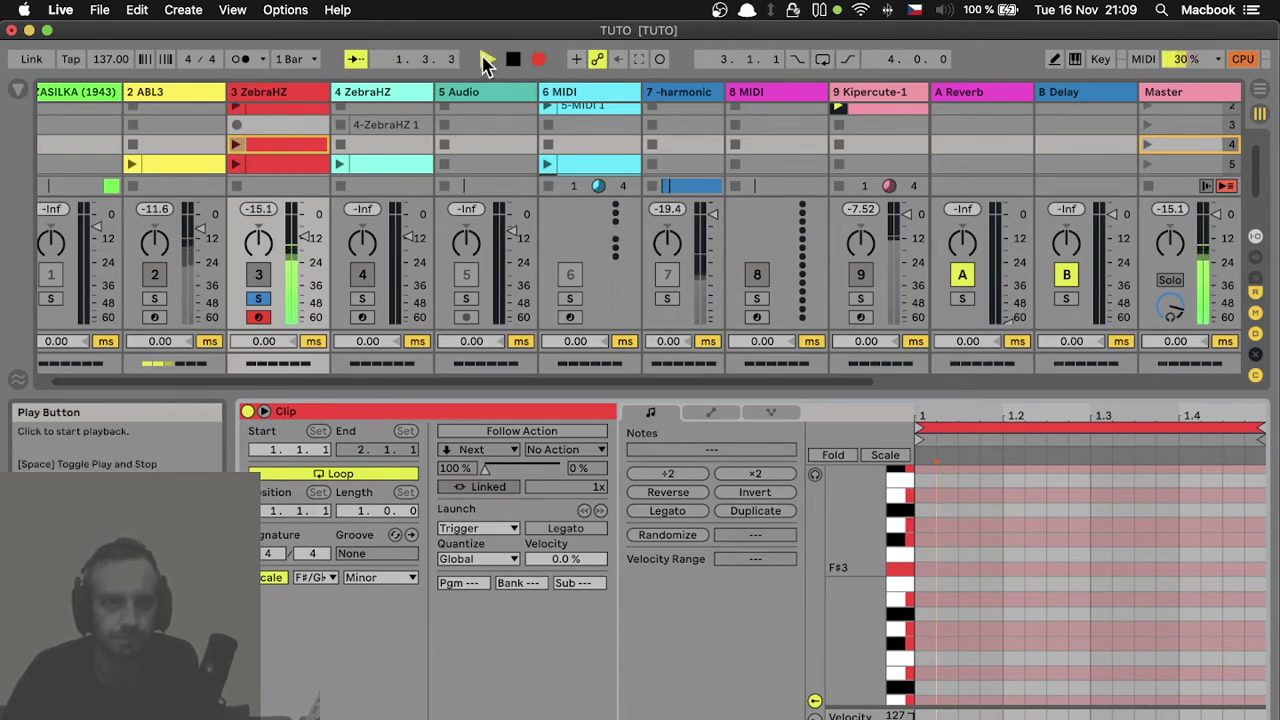
pyautogui.click(513, 59)
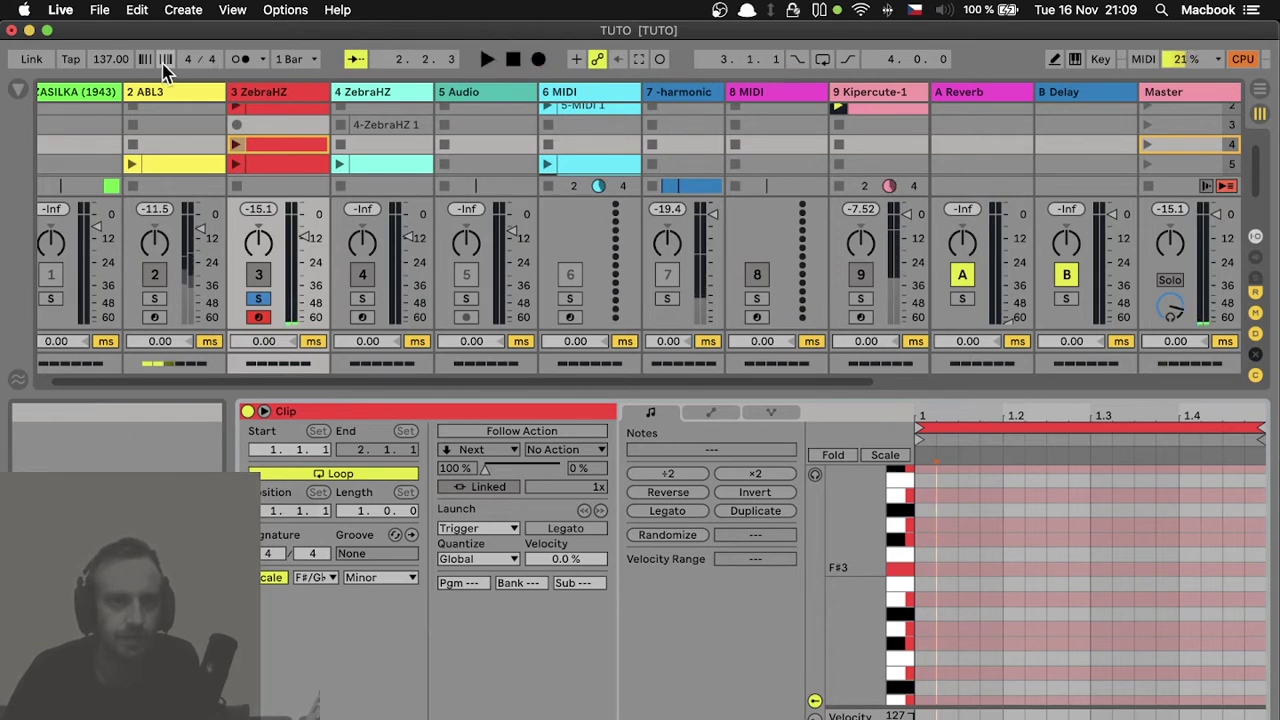
# Step: Turn on the metronome and try out arrangement recording and playback with the click
pyautogui.click(244, 58)
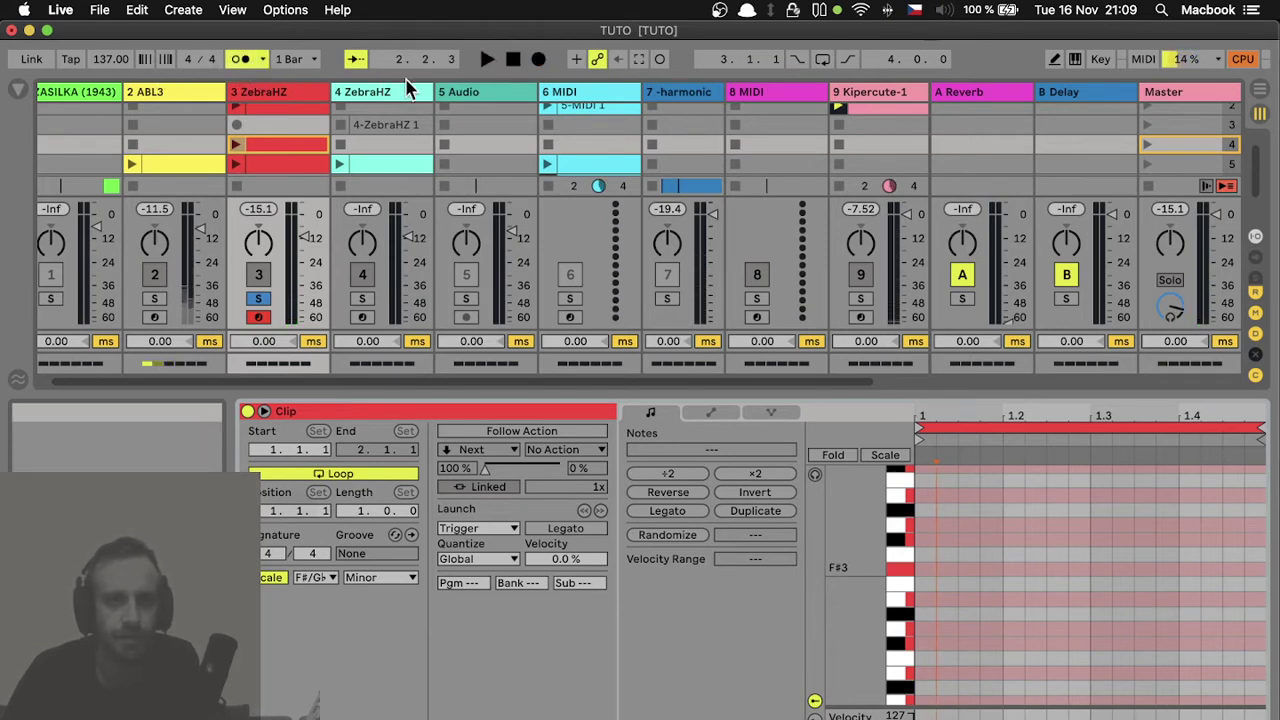
pyautogui.click(487, 59)
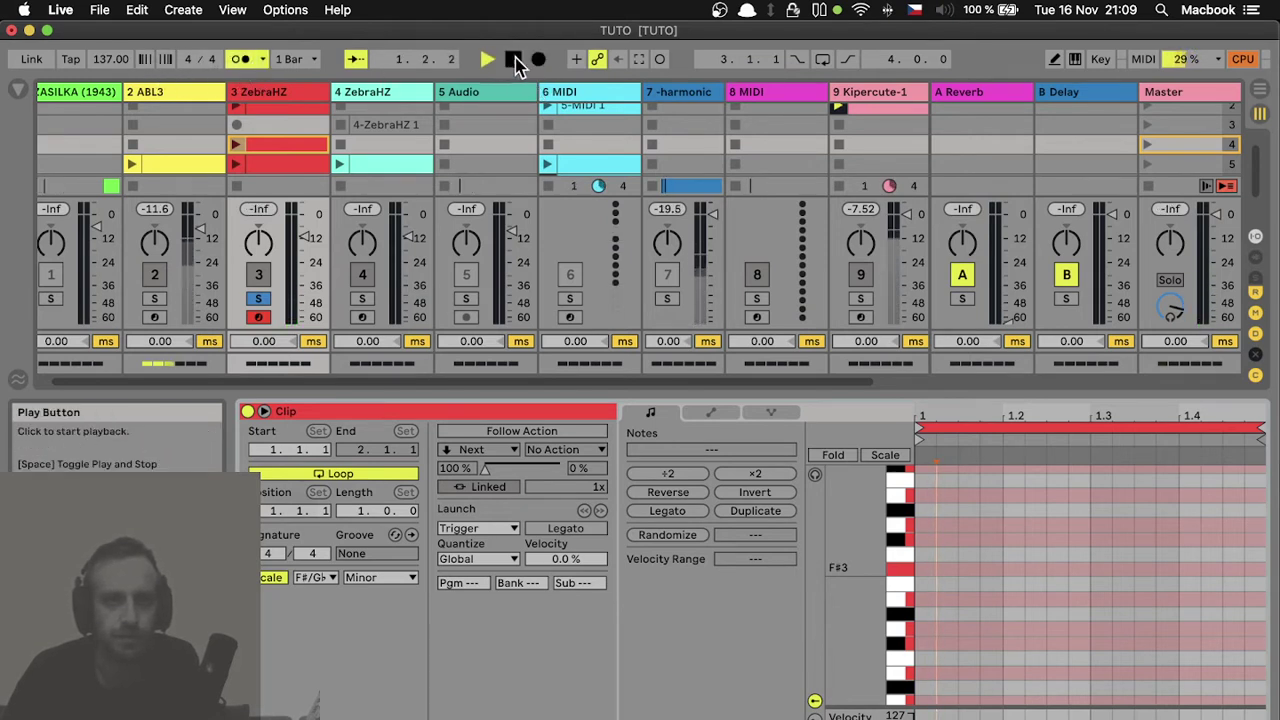
pyautogui.click(537, 61)
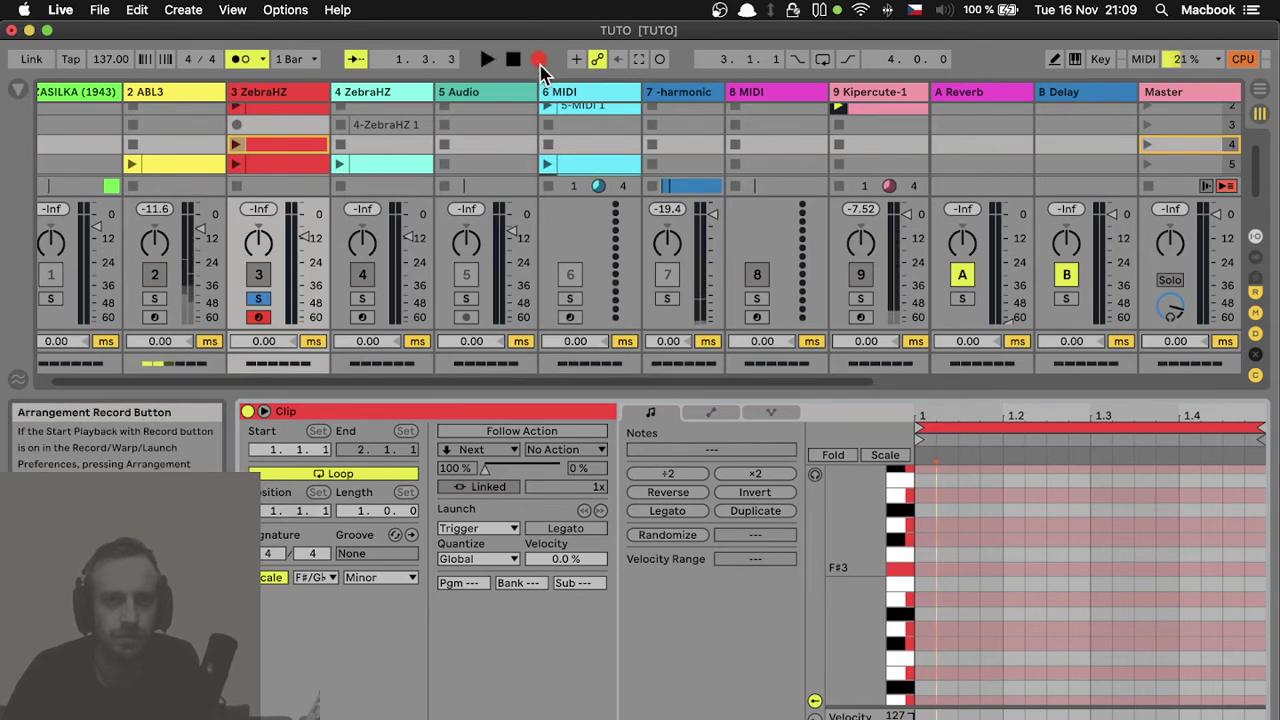
pyautogui.click(488, 60)
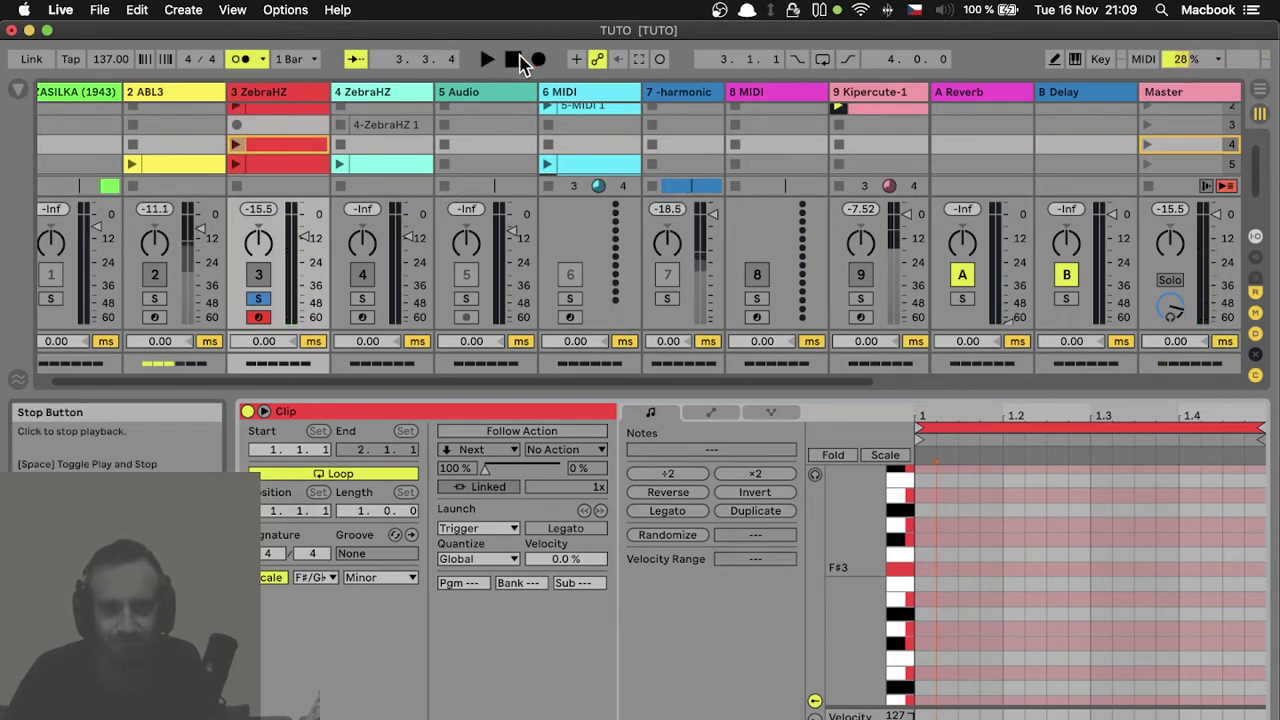
pyautogui.click(515, 60)
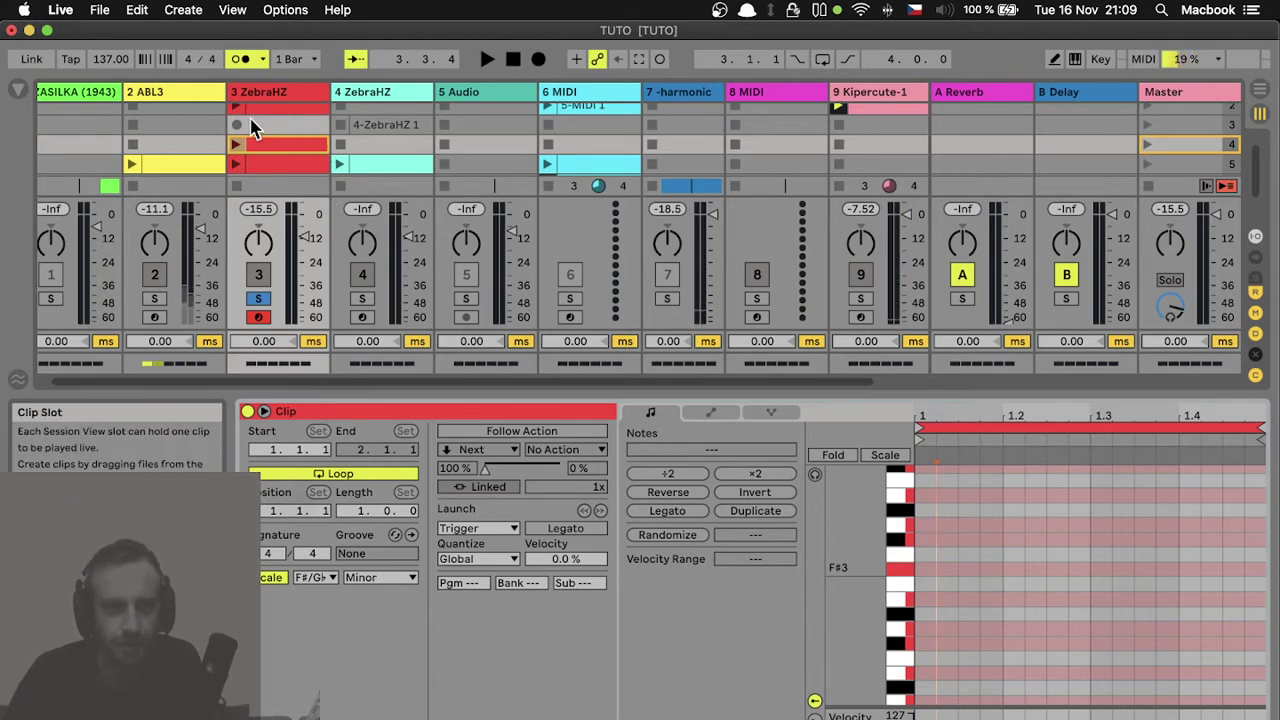
# Step: Record four A3 notes into the 3 ZebraHZ track's scene 3 slot and shorten the clip's loop to one bar
pyautogui.click(230, 126)
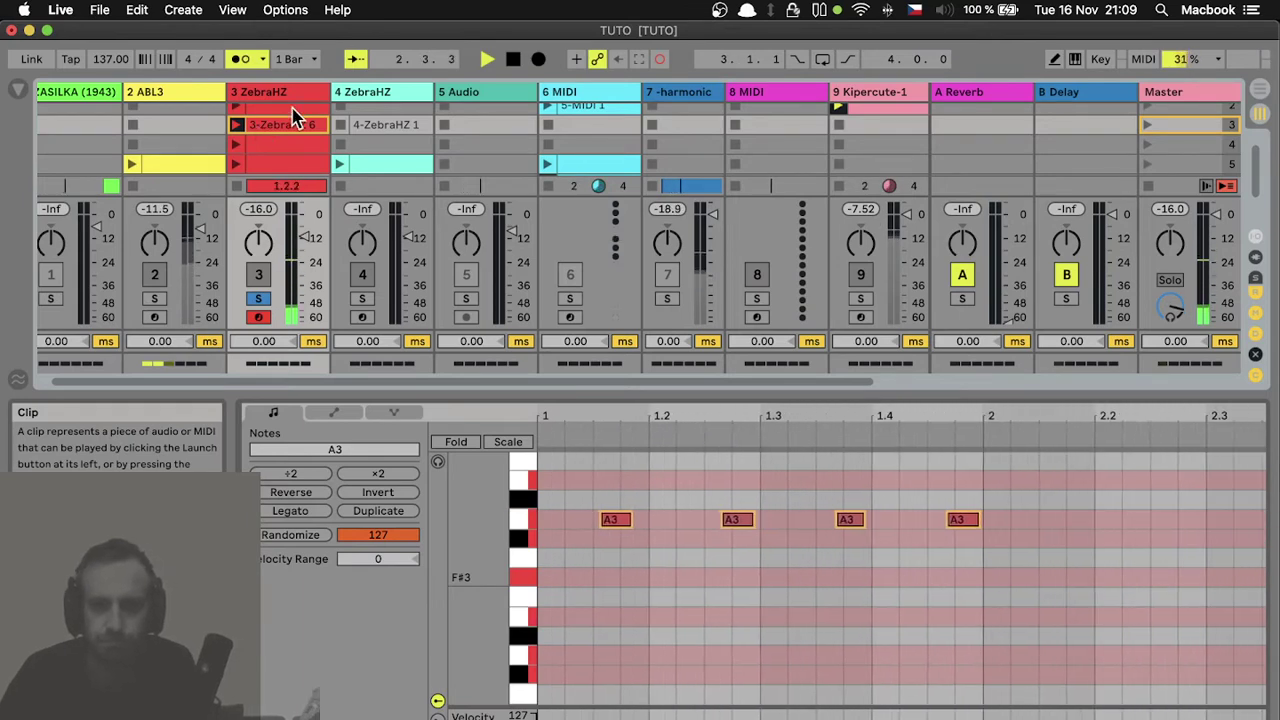
pyautogui.click(257, 130)
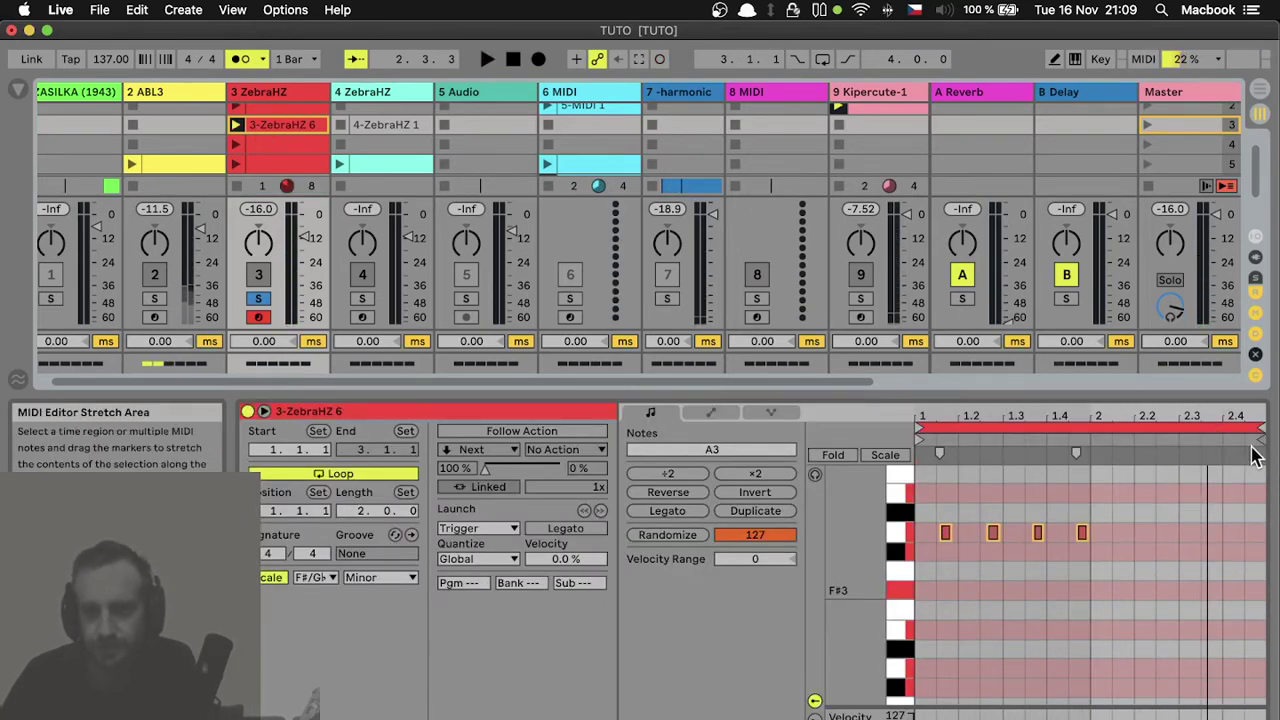
pyautogui.moveTo(1258, 430); pyautogui.dragTo(1091, 445)
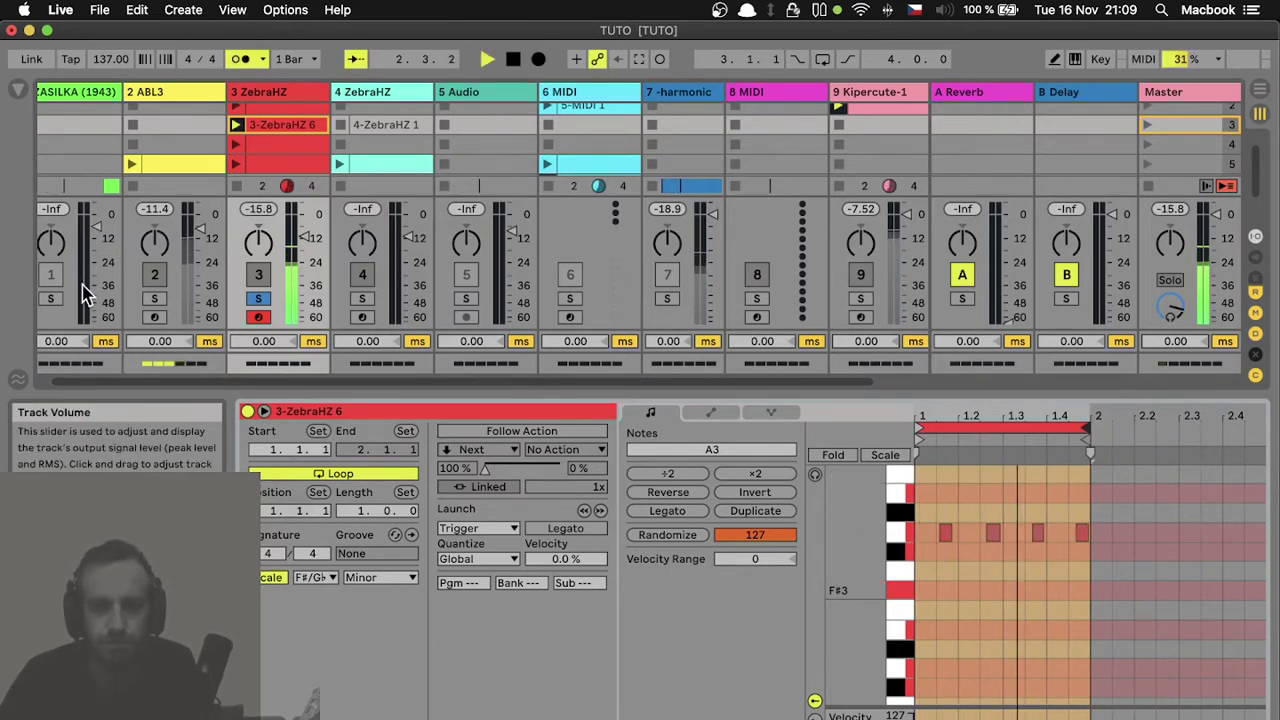
# Step: Turn off the metronome and quantize all notes in the recorded 3-ZebraHZ 6 clip
pyautogui.click(240, 62)
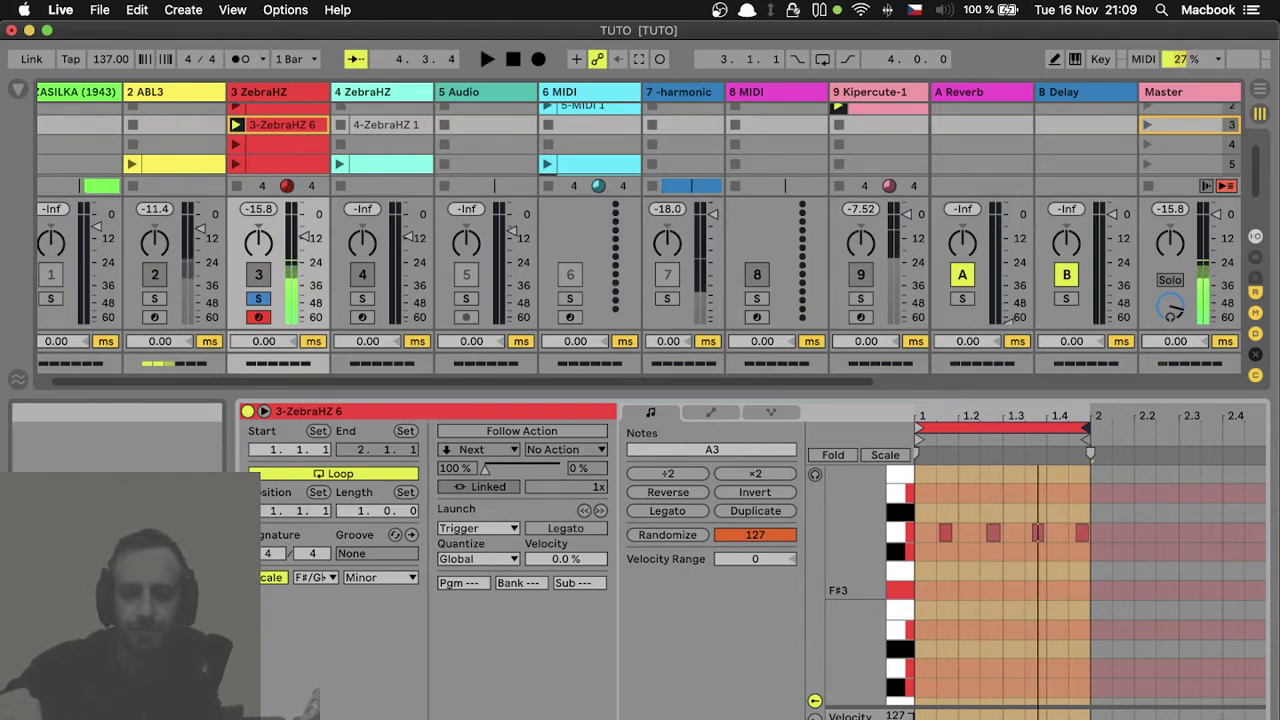
pyautogui.press('super+a')
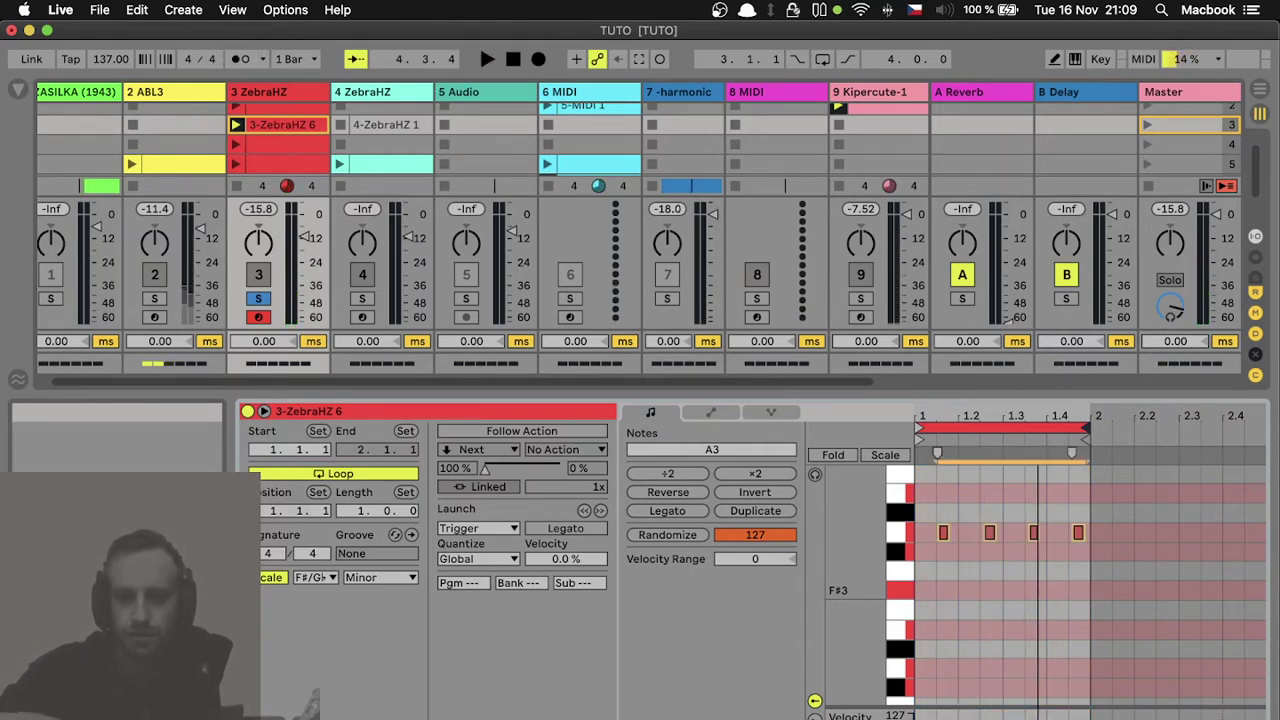
pyautogui.press('space')
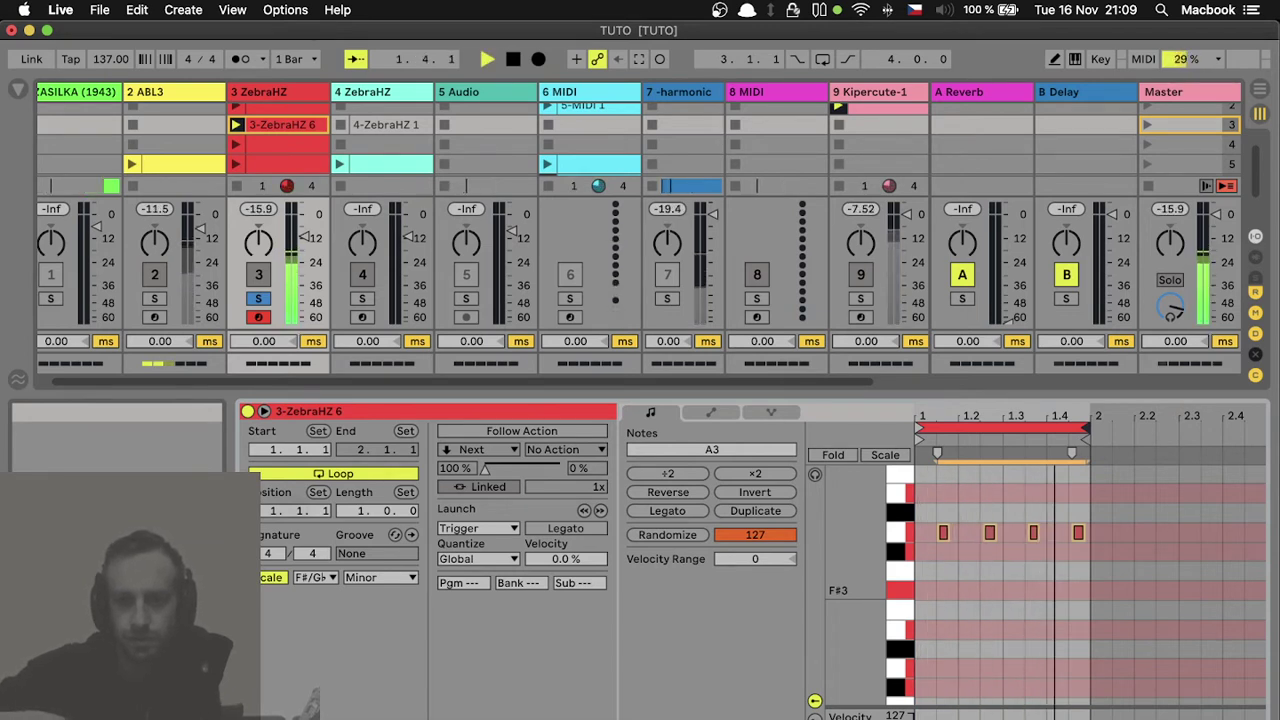
pyautogui.rightClick(1008, 594)
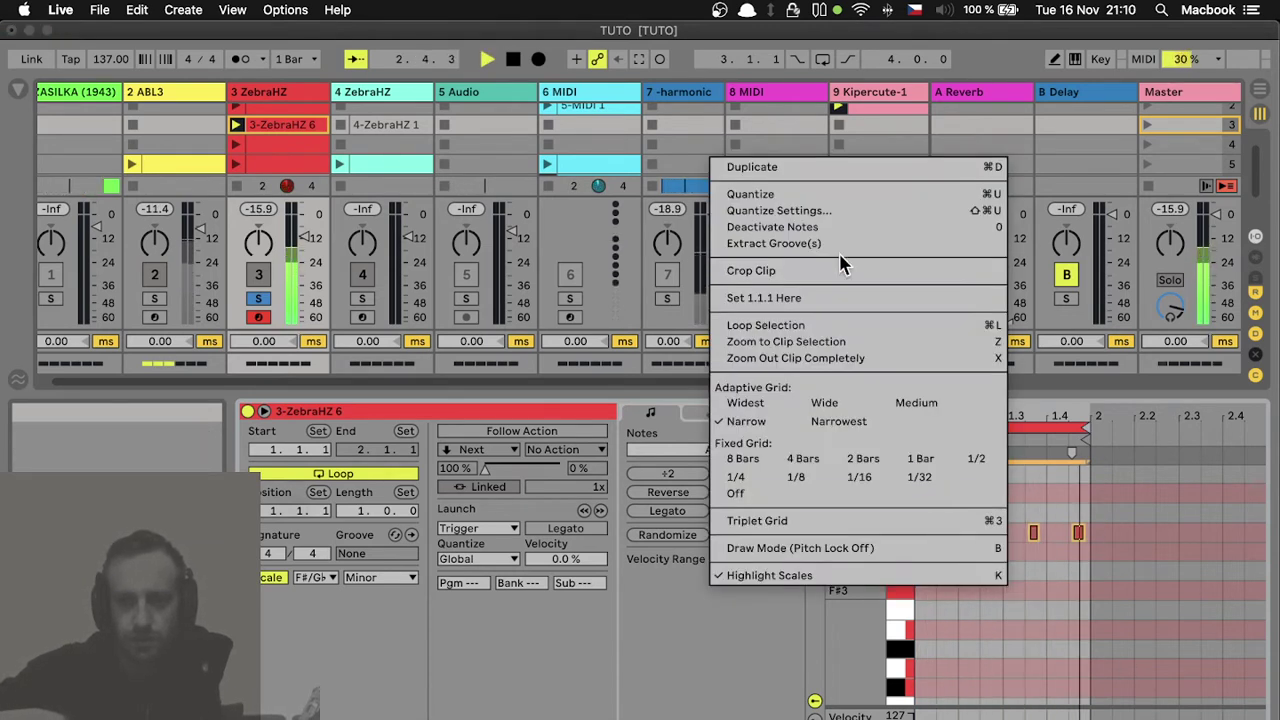
pyautogui.click(810, 194)
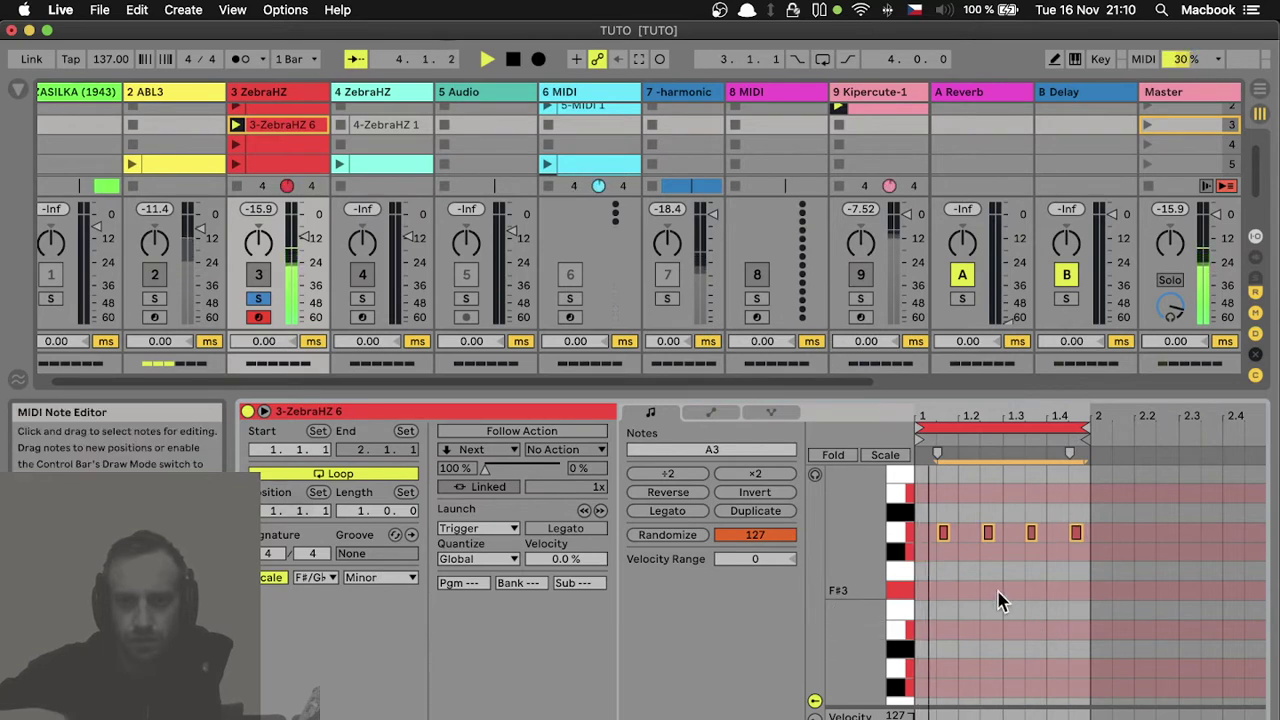
# Step: Solo Kipercute-1 together with 3 ZebraHZ and raise the 3 ZebraHZ track volume
pyautogui.click(859, 302)
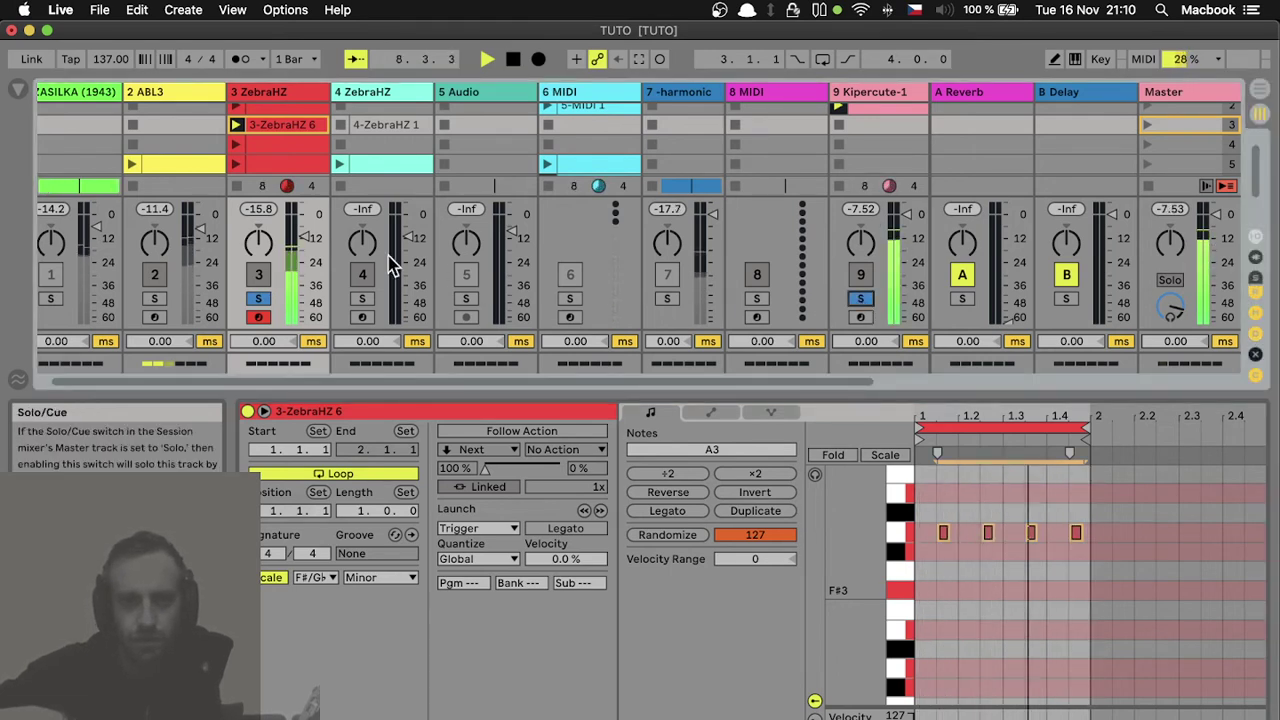
pyautogui.moveTo(305, 248); pyautogui.dragTo(305, 222)
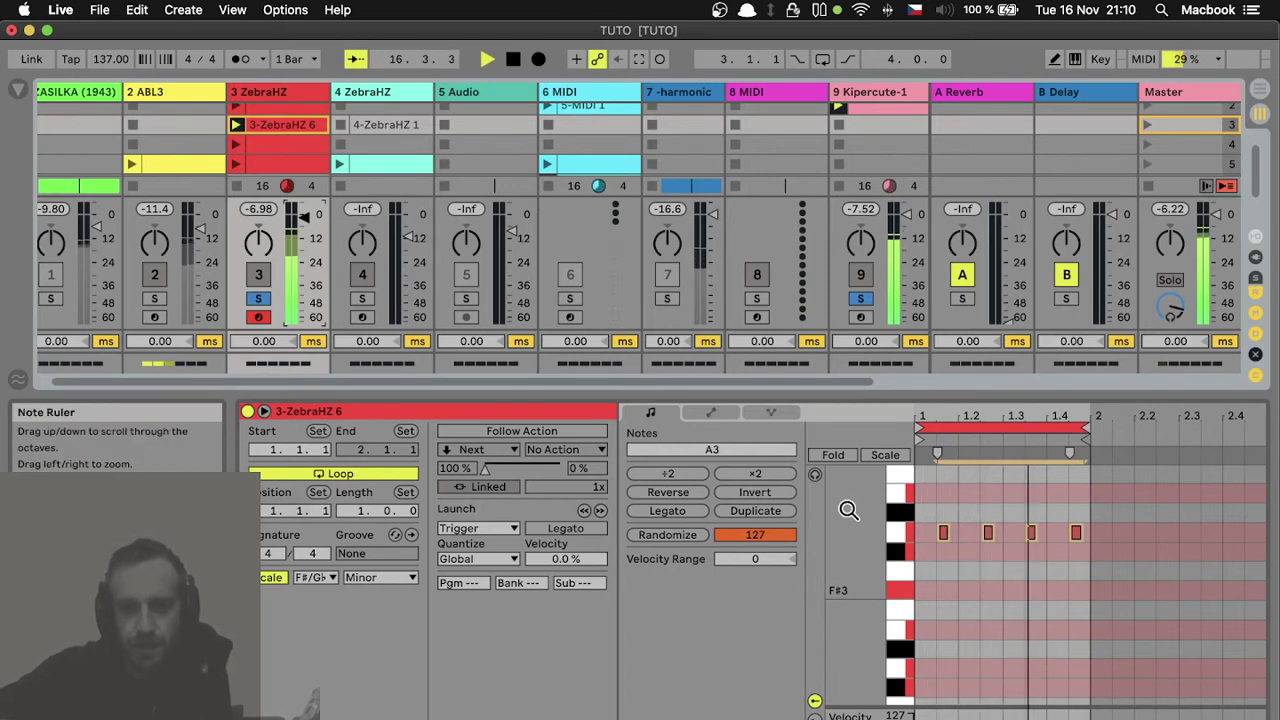
# Step: Select all A3 notes in the recorded clip, try a longer note length and shorten them again
pyautogui.click(894, 533)
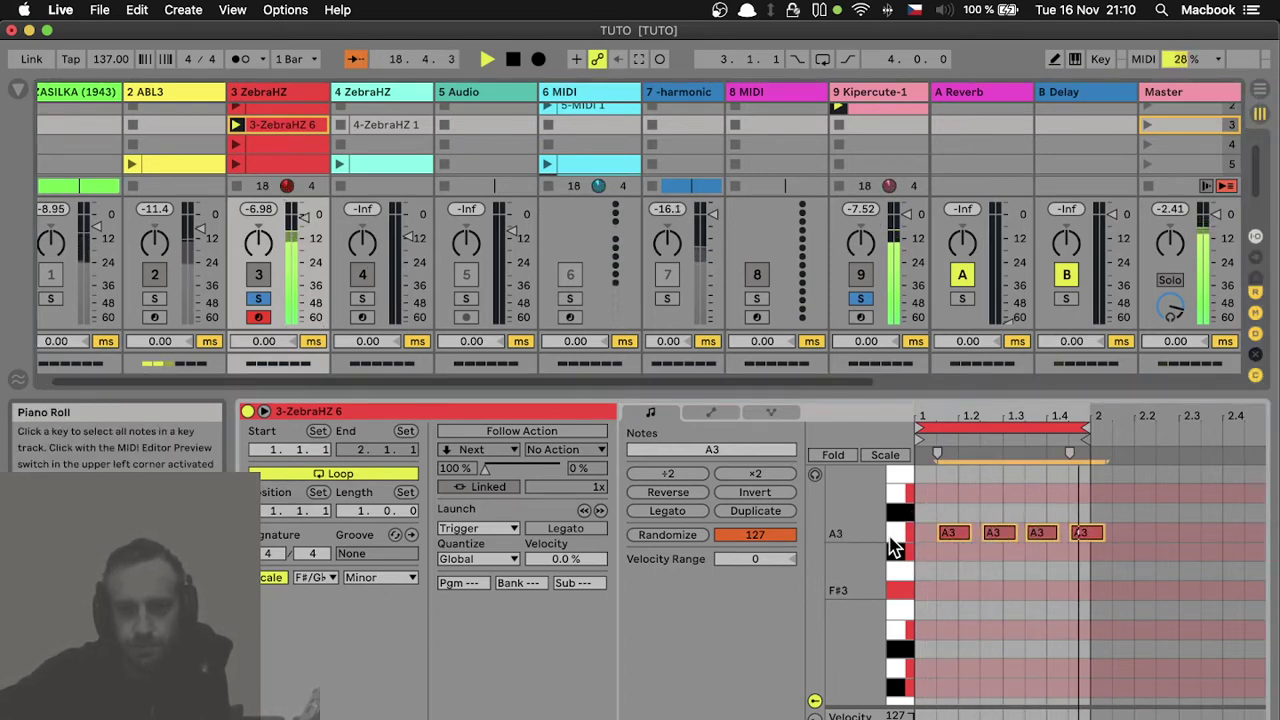
pyautogui.hotkey('shift', 'Left')
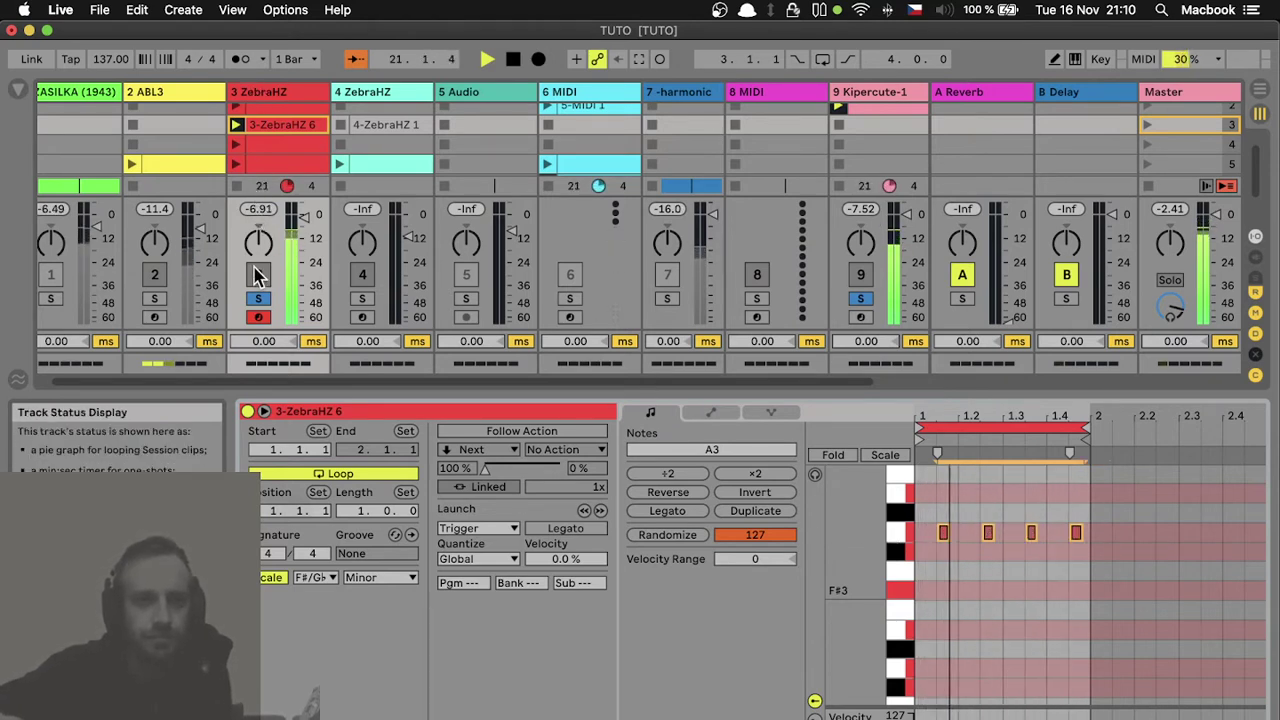
# Step: Show the devices of the 2 ABL3 track, open the ABL3 plug-in window and close the ZebraHZ window
pyautogui.hscroll(-2, 258, 275)
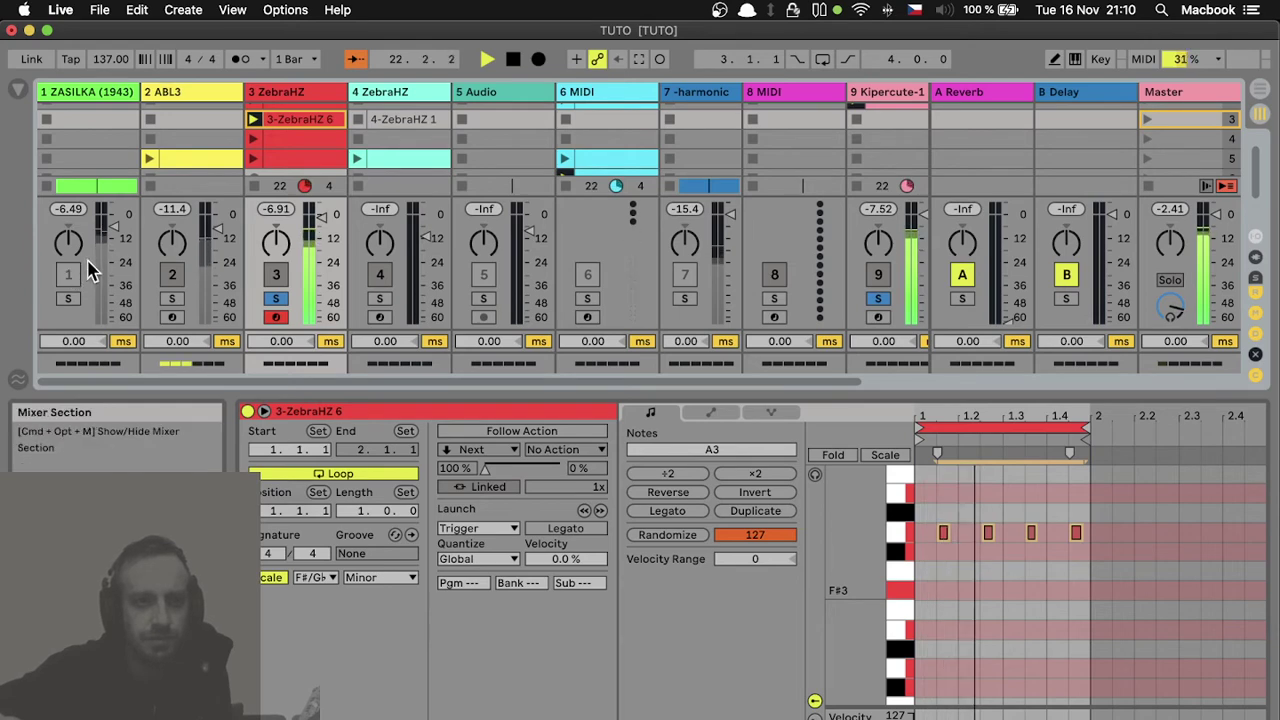
pyautogui.doubleClick(175, 92)
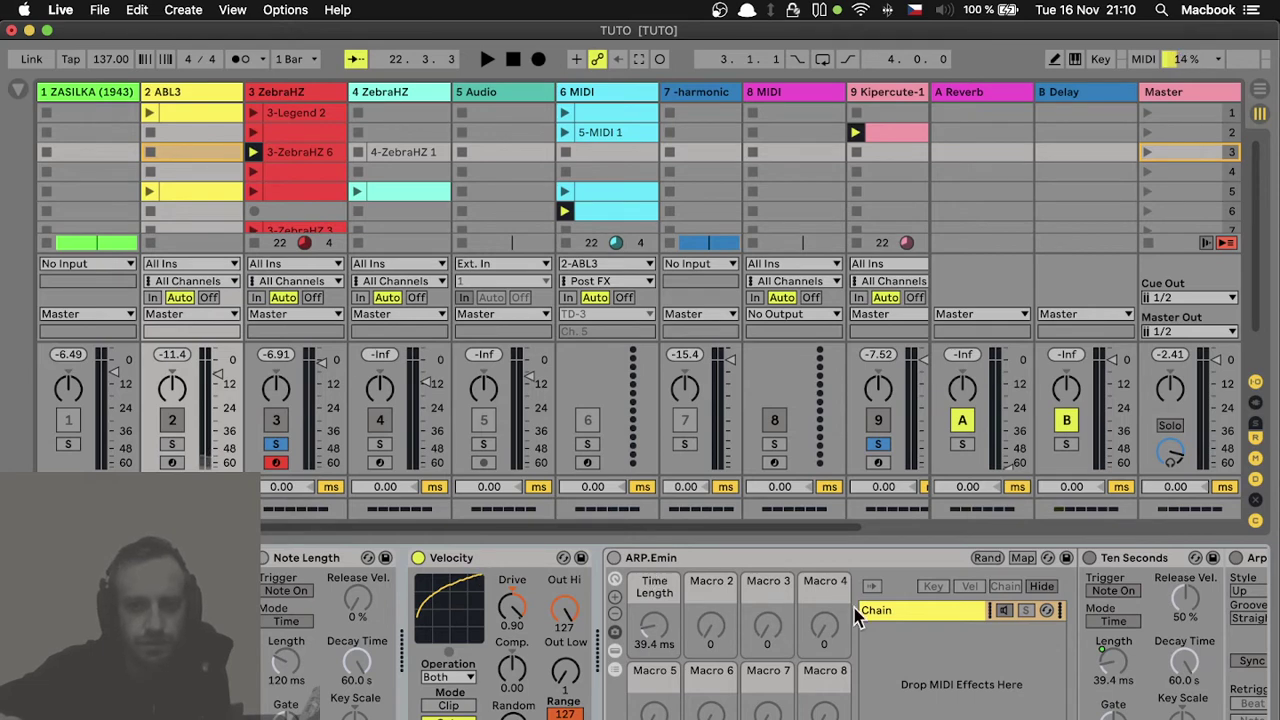
pyautogui.hscroll(10, 855, 615)
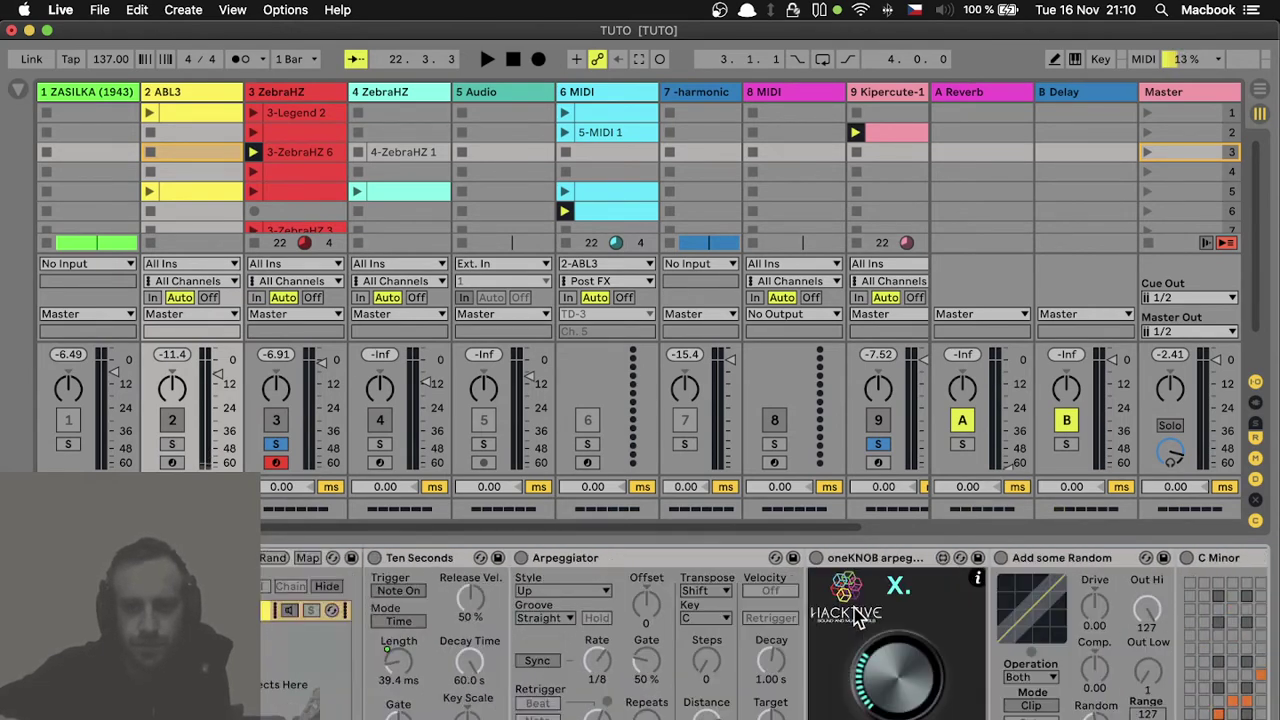
pyautogui.hscroll(-10, 855, 615)
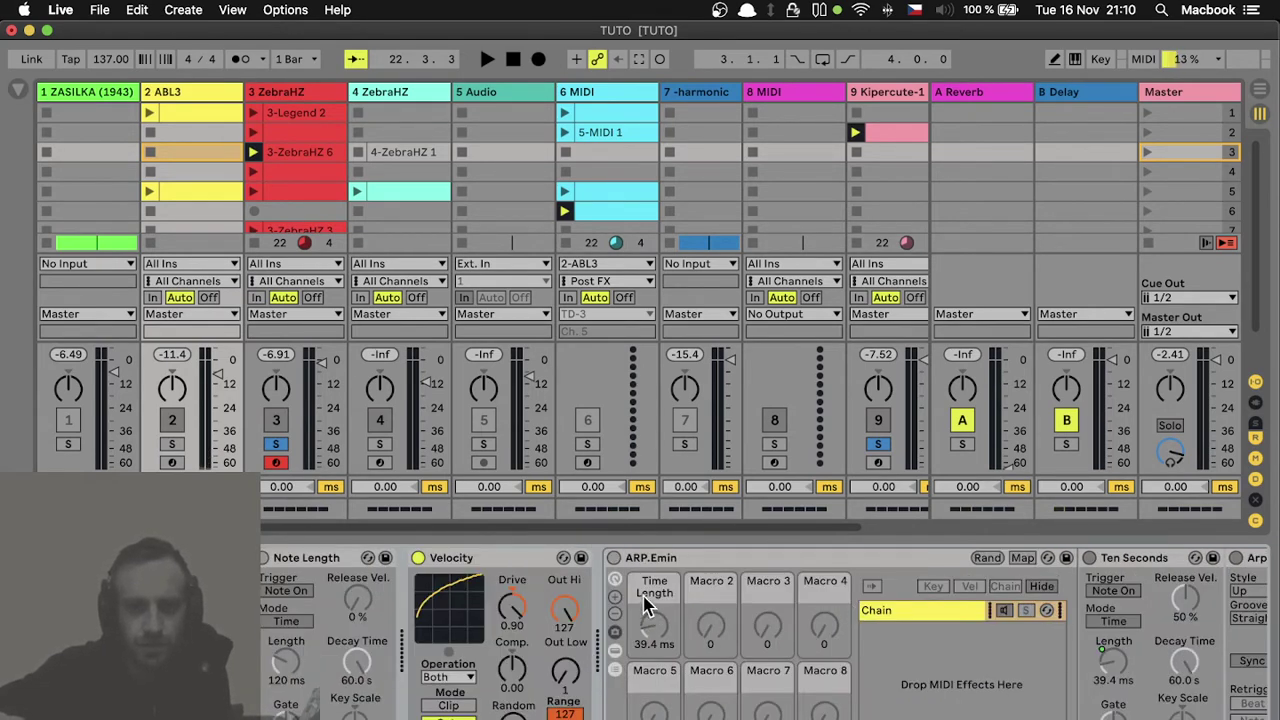
pyautogui.hscroll(15, 490, 575)
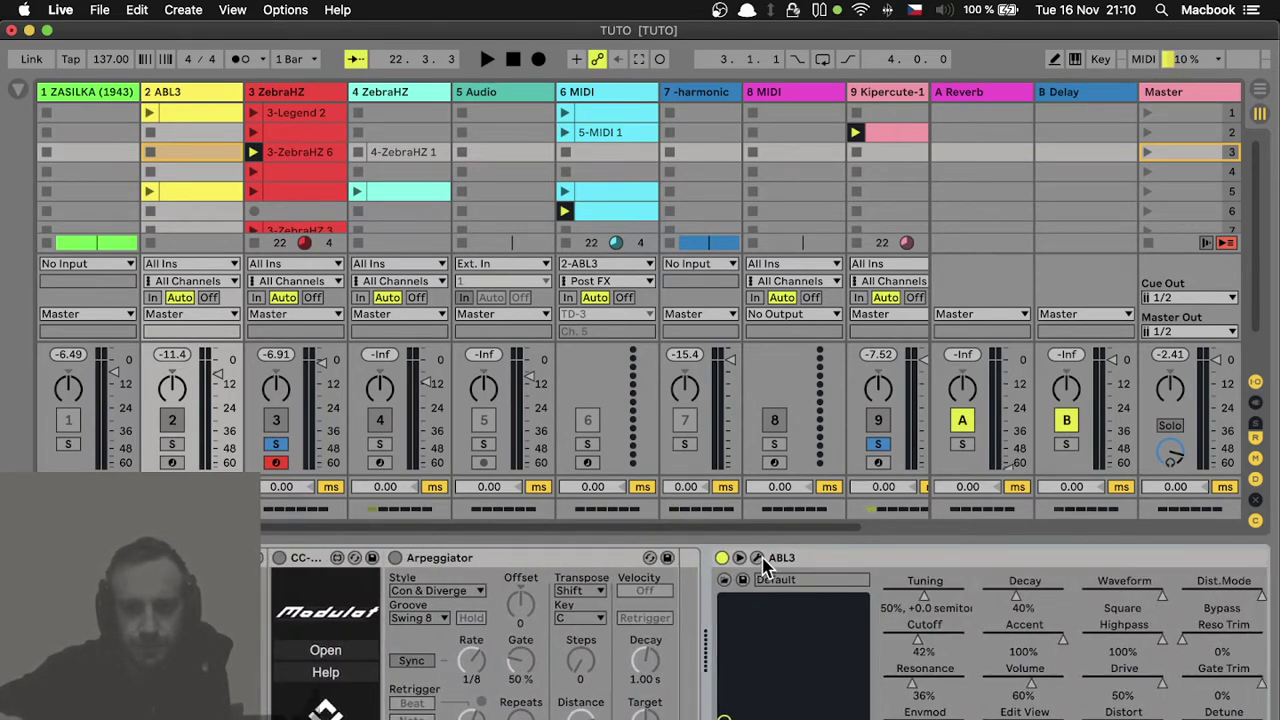
pyautogui.click(757, 558)
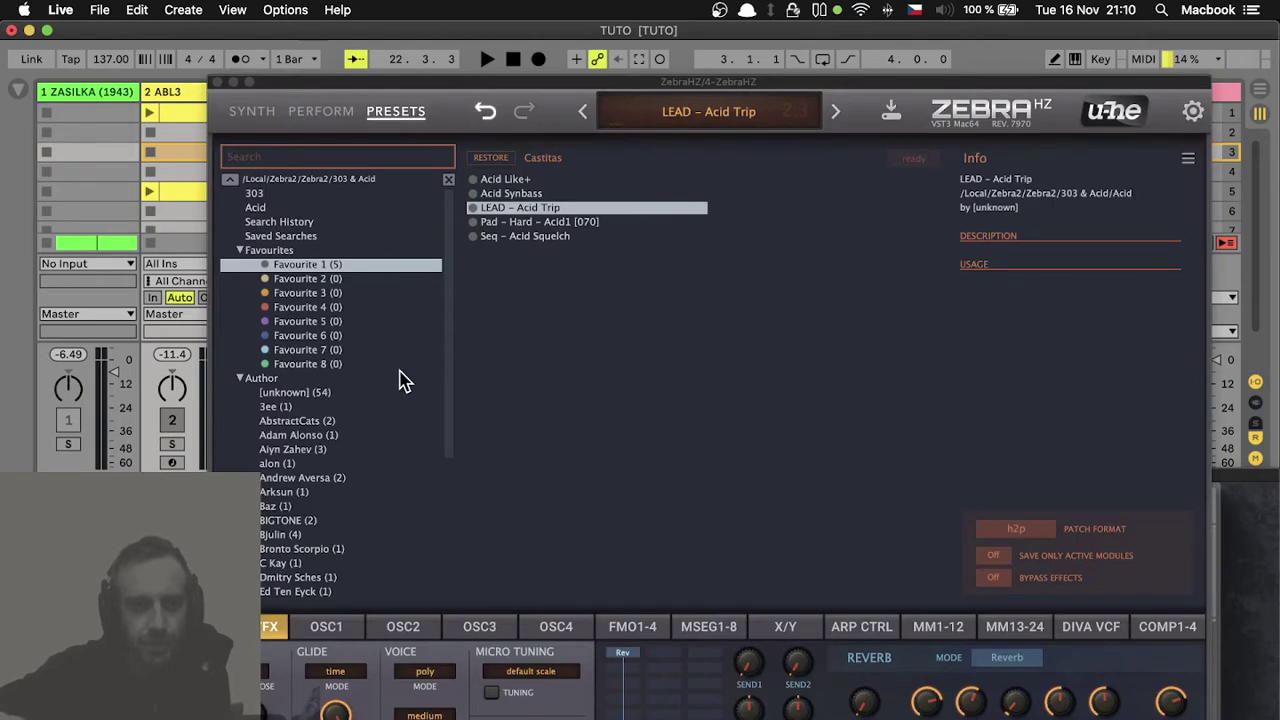
pyautogui.click(219, 82)
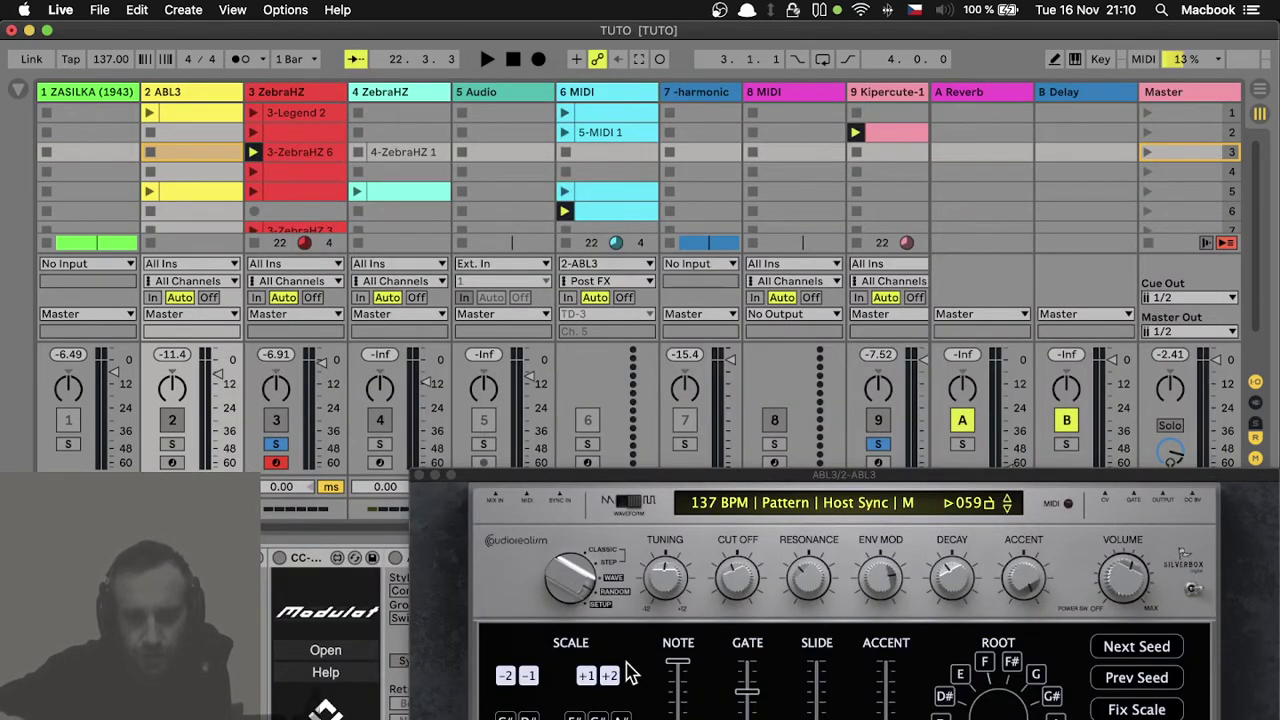
pyautogui.click(592, 492)
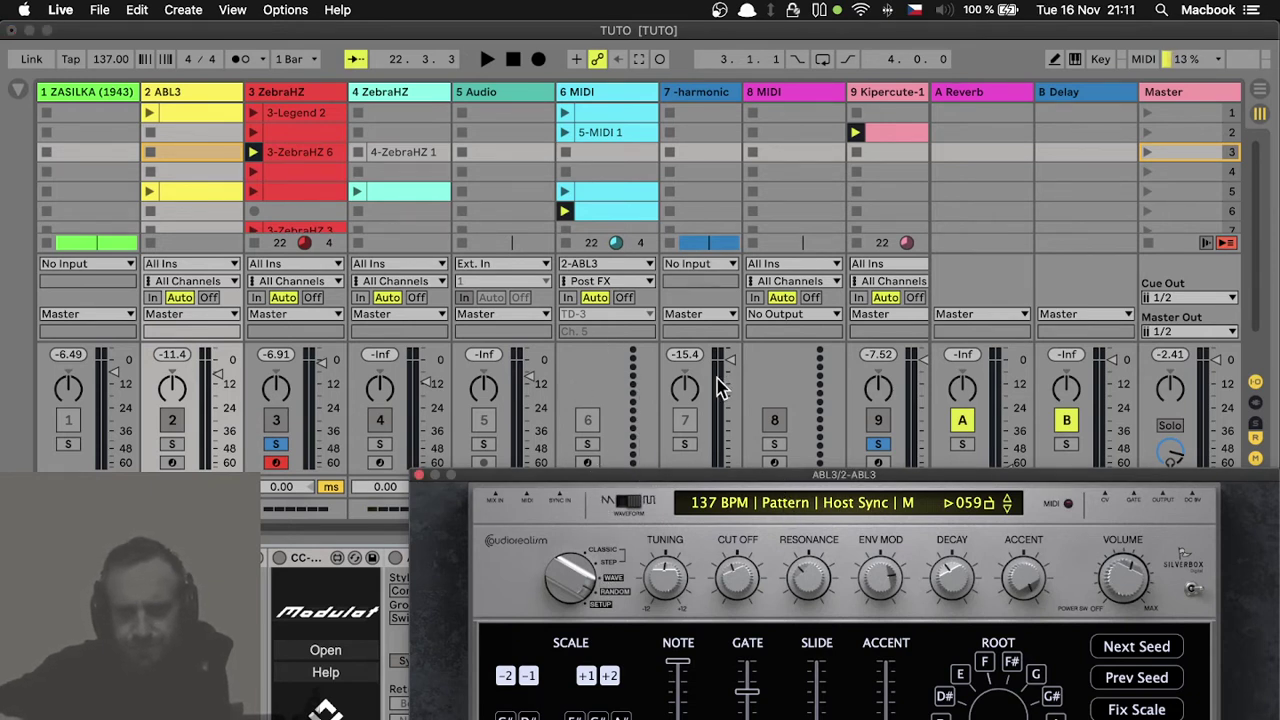
pyautogui.moveTo(826, 482); pyautogui.dragTo(661, 263)
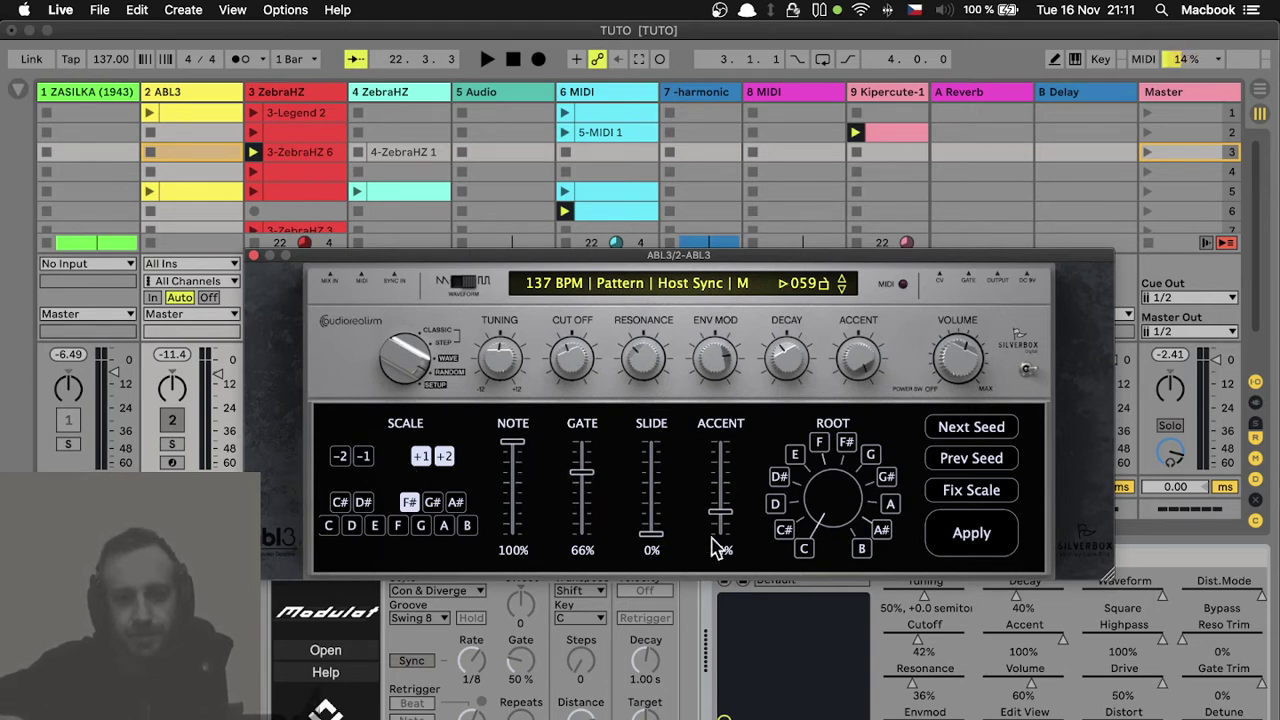
# Step: Generate a random ABL3 pattern from the F# scale, review its steps in Step mode and return to Random mode
pyautogui.click(972, 534)
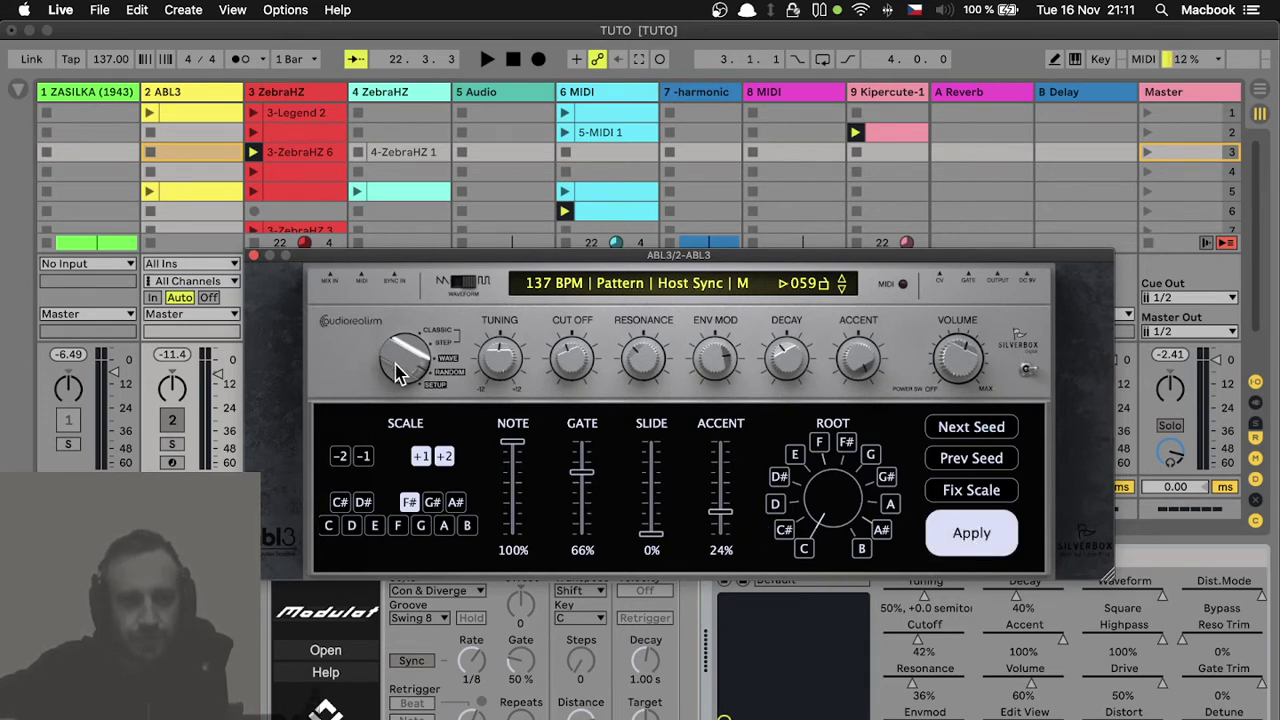
pyautogui.moveTo(401, 372); pyautogui.dragTo(407, 405)
pyautogui.click(407, 405)
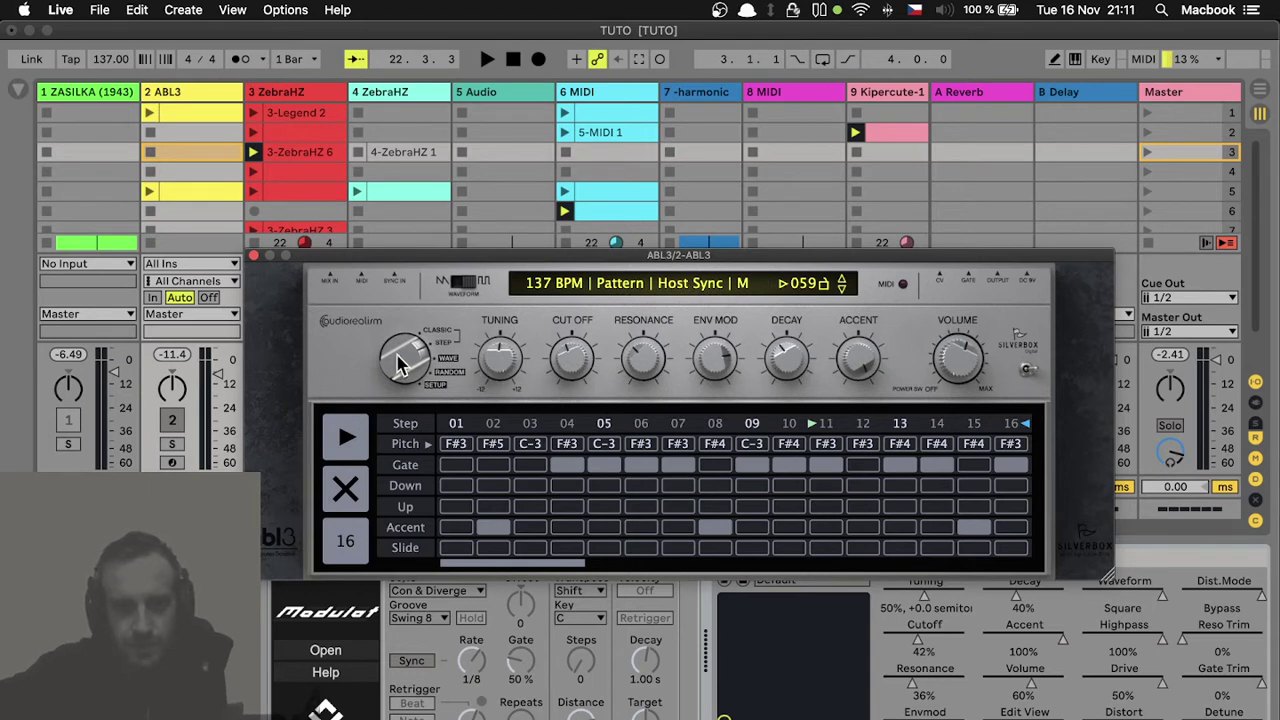
pyautogui.moveTo(397, 363); pyautogui.dragTo(405, 250)
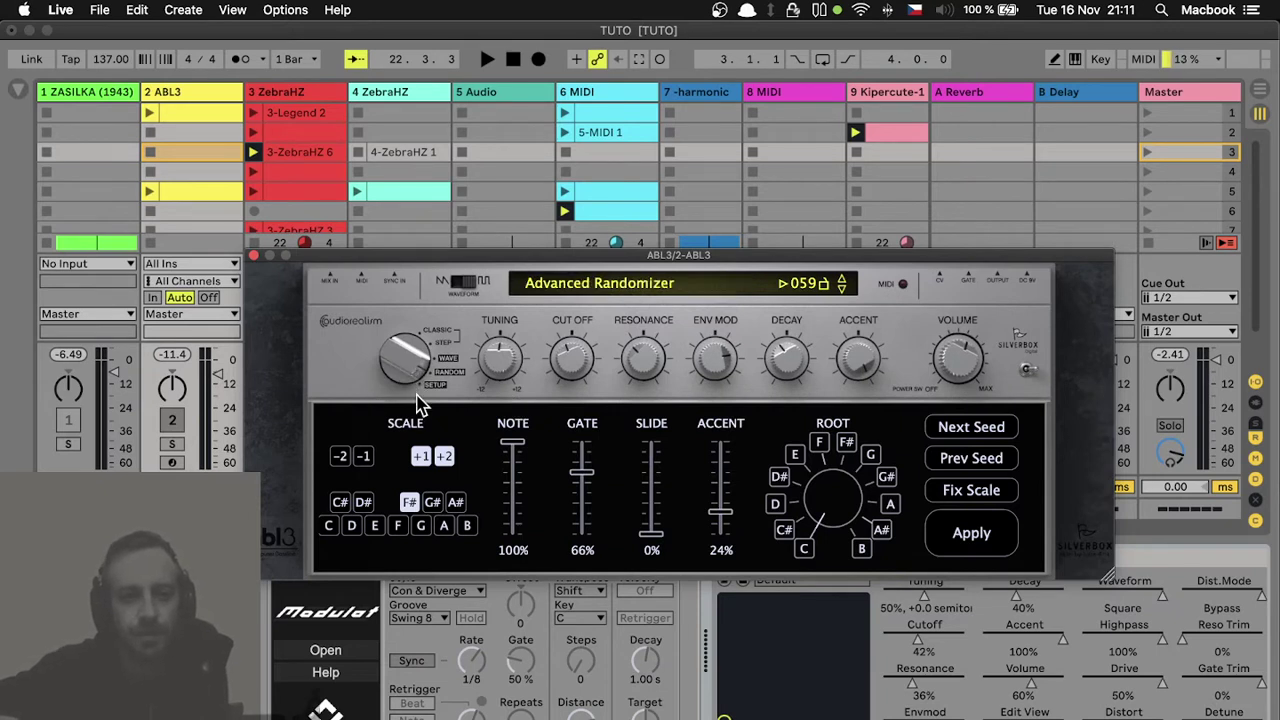
pyautogui.moveTo(420, 410)
pyautogui.mouseDown()
pyautogui.moveTo(427, 435)
pyautogui.moveTo(415, 395)
pyautogui.mouseUp()
# Step: Solo only the 2 ABL3 track in place of 3 ZebraHZ and start playback
pyautogui.moveTo(540, 262); pyautogui.dragTo(766, 258)
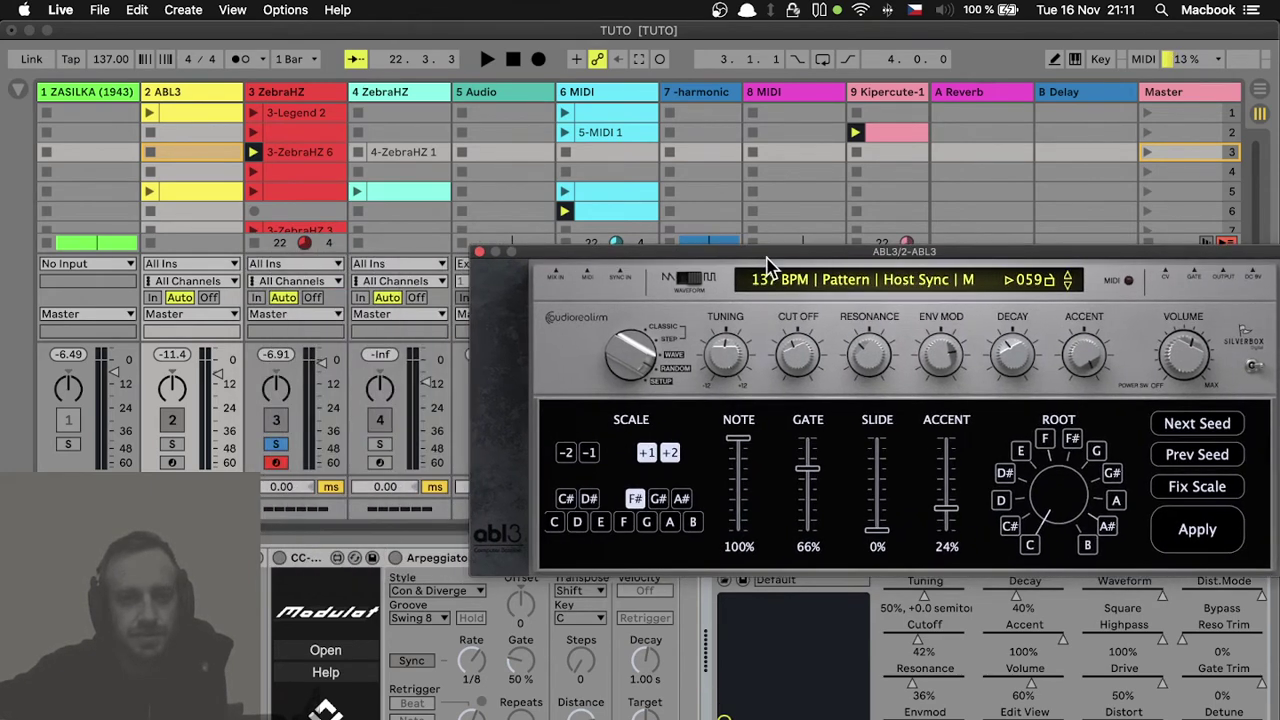
pyautogui.click(278, 450)
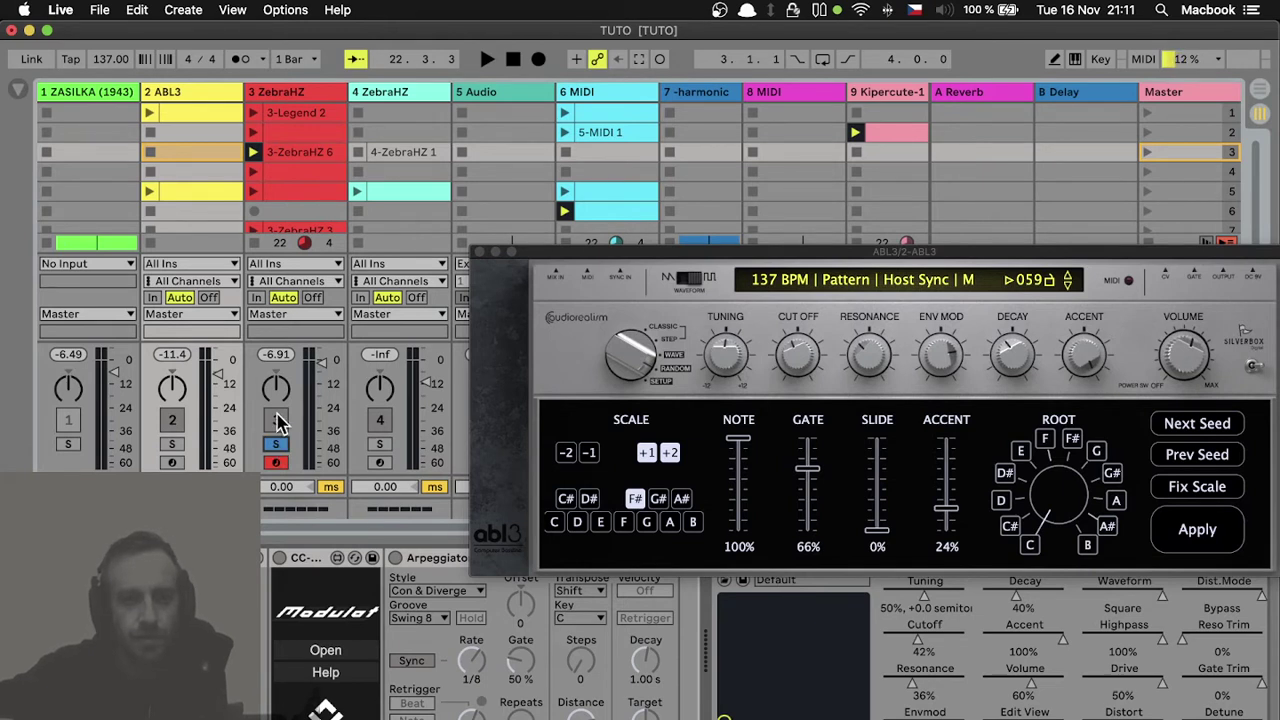
pyautogui.click(174, 444)
pyautogui.press('space')
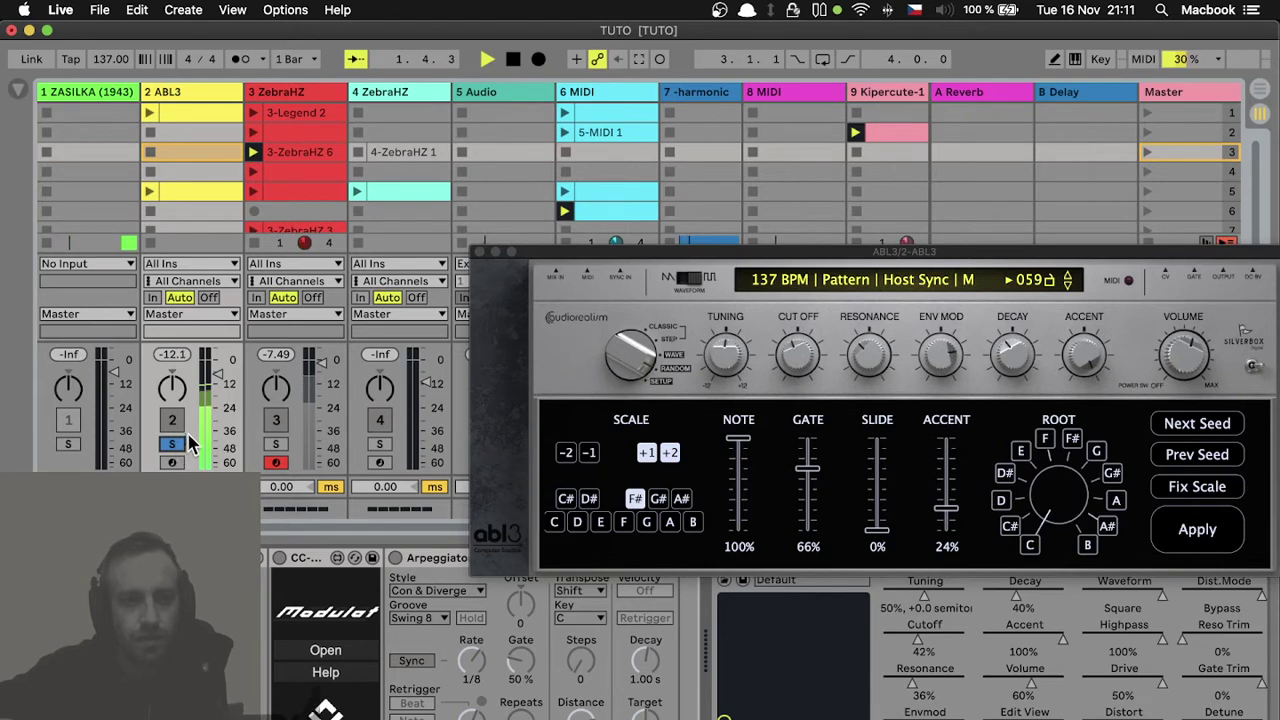
# Step: Raise the 2 ABL3 track volume and set the ABL3 filter cutoff to 82%
pyautogui.moveTo(219, 376); pyautogui.dragTo(224, 368)
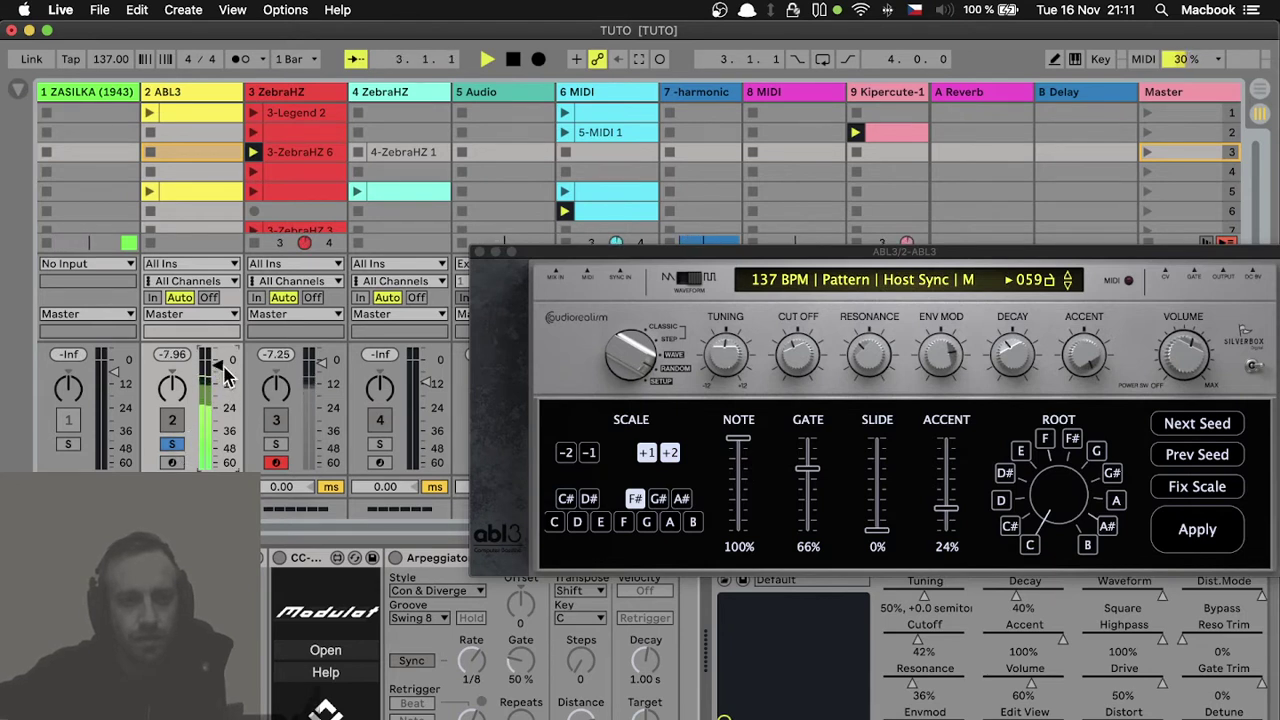
pyautogui.click(795, 358)
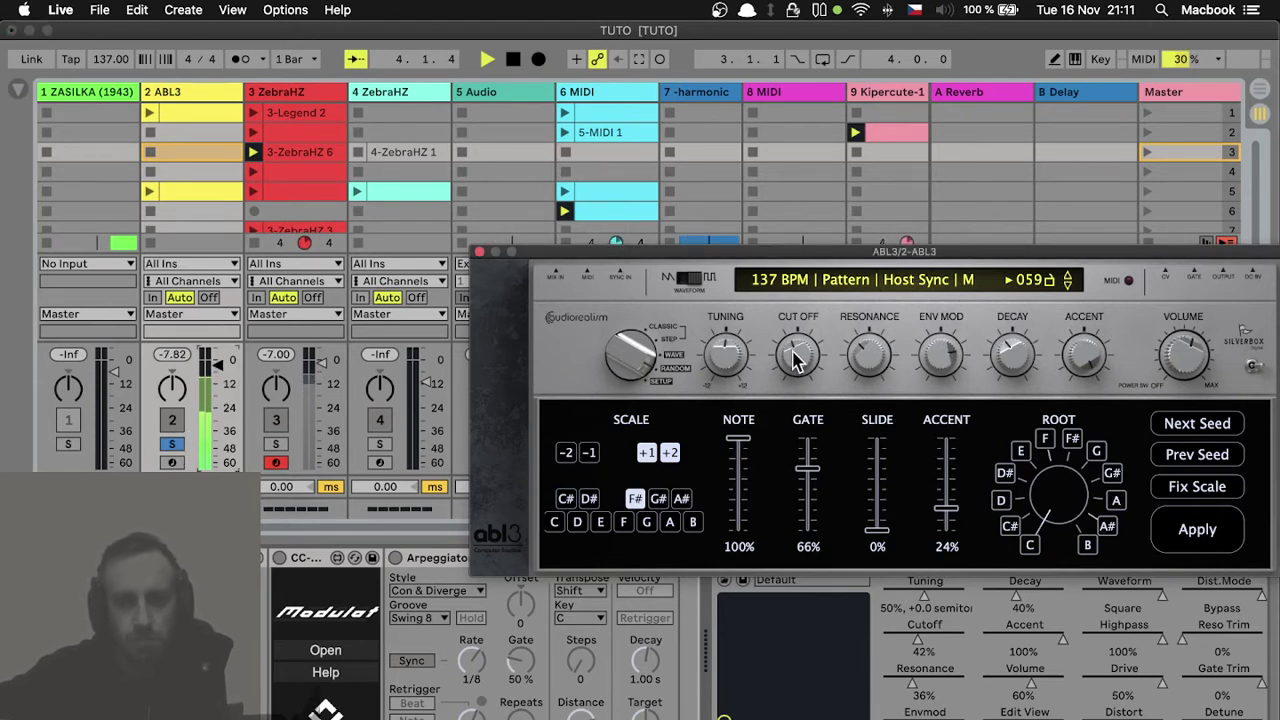
pyautogui.moveTo(795, 358); pyautogui.dragTo(795, 273)
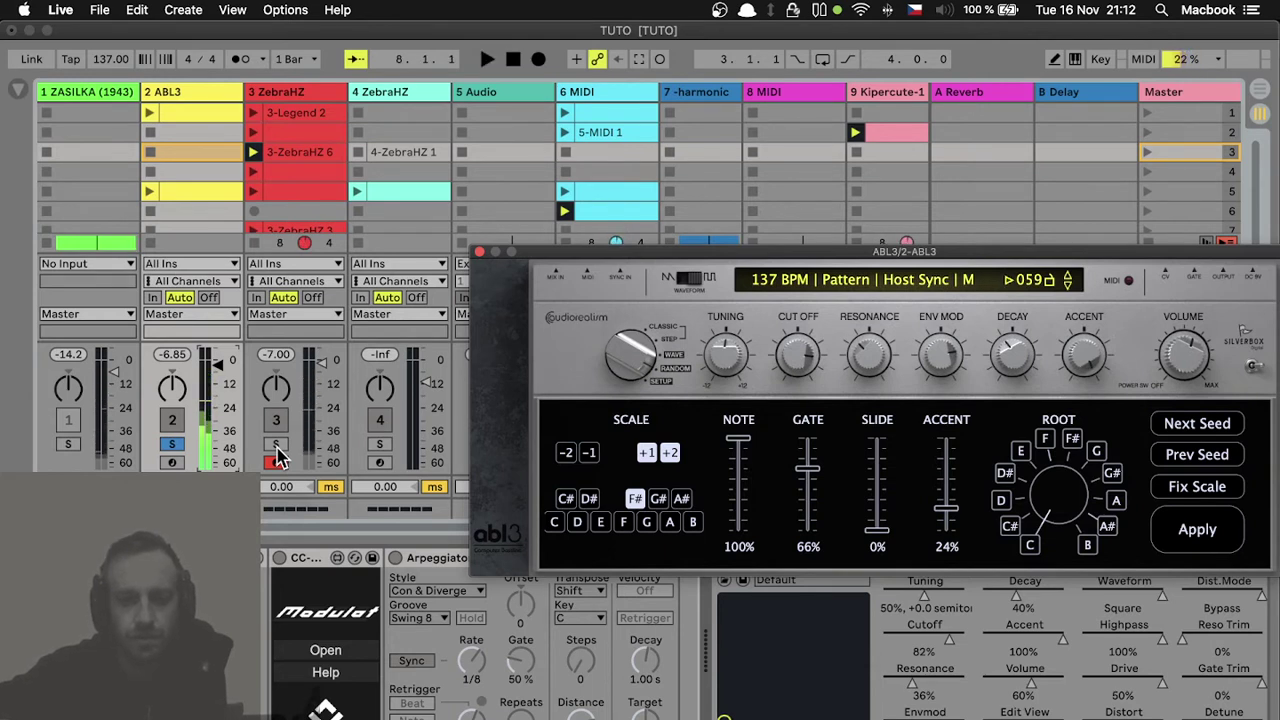
# Step: Solo 3 ZebraHZ and 9 Kipercute-1 together with 2 ABL3, and arm the Kipercute-1 track
pyautogui.click(276, 445)
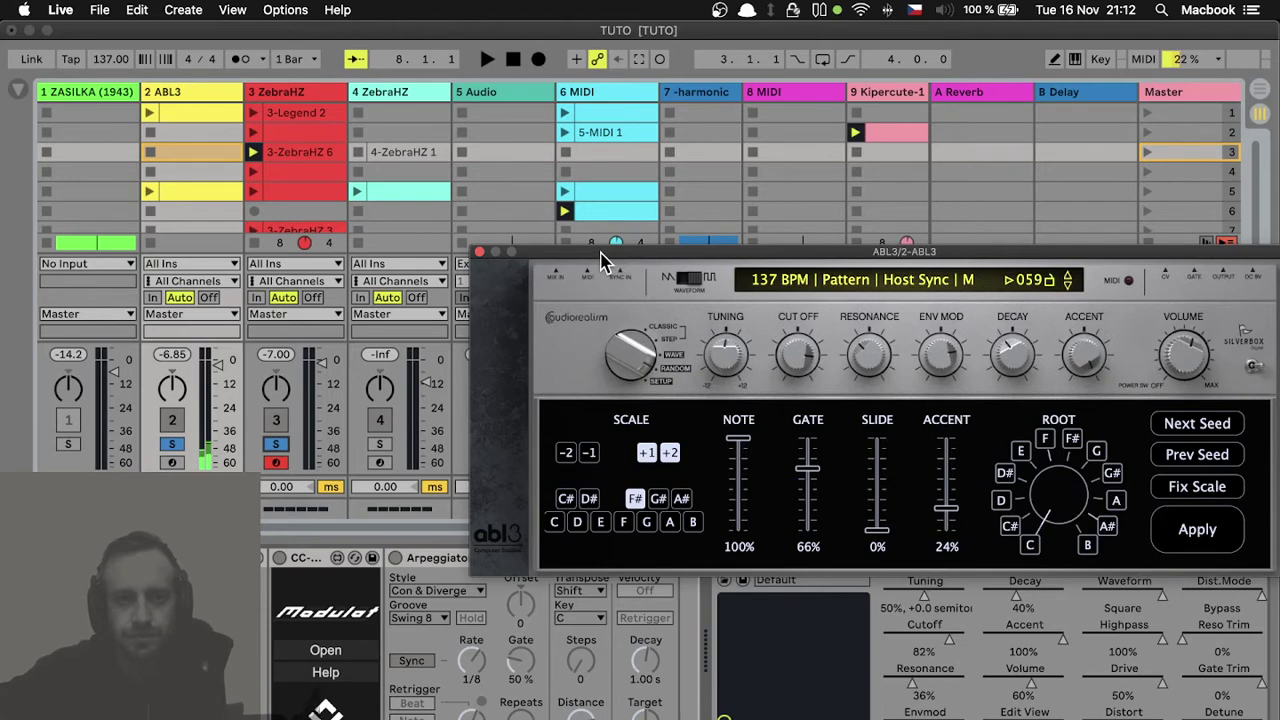
pyautogui.moveTo(600, 262); pyautogui.dragTo(370, 14)
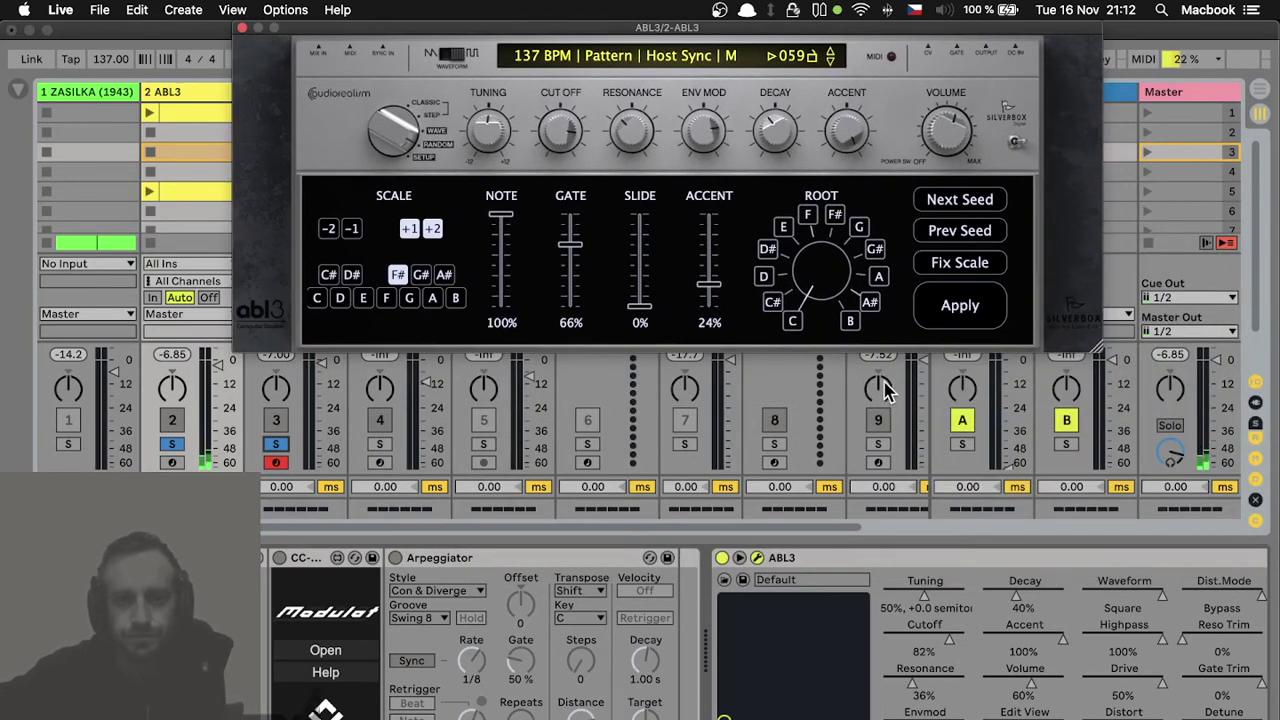
pyautogui.moveTo(900, 32); pyautogui.dragTo(595, 53)
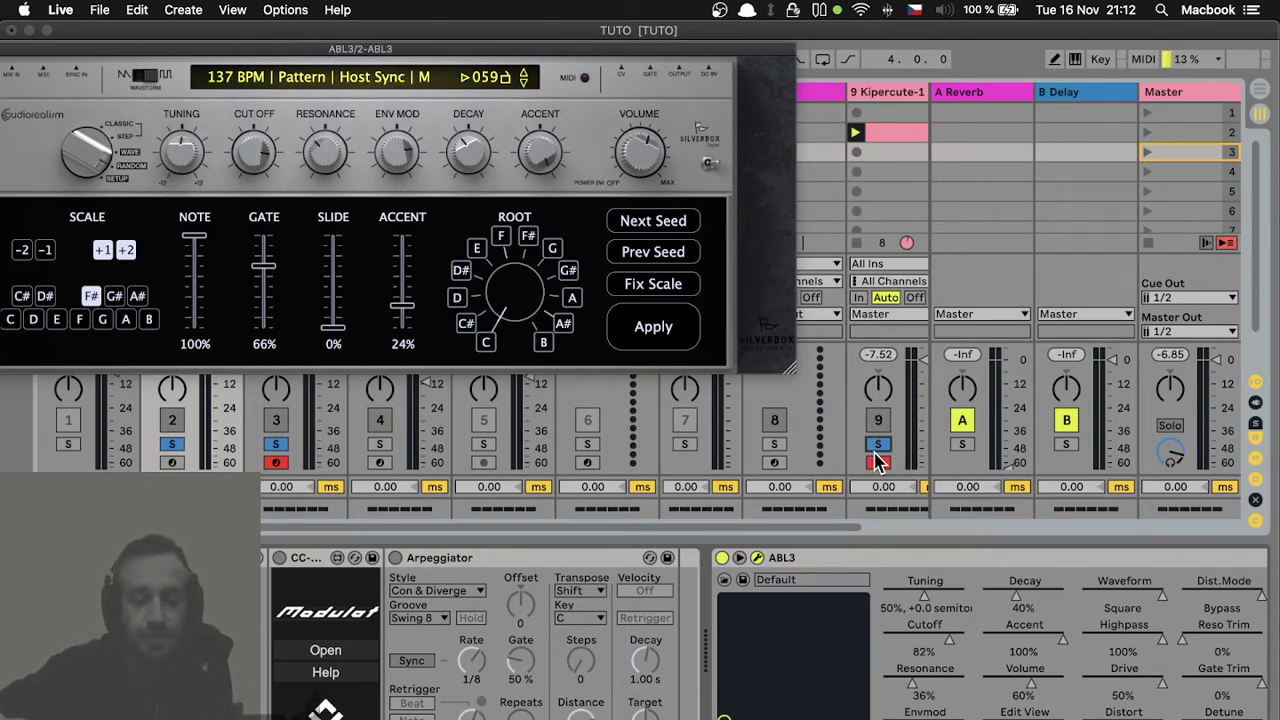
pyautogui.click(876, 460)
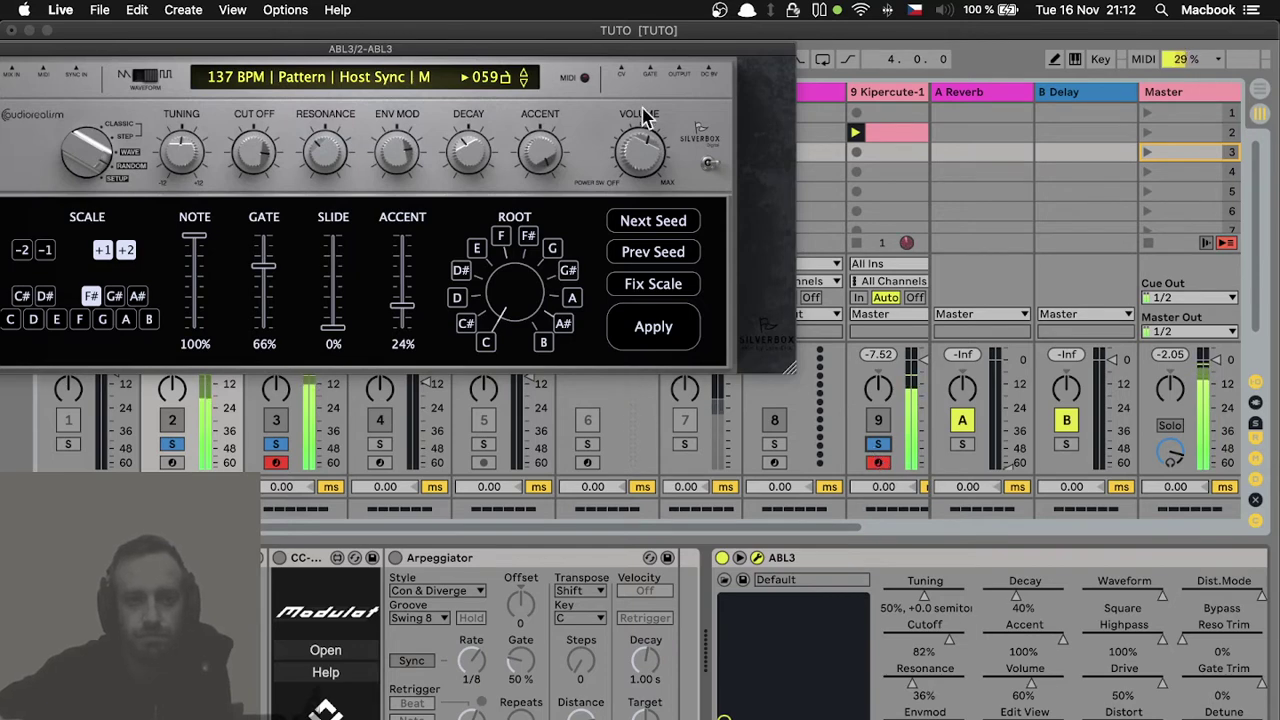
# Step: Lower the ABL3 filter cutoff and set its resonance to 31% while the soloed tracks play
pyautogui.moveTo(584, 52); pyautogui.dragTo(1108, 352)
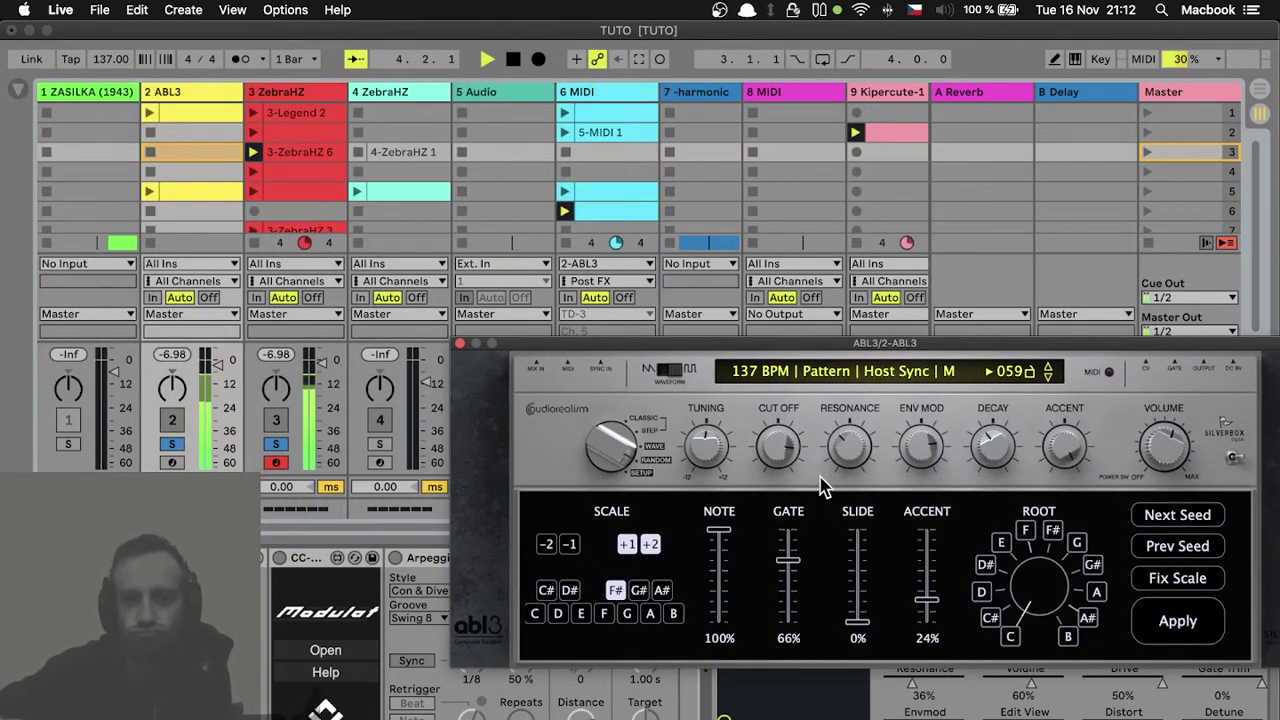
pyautogui.moveTo(800, 445); pyautogui.dragTo(776, 545)
pyautogui.moveTo(855, 458); pyautogui.dragTo(848, 470)
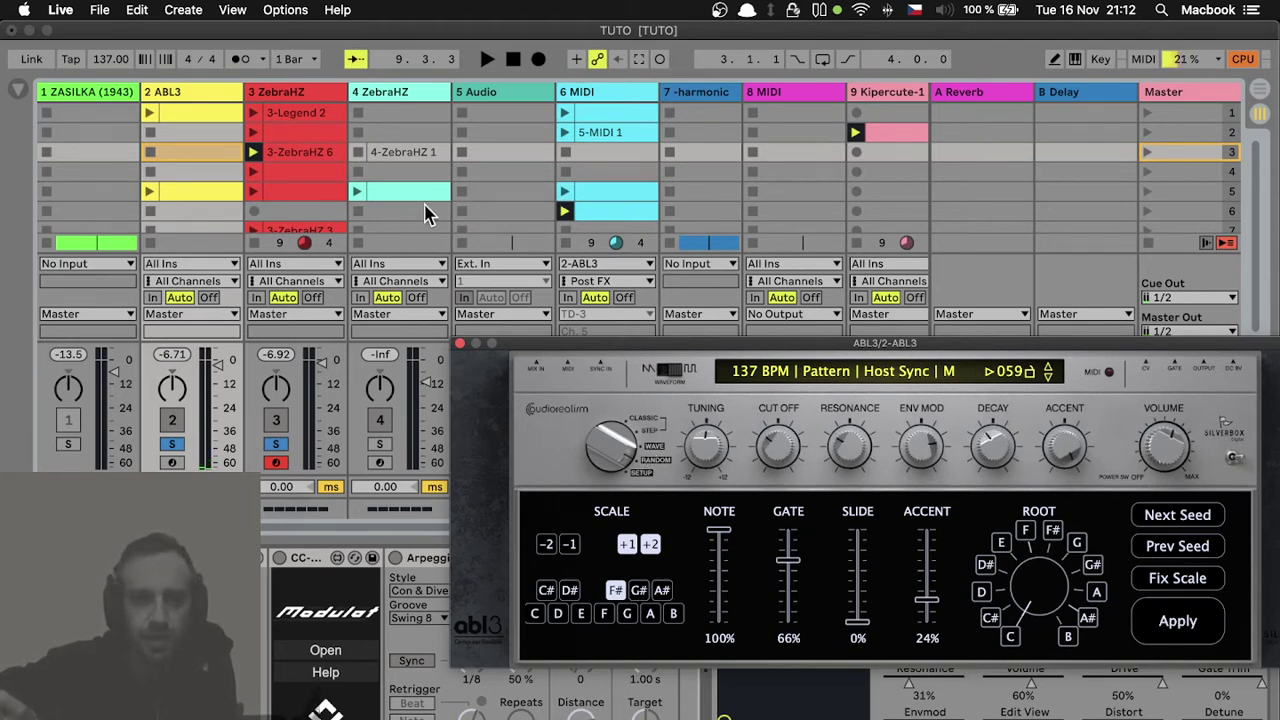
# Step: Open the 4 ZebraHZ track's scene 5 clip in the note editor and hide the mixer's input/output section
pyautogui.click(422, 195)
pyautogui.press('super+alt+i')
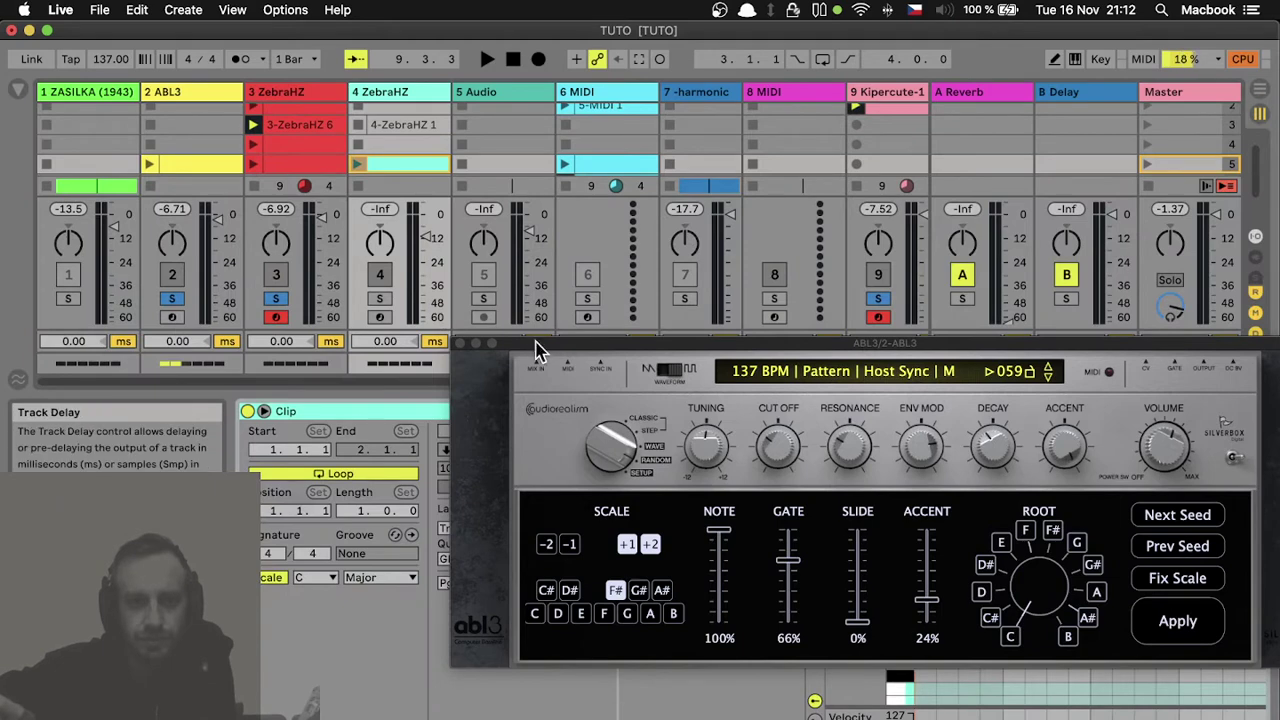
pyautogui.moveTo(537, 346); pyautogui.dragTo(215, 42)
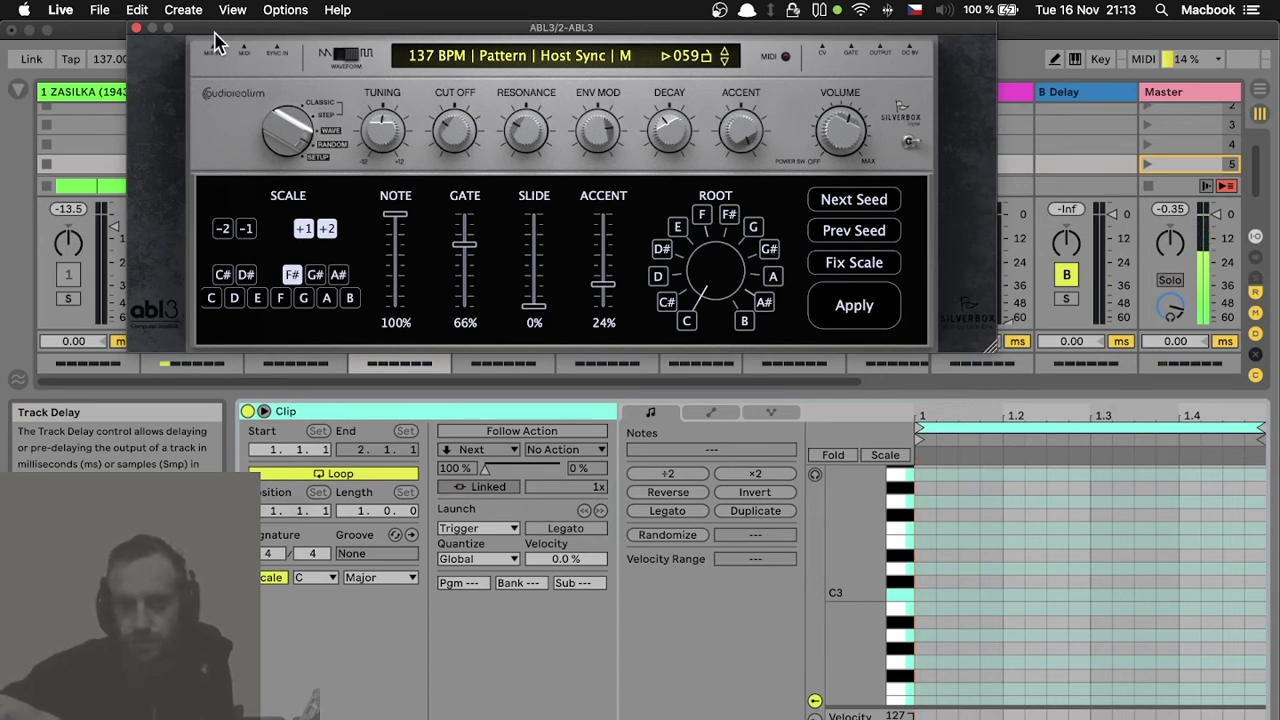
pyautogui.click(855, 548)
pyautogui.moveTo(855, 548)
pyautogui.mouseDown()
pyautogui.moveTo(857, 610)
pyautogui.moveTo(858, 490)
pyautogui.moveTo(858, 549)
pyautogui.mouseUp()
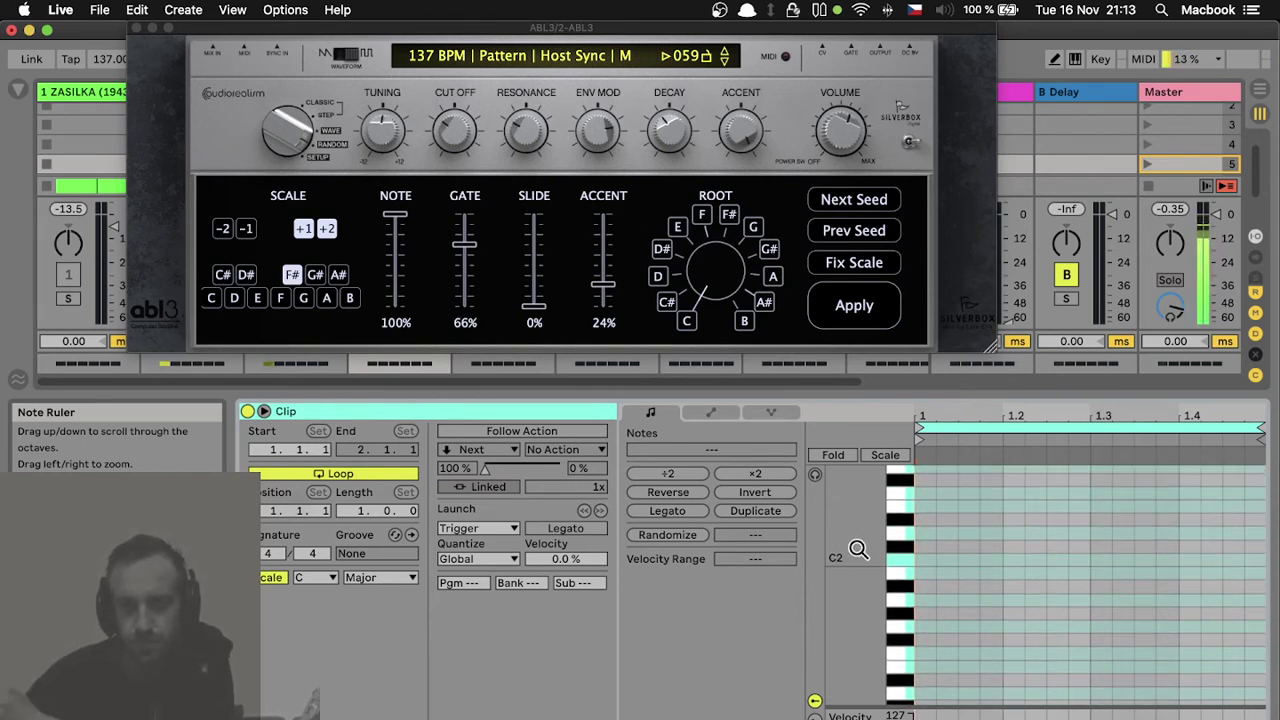
pyautogui.moveTo(723, 28); pyautogui.dragTo(226, 327)
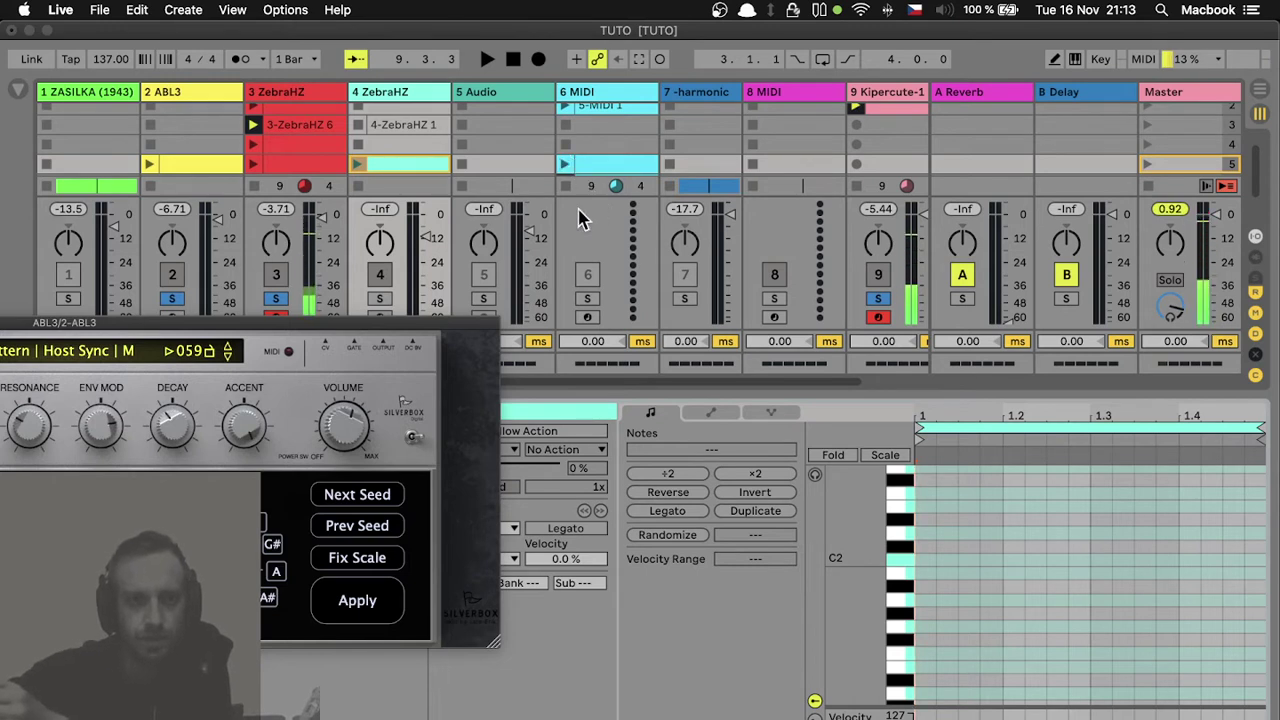
# Step: Solo and arm the 4 ZebraHZ track with its scene 5 clip selected for playing notes
pyautogui.click(381, 301)
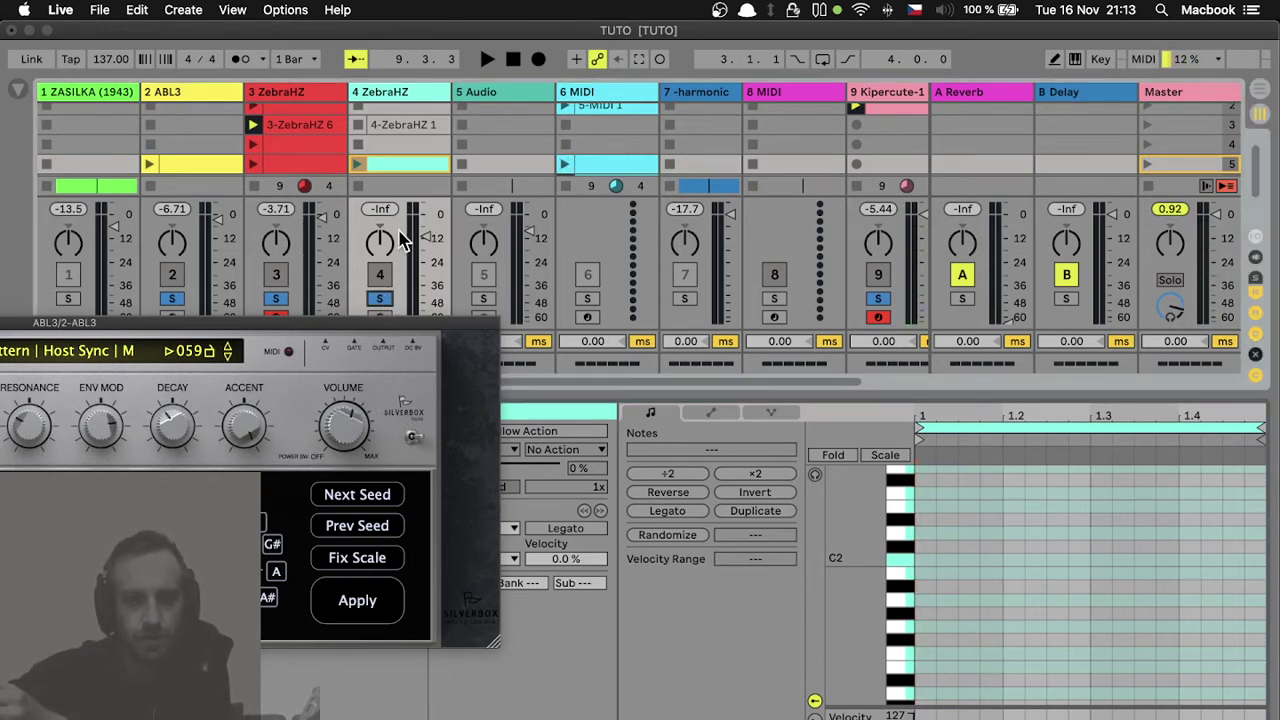
pyautogui.click(395, 163)
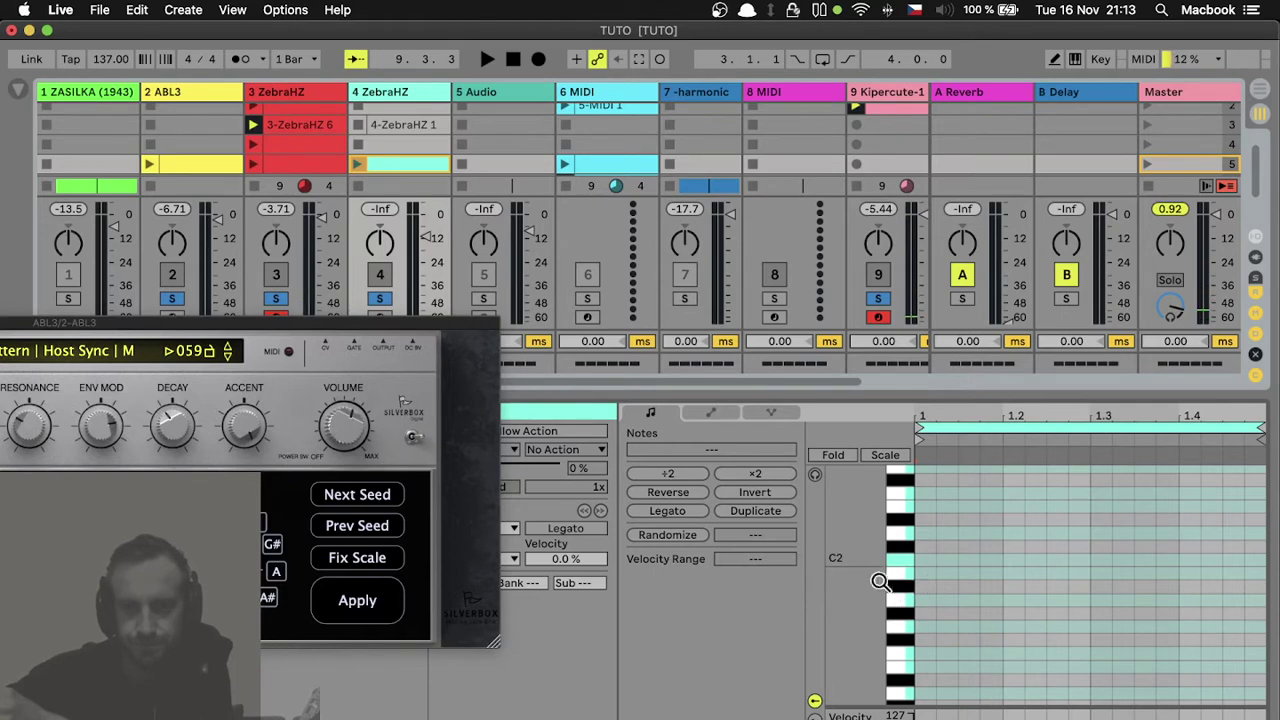
pyautogui.moveTo(879, 581); pyautogui.dragTo(862, 584)
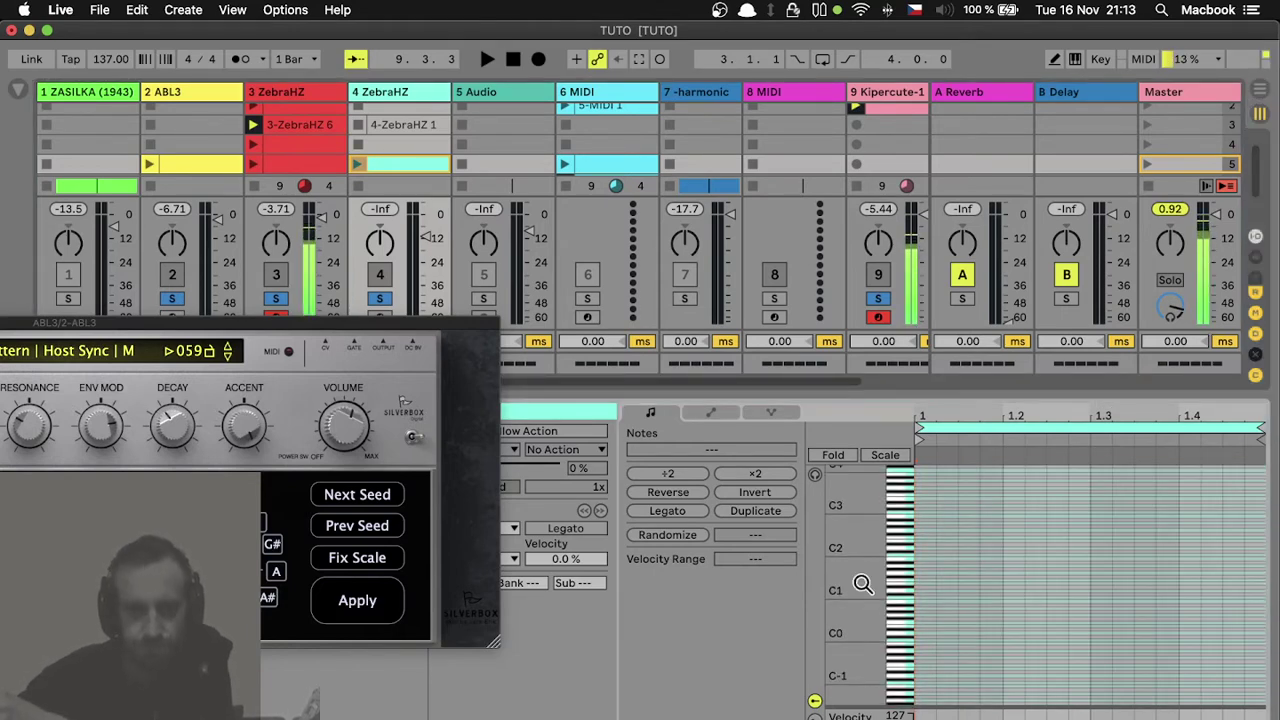
pyautogui.scroll(5, 862, 584)
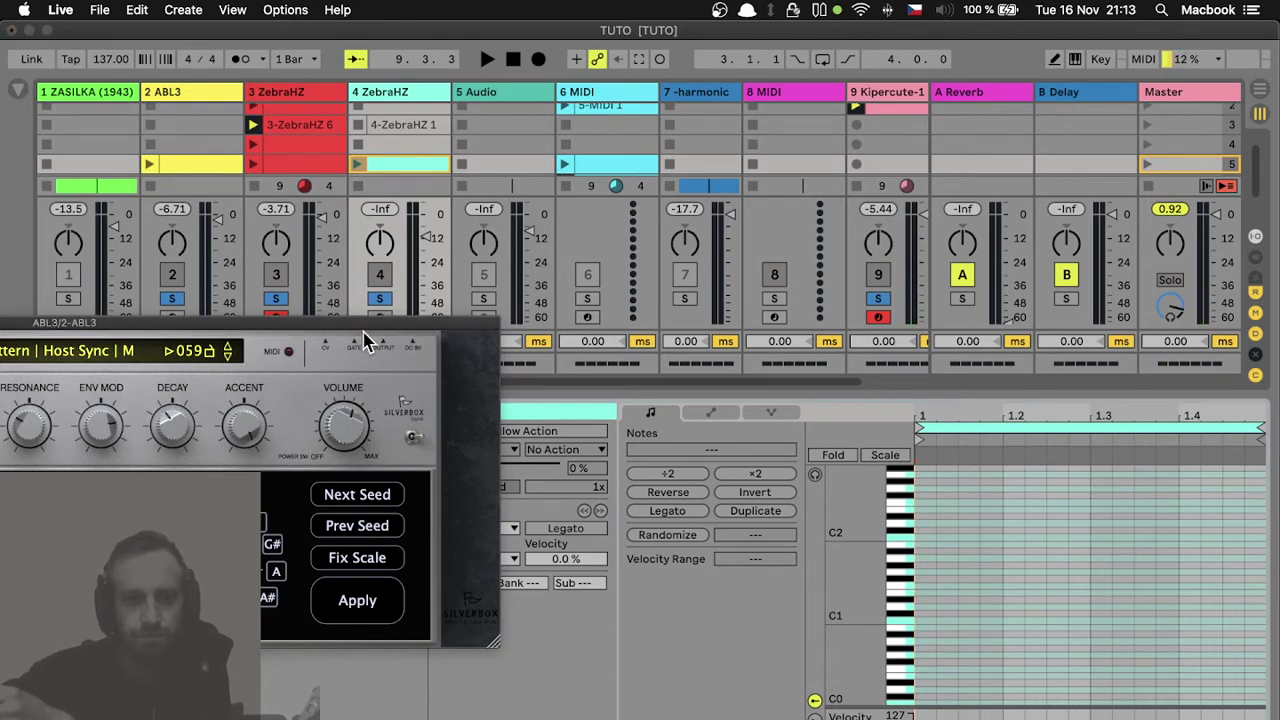
pyautogui.moveTo(365, 340); pyautogui.dragTo(325, 418)
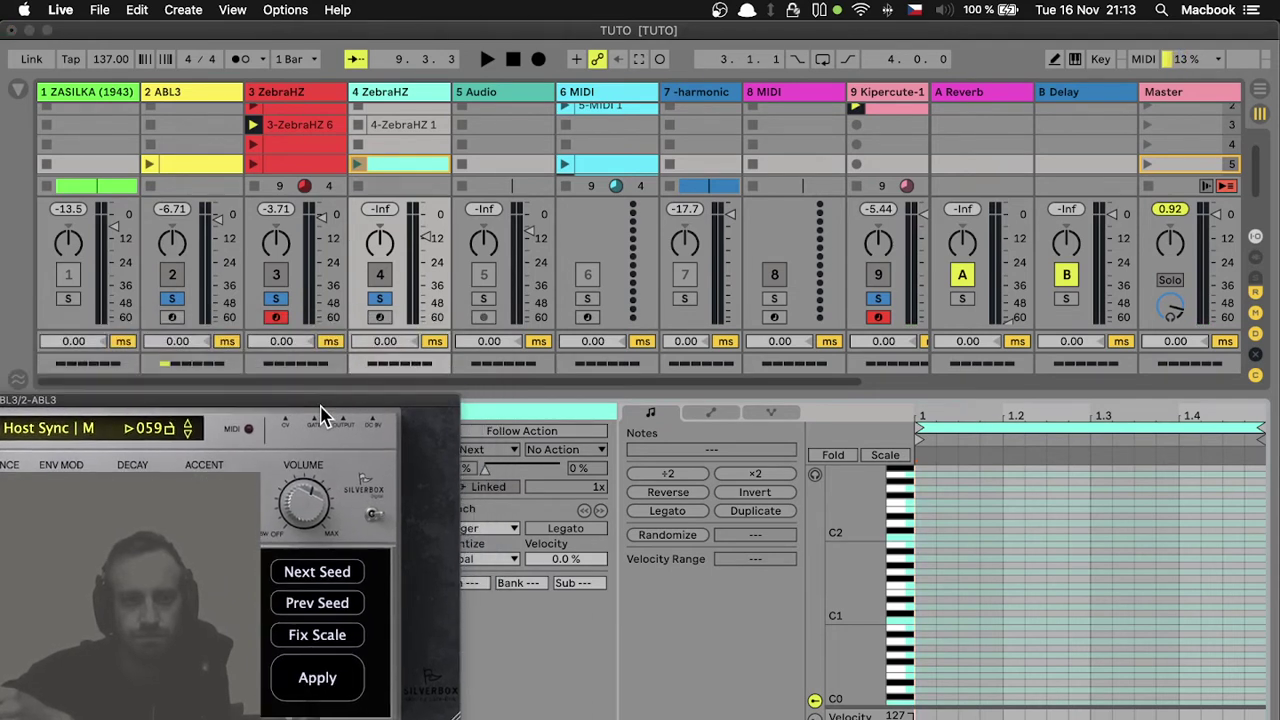
pyautogui.click(379, 318)
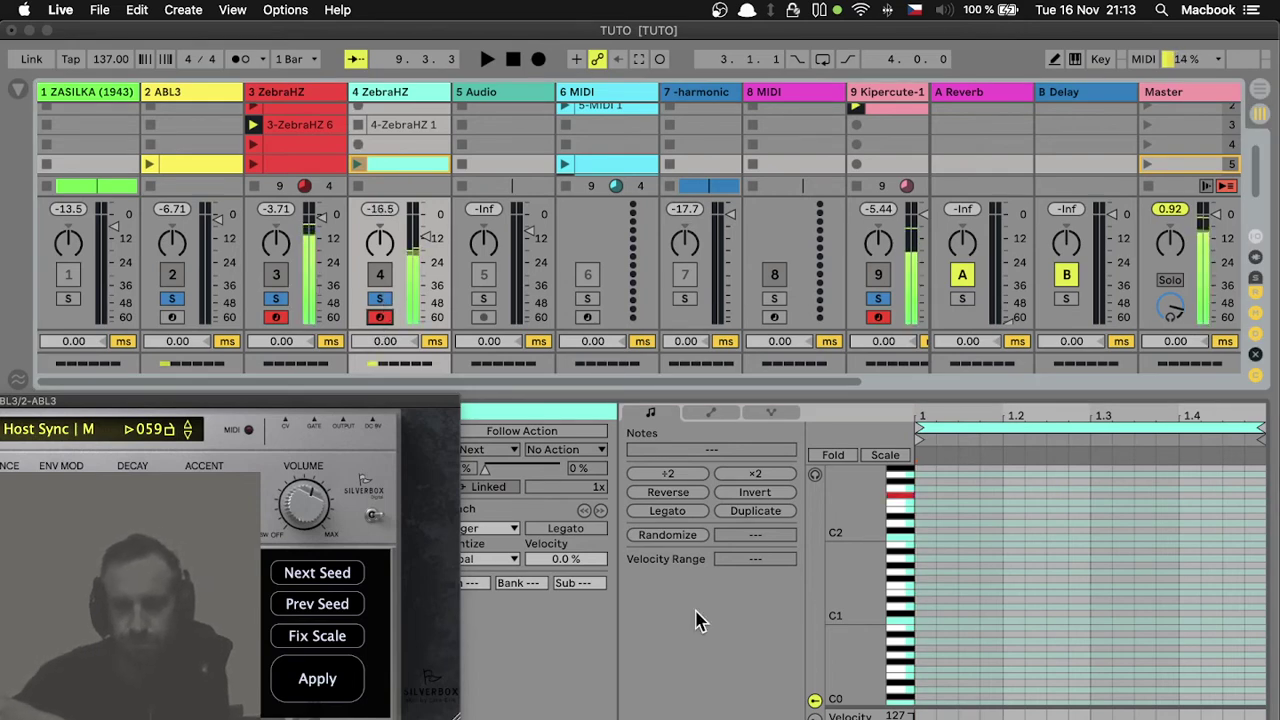
pyautogui.scroll(5, 843, 571)
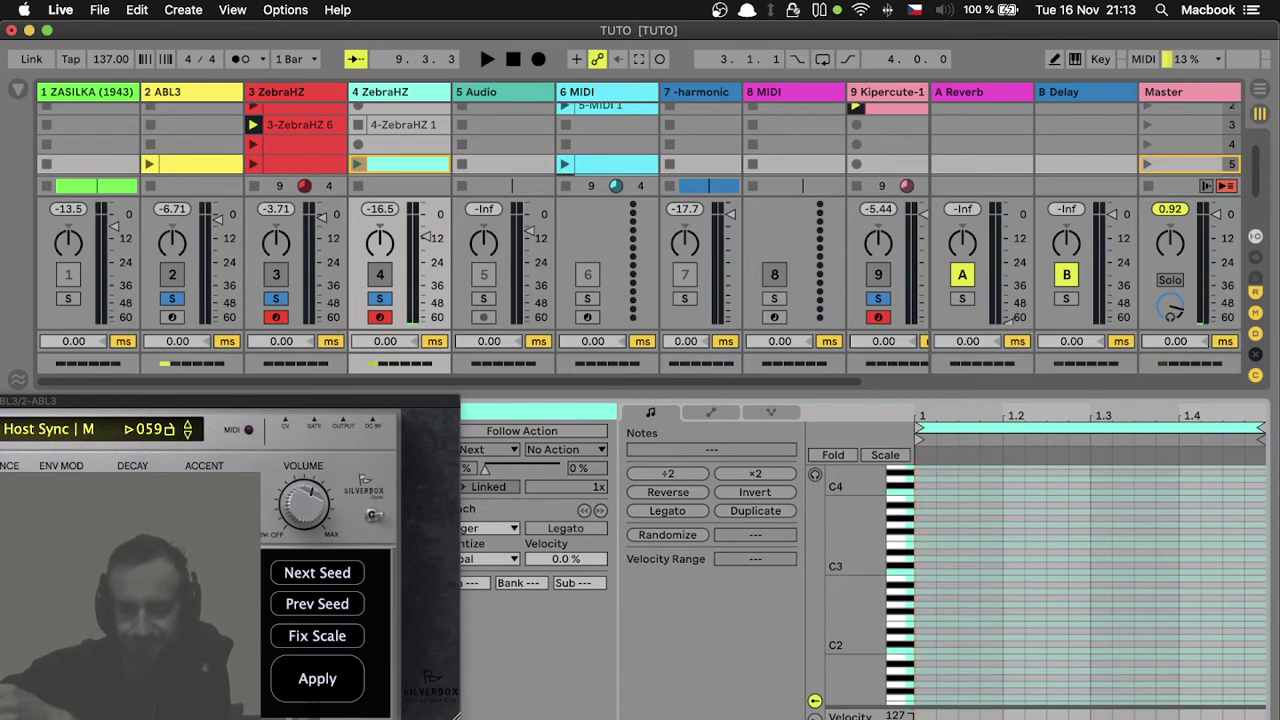
# Step: Bring the ABL3 window into view, set its random scale to C# in place of F#, and apply it to the pattern
pyautogui.moveTo(850, 560); pyautogui.dragTo(870, 560)
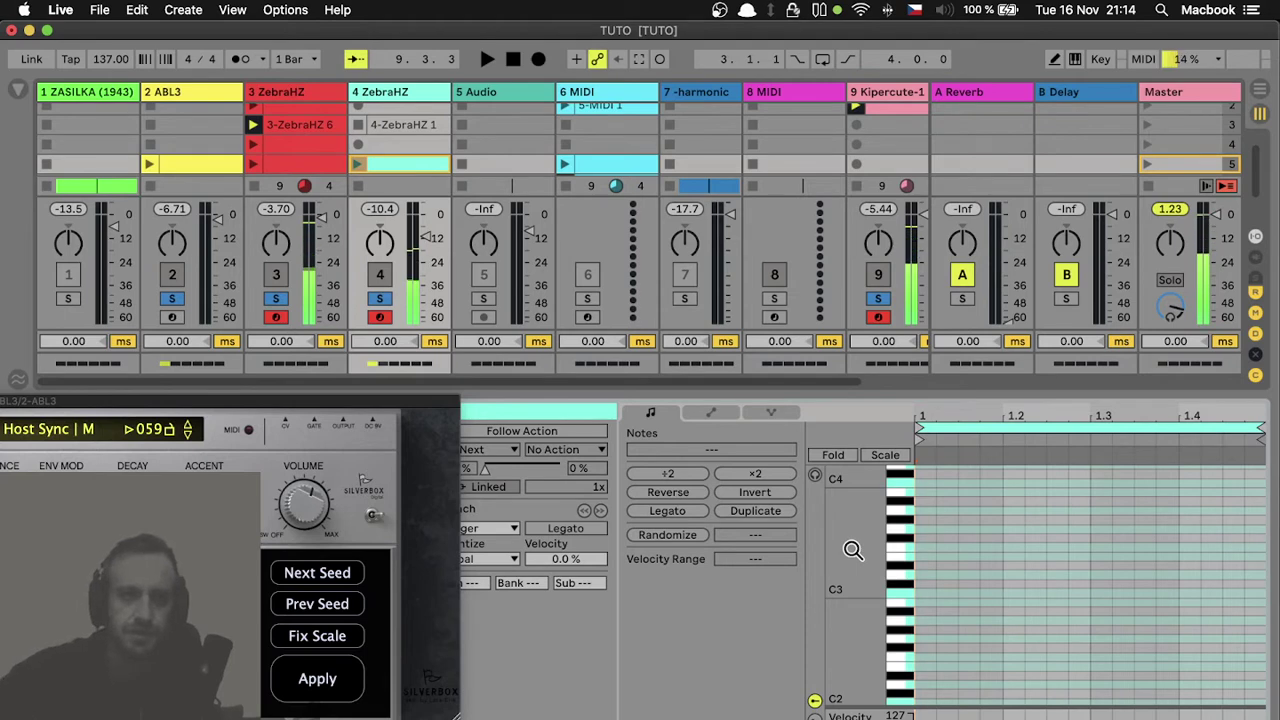
pyautogui.click(200, 105)
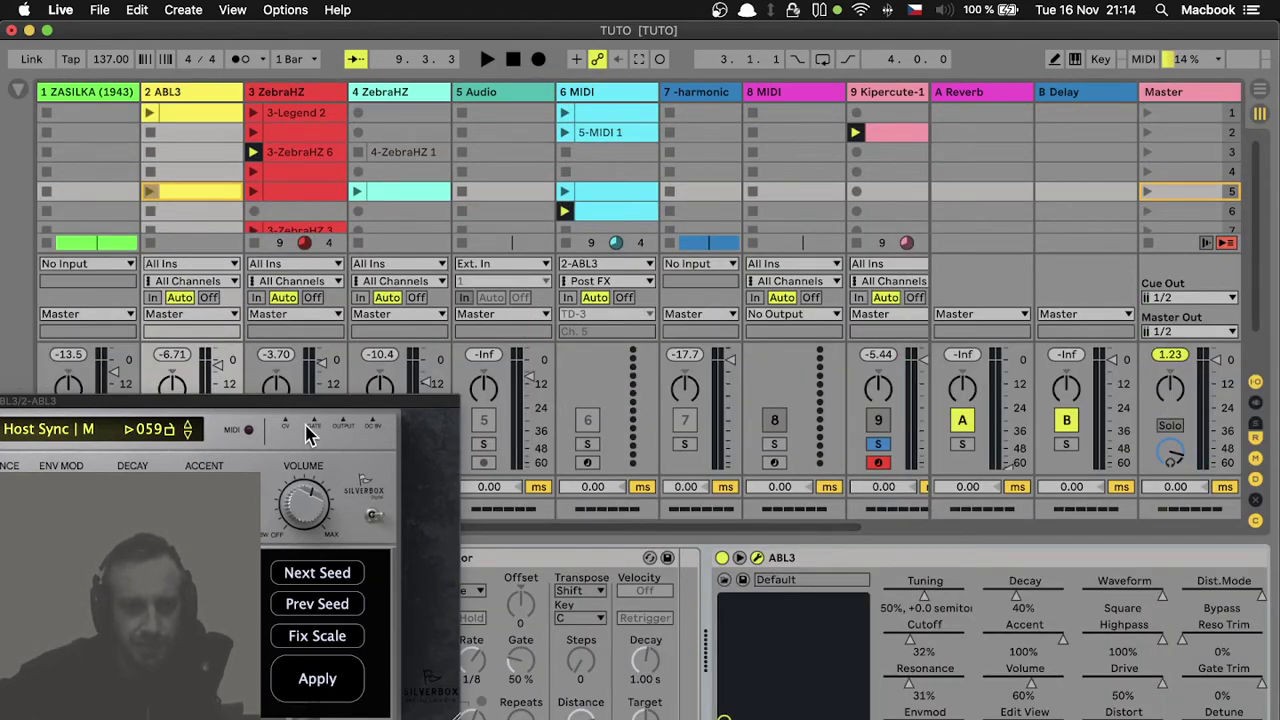
pyautogui.moveTo(262, 404); pyautogui.dragTo(909, 316)
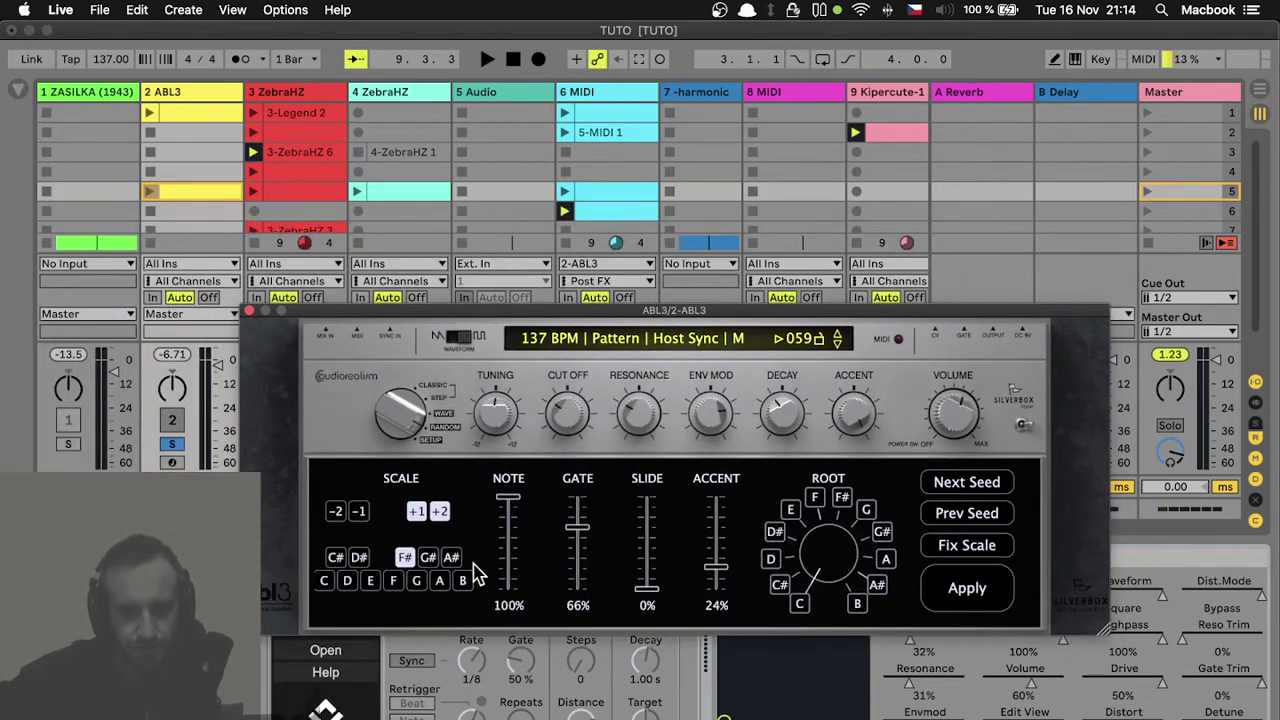
pyautogui.click(338, 558)
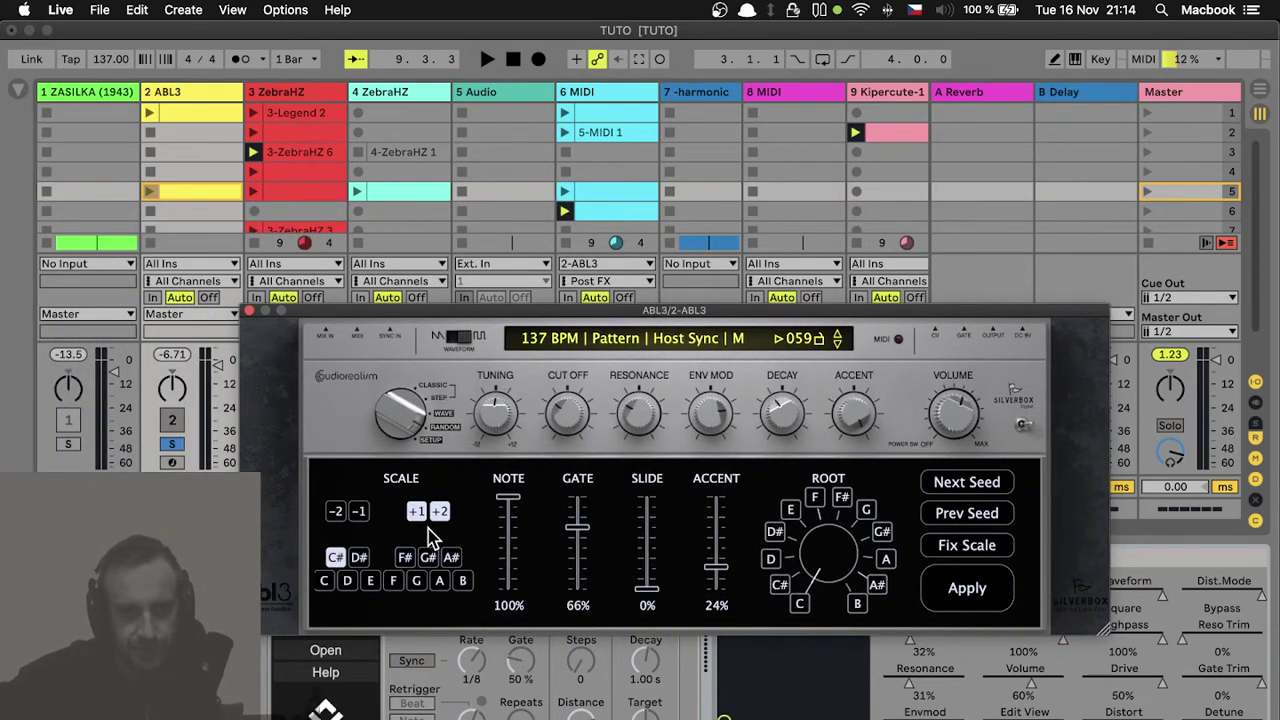
pyautogui.click(438, 511)
pyautogui.click(976, 603)
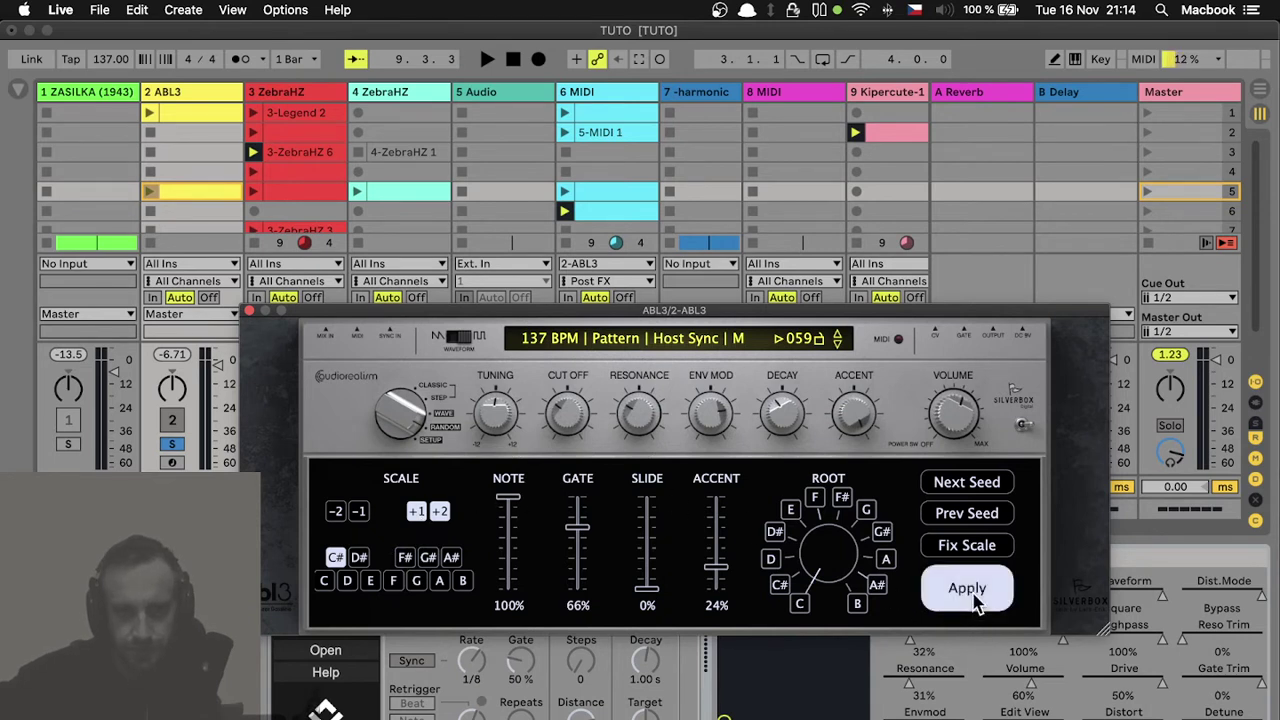
# Step: Display the ABL3 pattern in its step view to check the pitch row, and move its window clear of the mixer
pyautogui.click(407, 425)
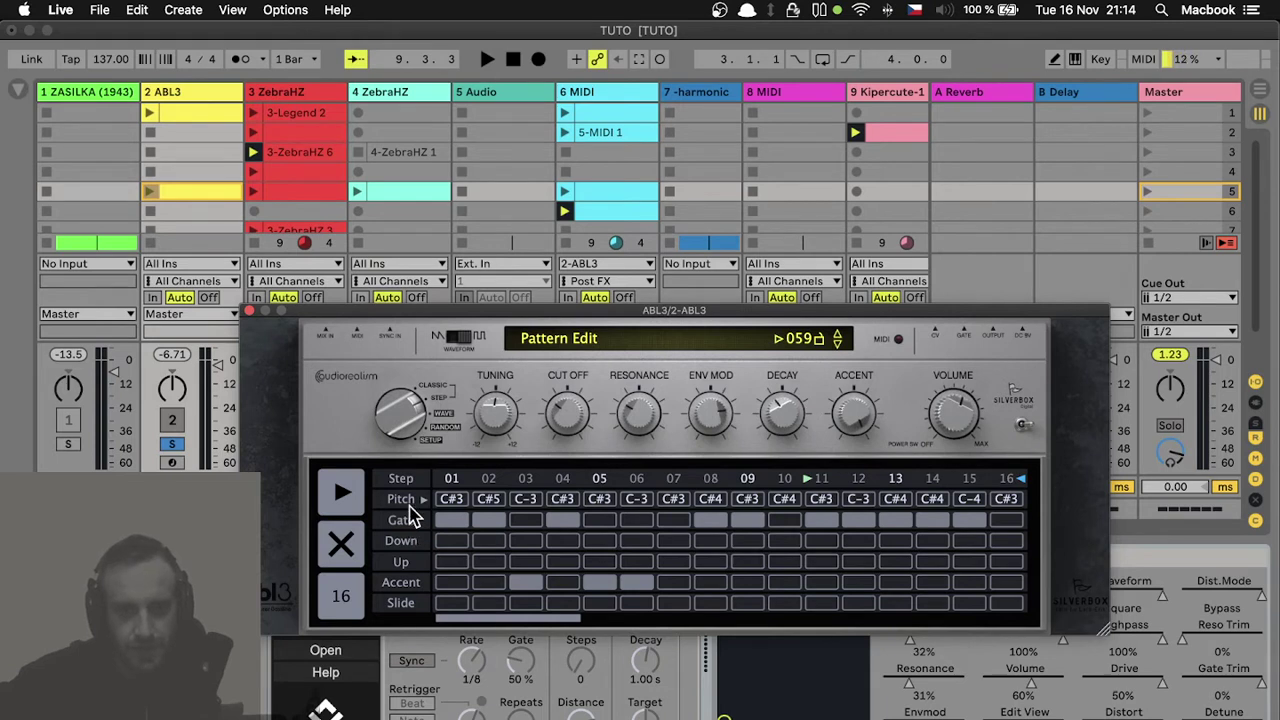
pyautogui.rightClick(409, 509)
pyautogui.click(409, 508)
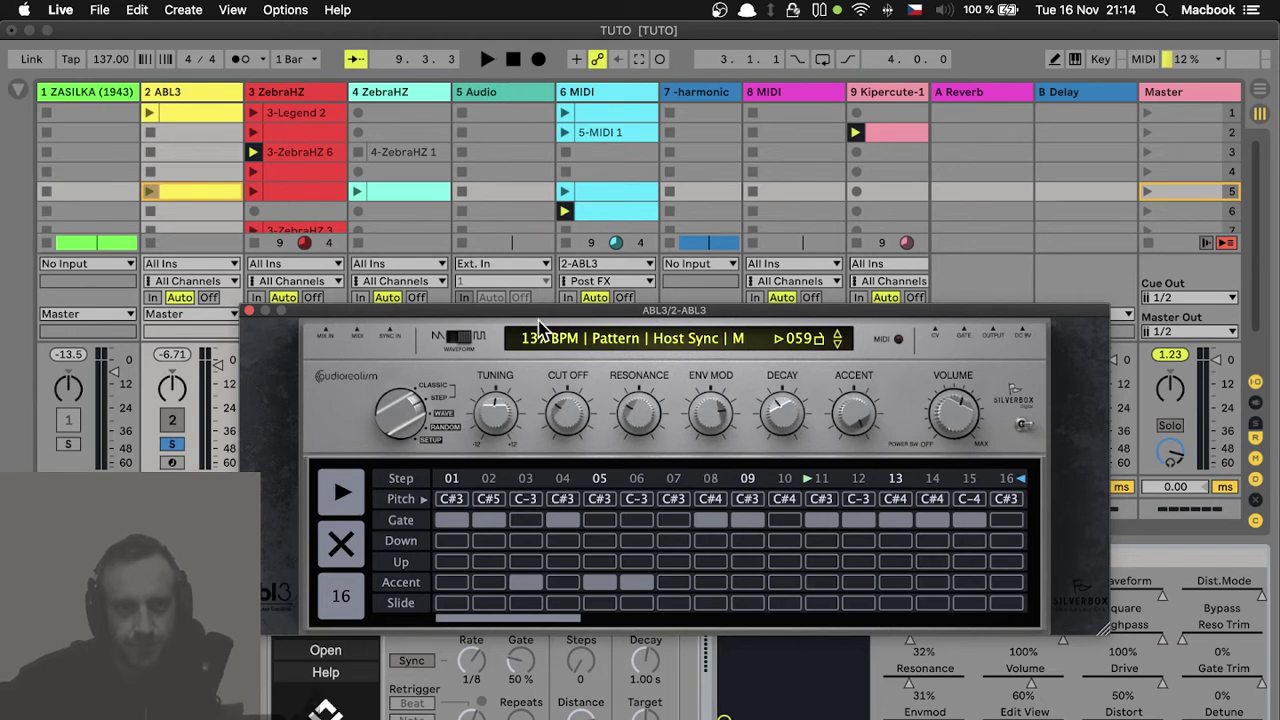
pyautogui.moveTo(640, 318); pyautogui.dragTo(907, 554)
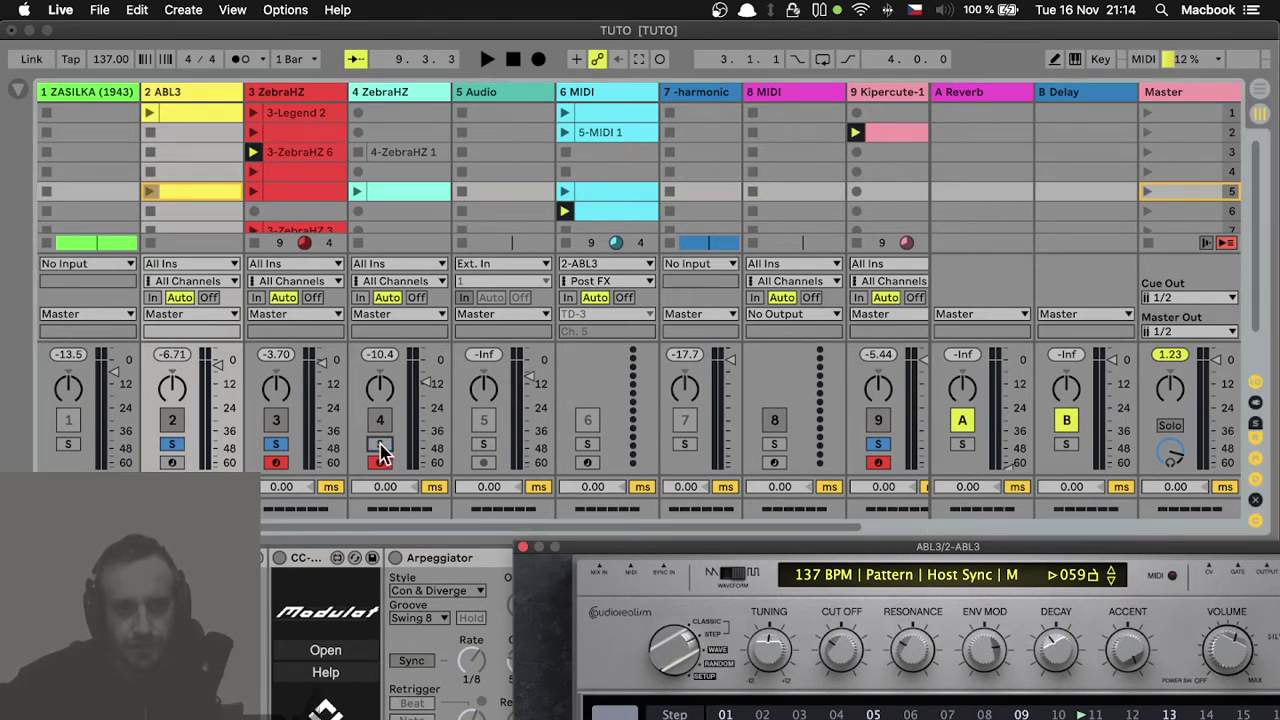
# Step: Start playback and shape the ABL3 sound with the Saw waveform, adjusted envelope modulation and resonance, and cutoff at 0%
pyautogui.press('space')
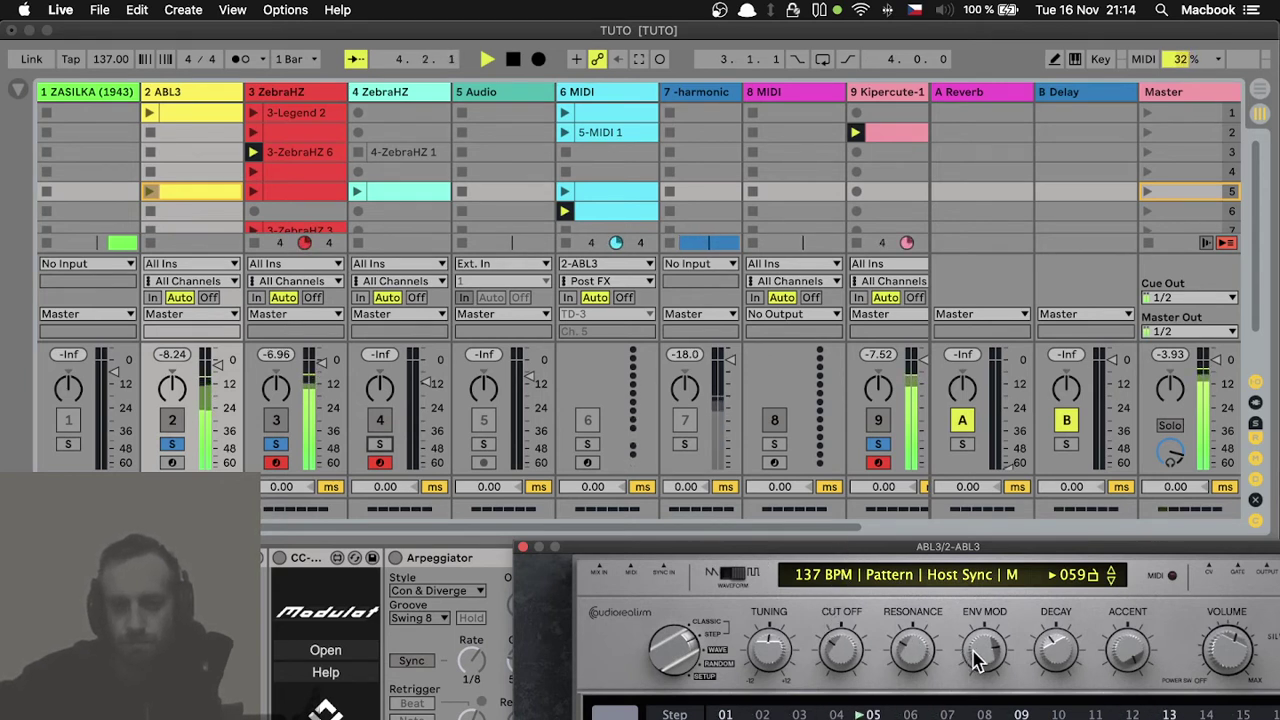
pyautogui.moveTo(978, 660); pyautogui.dragTo(995, 640)
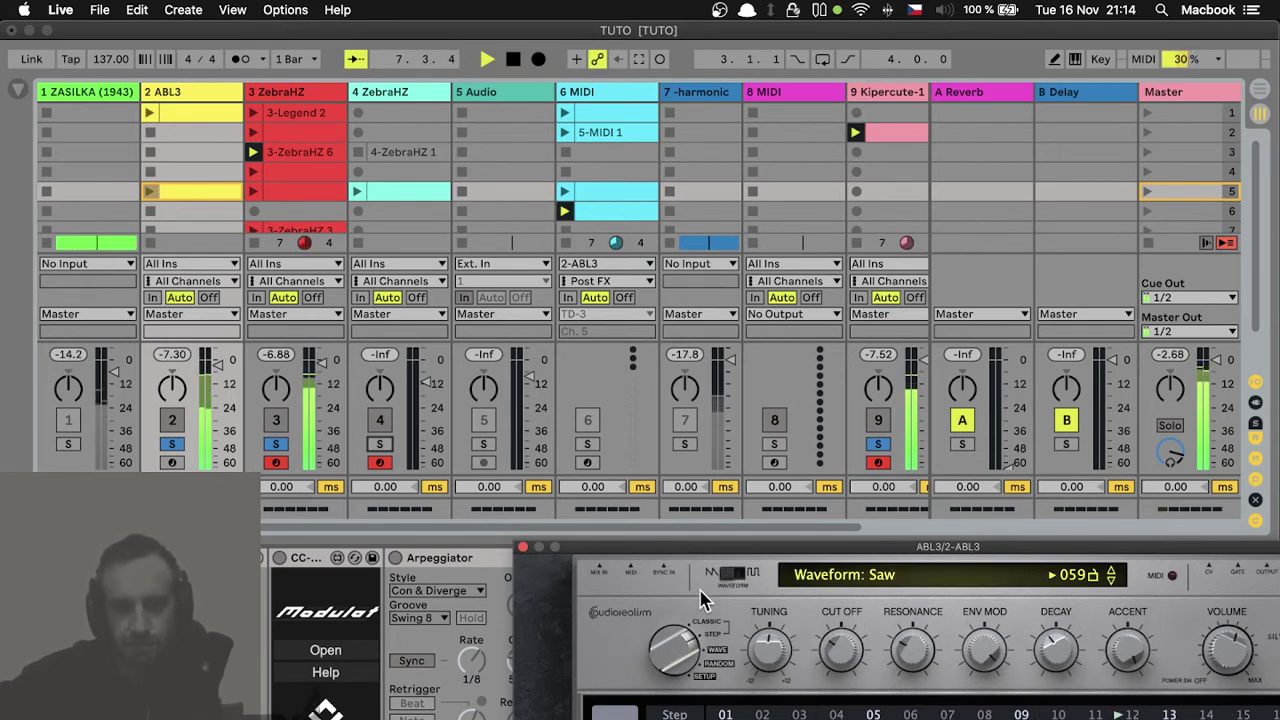
pyautogui.moveTo(915, 655); pyautogui.dragTo(902, 606)
pyautogui.moveTo(846, 652); pyautogui.dragTo(843, 718)
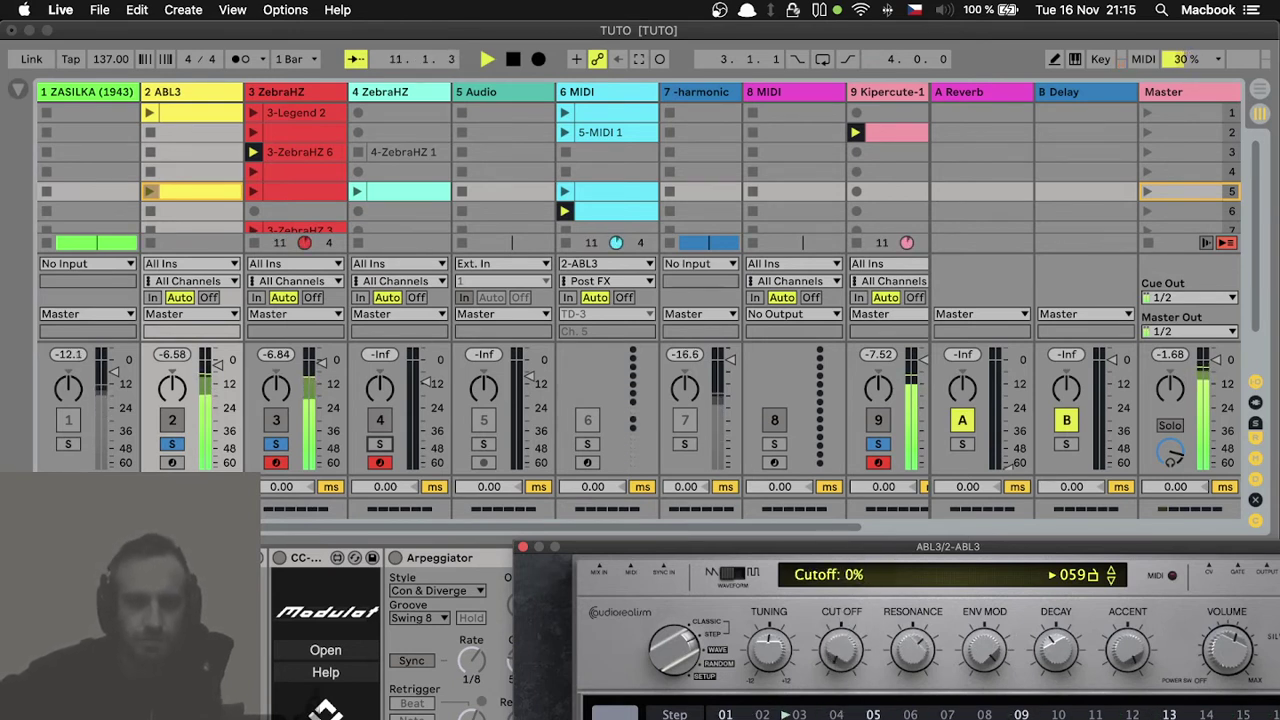
pyautogui.moveTo(622, 559); pyautogui.dragTo(438, 560)
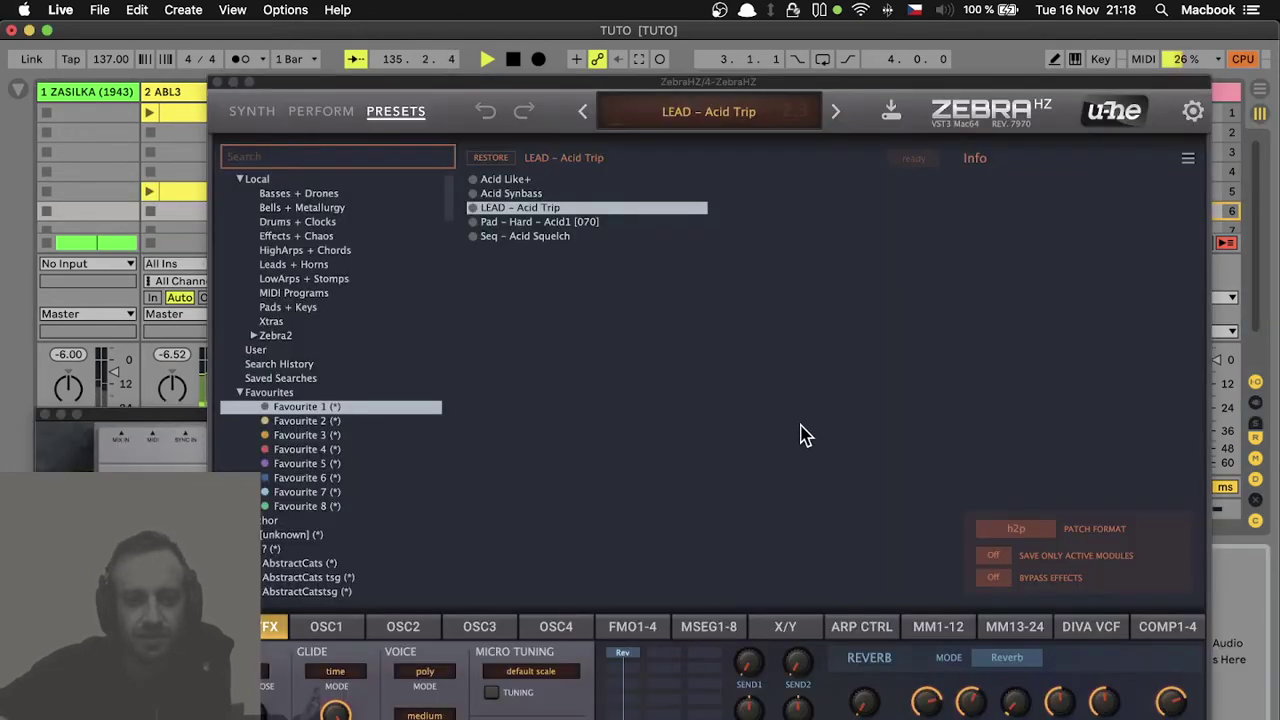
# Step: Load the Acid Synbass preset in the 4 ZebraHZ instrument and switch off the track's ARP.Emin rack
pyautogui.click(508, 193)
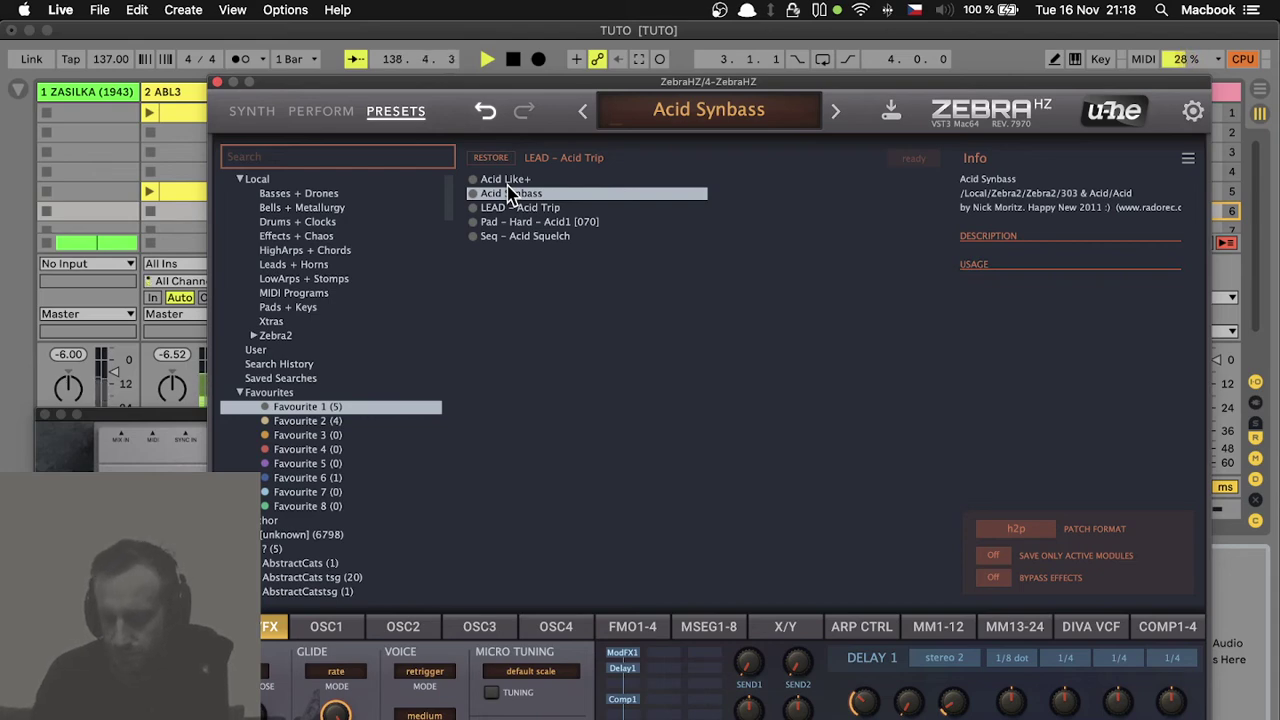
pyautogui.press('super+alt+p')
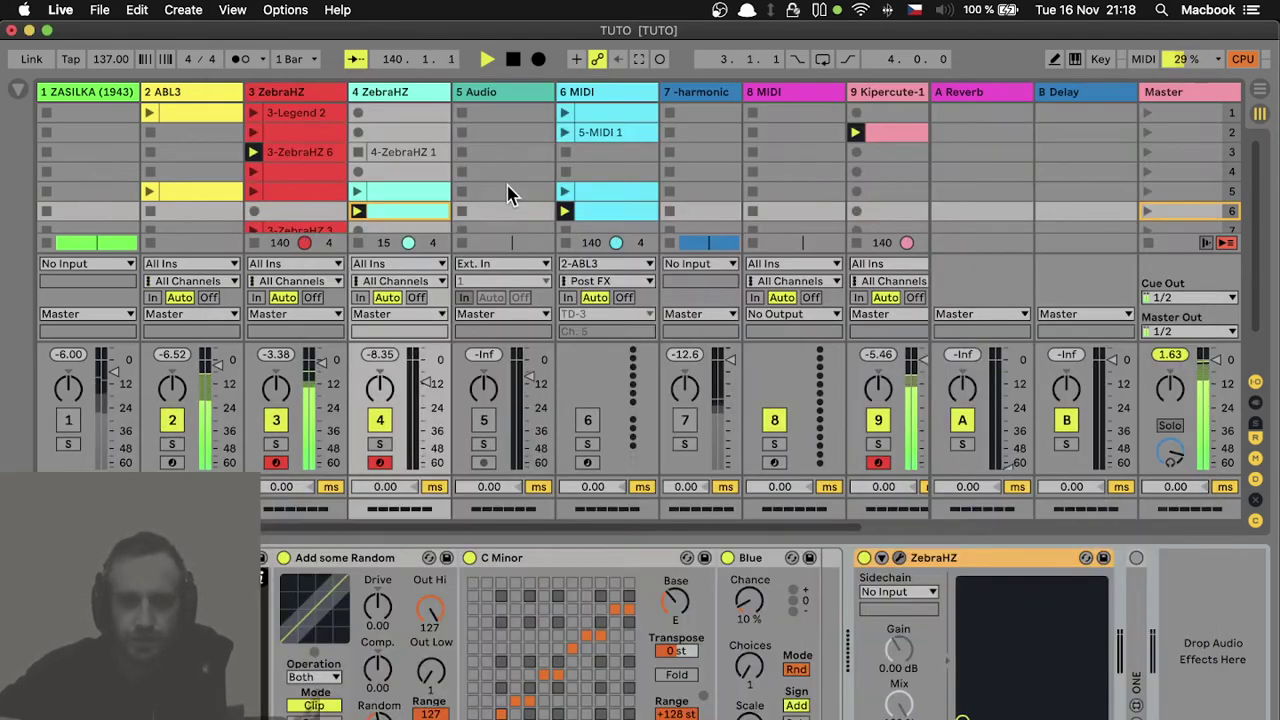
pyautogui.press('Right')
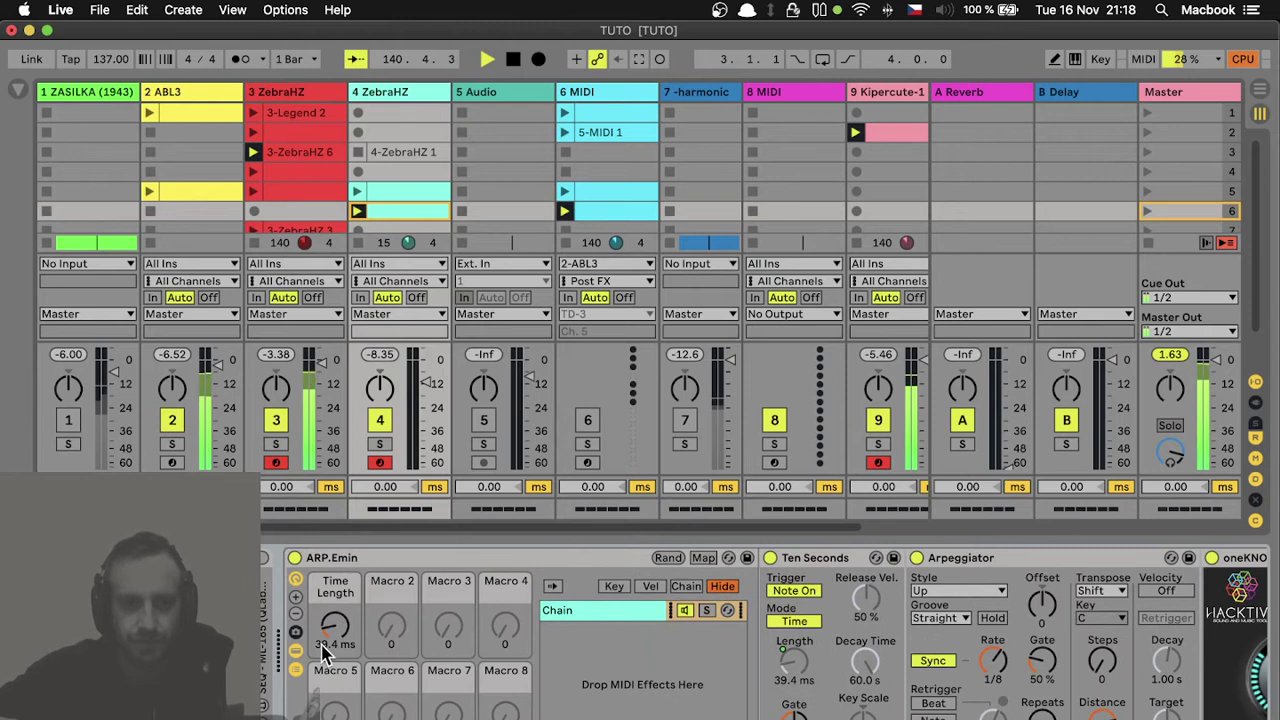
pyautogui.click(294, 557)
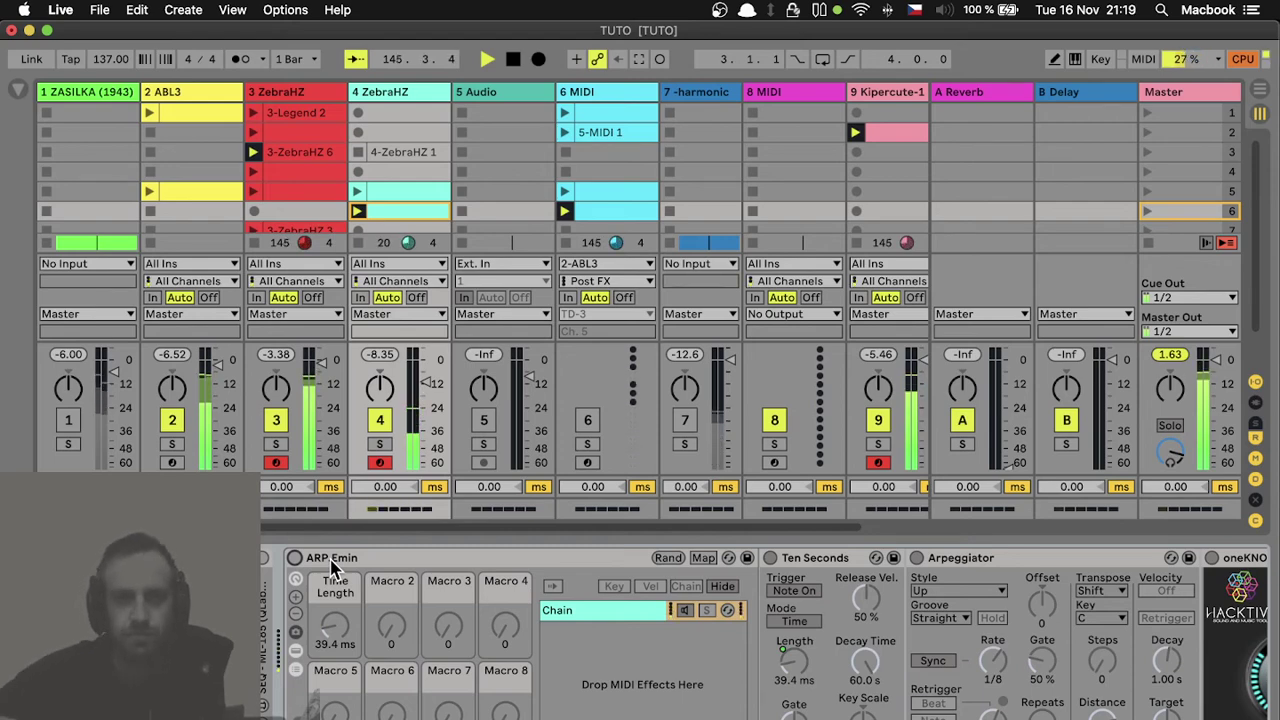
pyautogui.click(333, 567)
# Step: Try the Pad - Hard - Acid1 [070] preset in ZebraHZ and load Seq - Acid Squelch instead
pyautogui.press('super+alt+p')
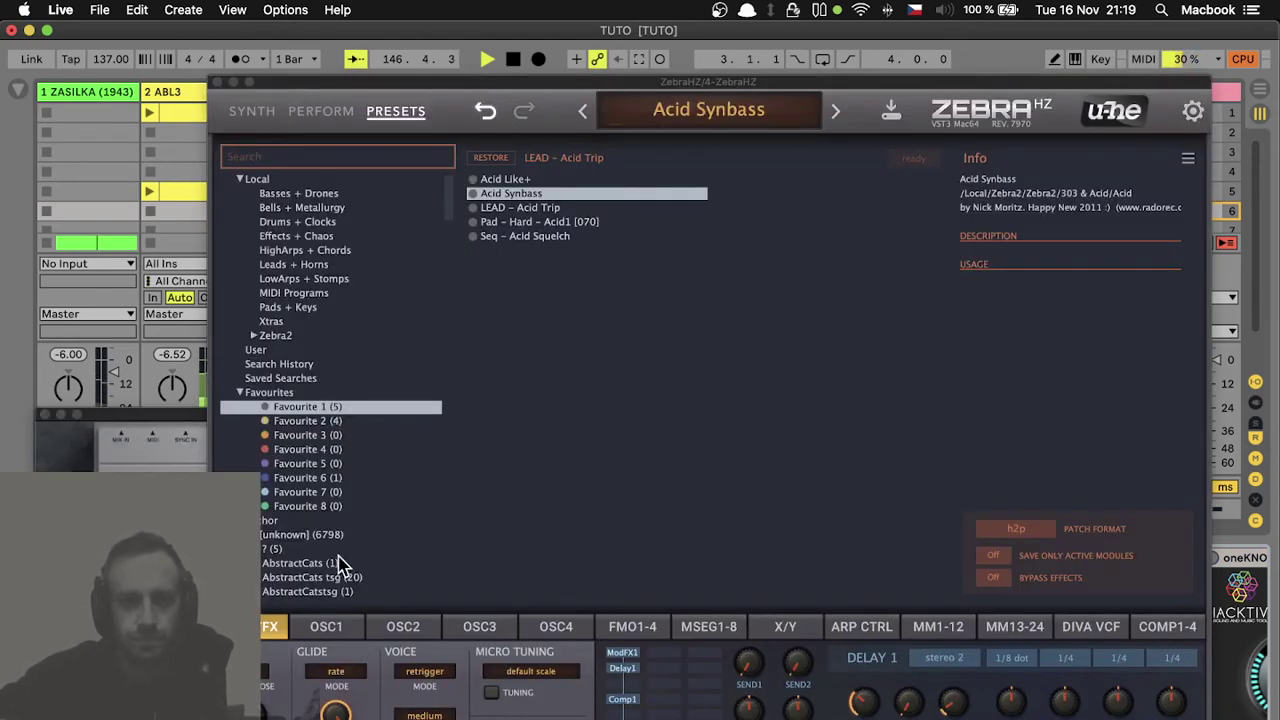
pyautogui.click(527, 222)
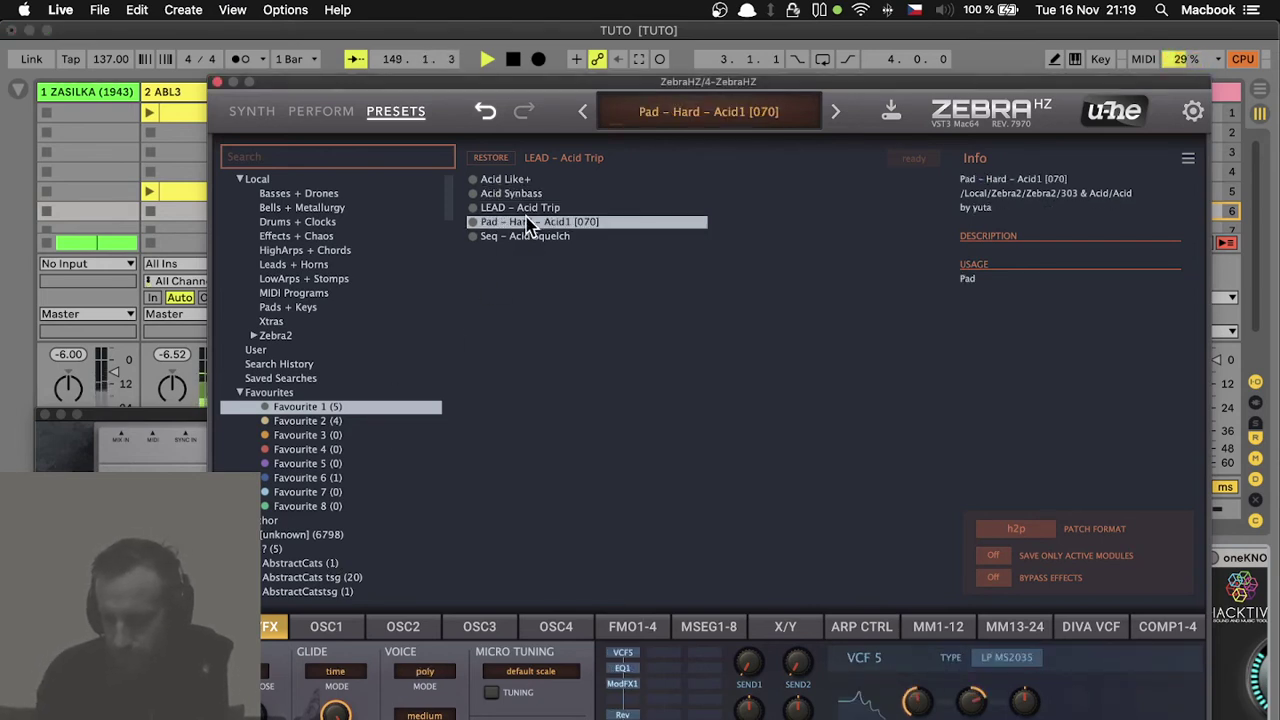
pyautogui.press('Down')
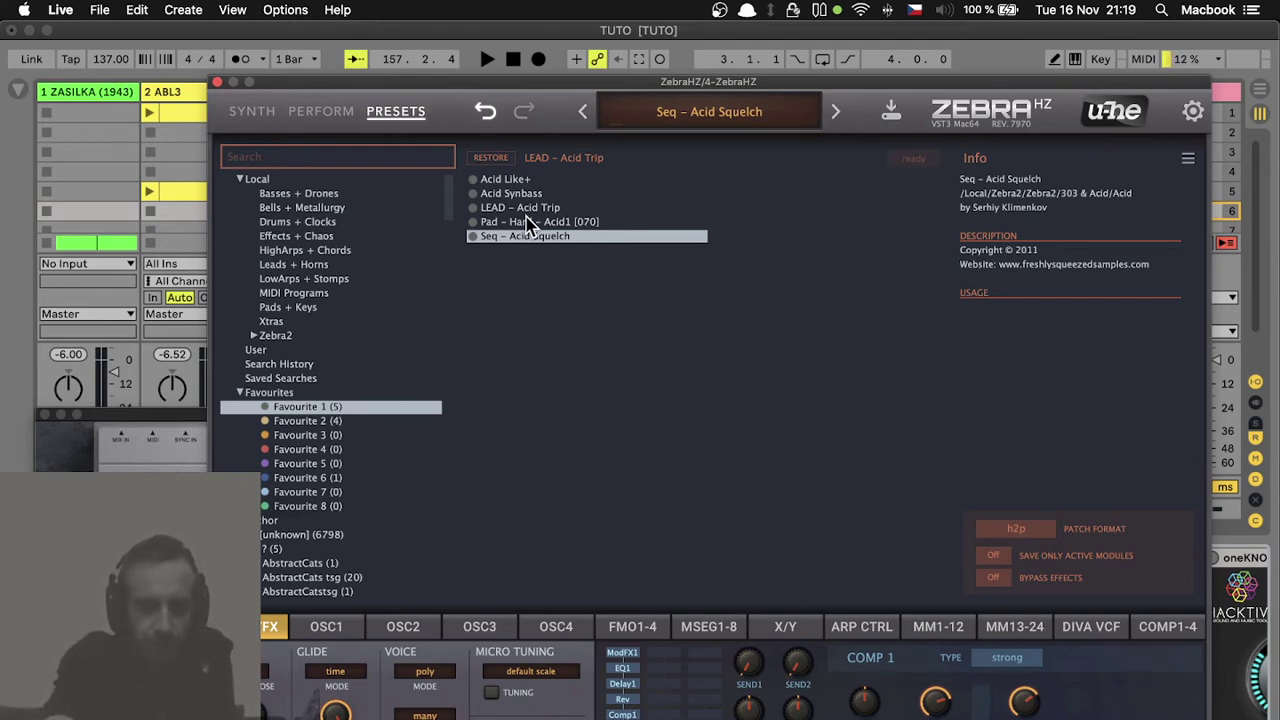
# Step: Switch to Brave and compare the Instructables and MusicRadar circle of fifths diagrams in the image results
pyautogui.press('super+Tab')
pyautogui.press('super+Tab')
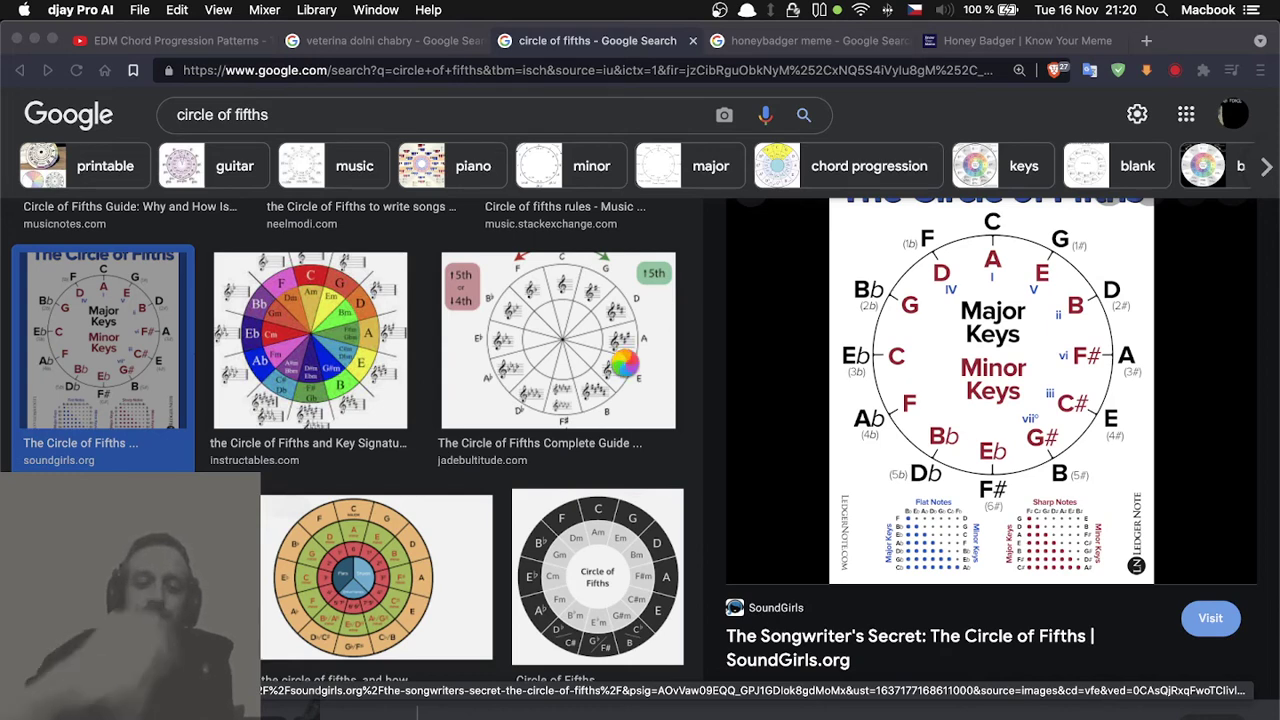
pyautogui.click(5, 378)
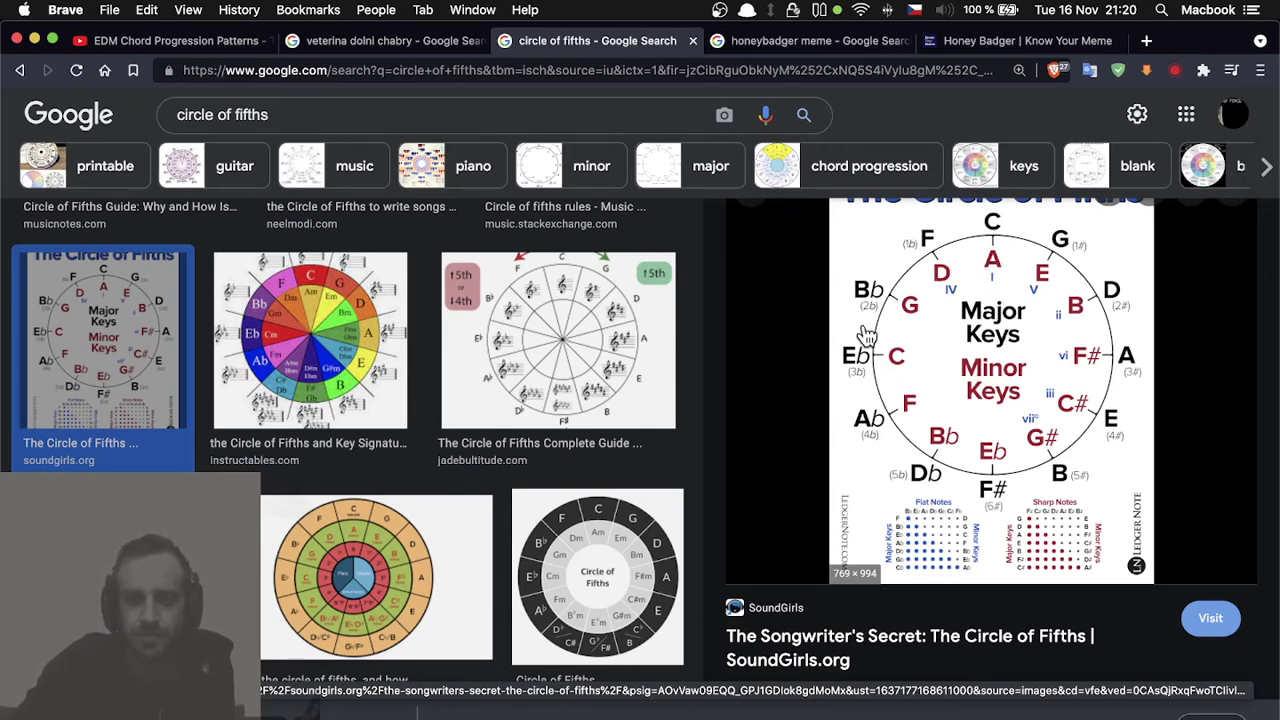
pyautogui.click(318, 362)
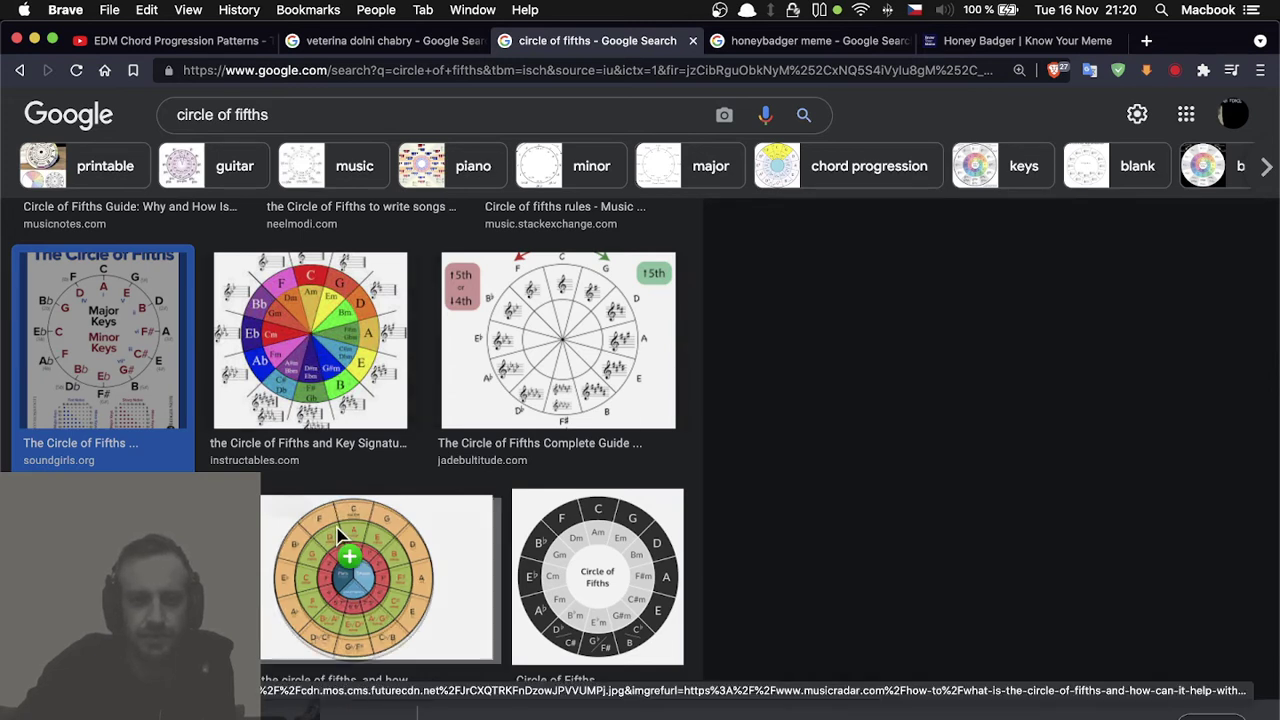
pyautogui.moveTo(378, 540); pyautogui.dragTo(660, 520)
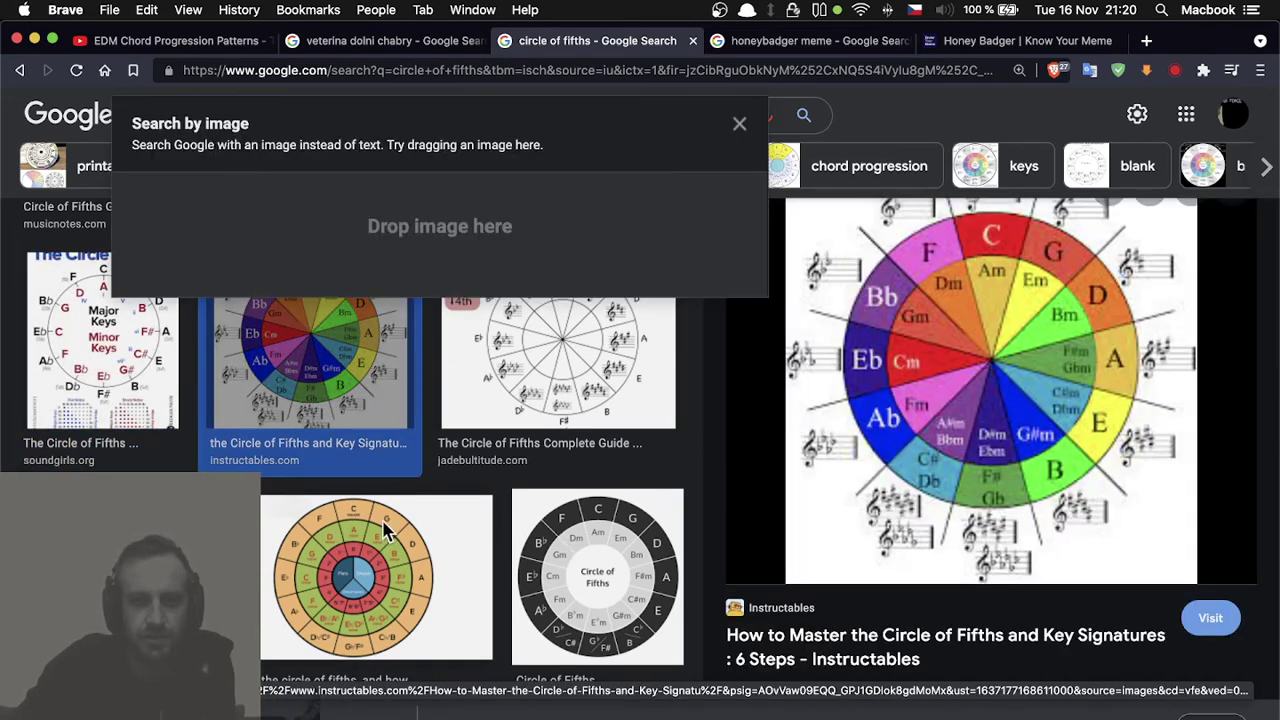
pyautogui.moveTo(348, 533); pyautogui.dragTo(1049, 411)
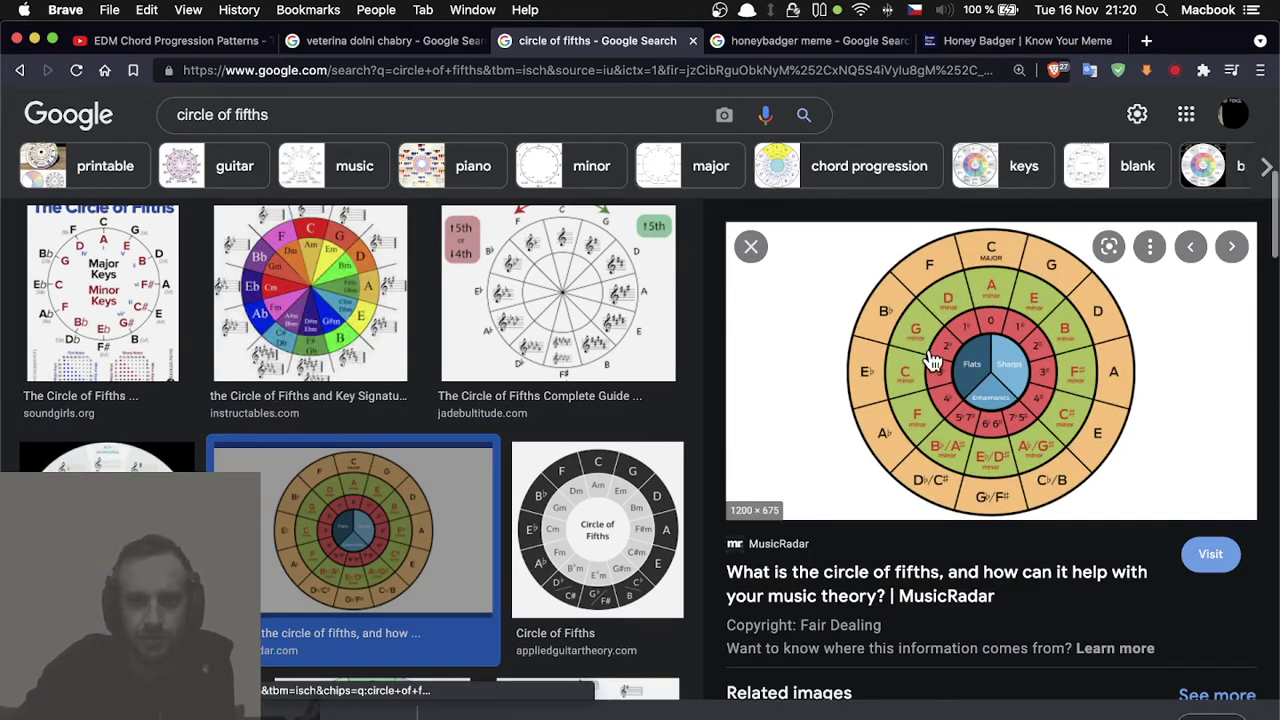
# Step: Open the MusicRadar circle of fifths article in a new tab, and return to the image results for the classicfm.com diagram
pyautogui.click(1030, 323)
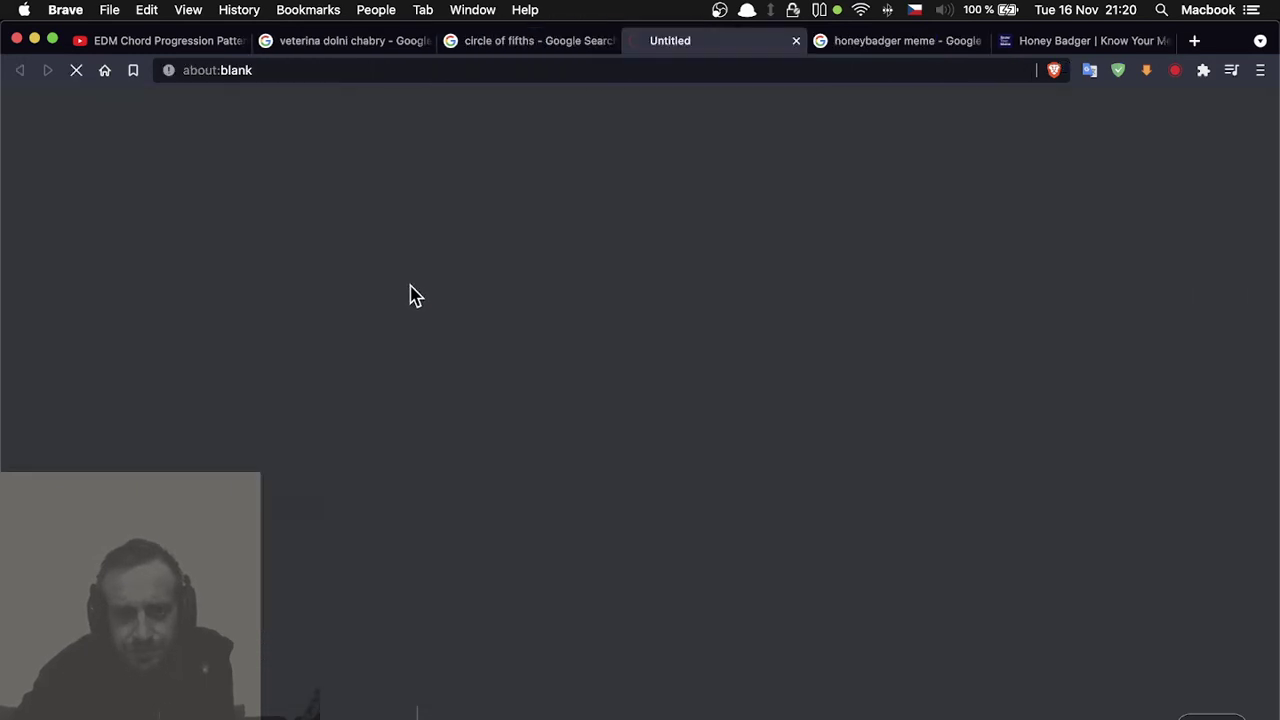
pyautogui.click(553, 38)
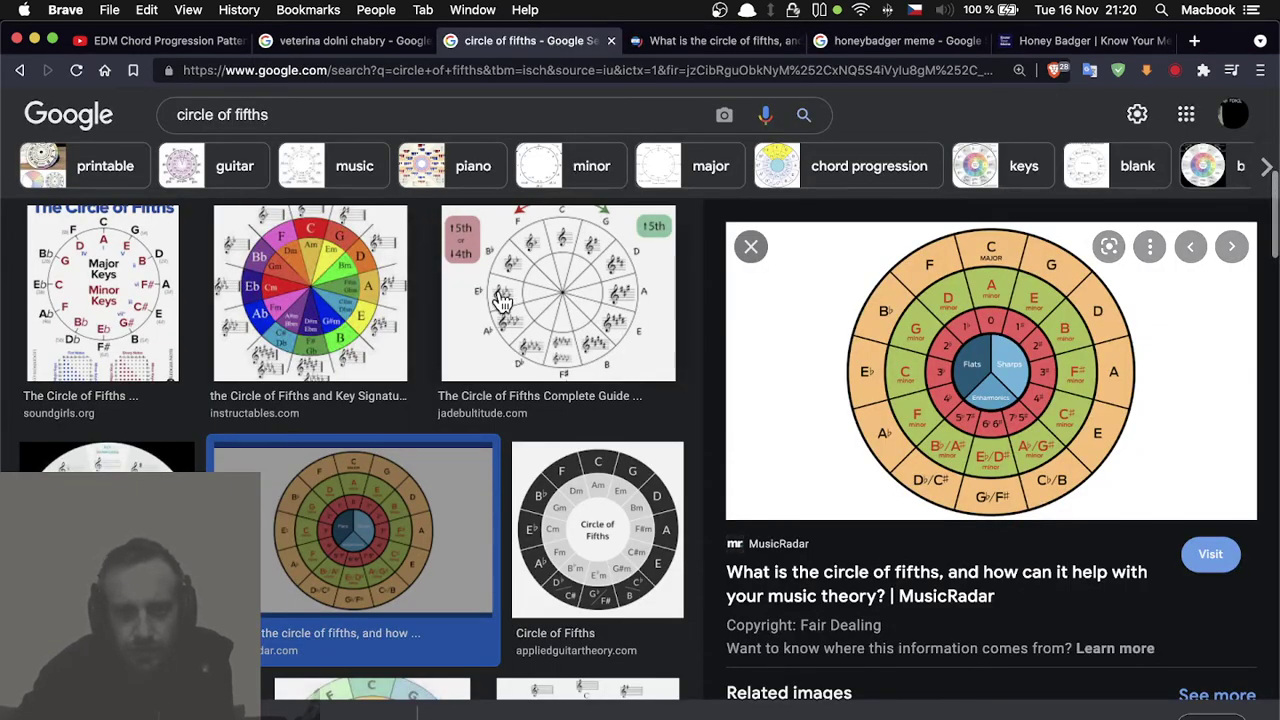
pyautogui.press('Escape')
pyautogui.scroll(5, 183, 276)
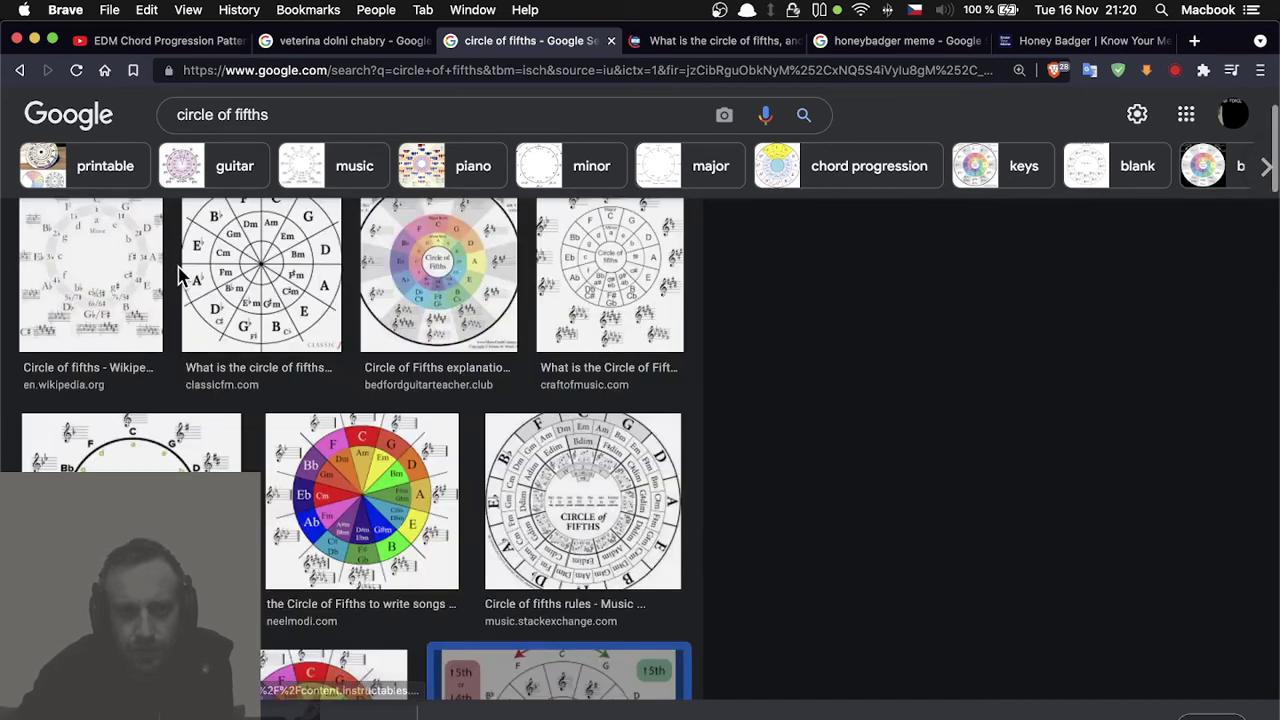
pyautogui.click(265, 290)
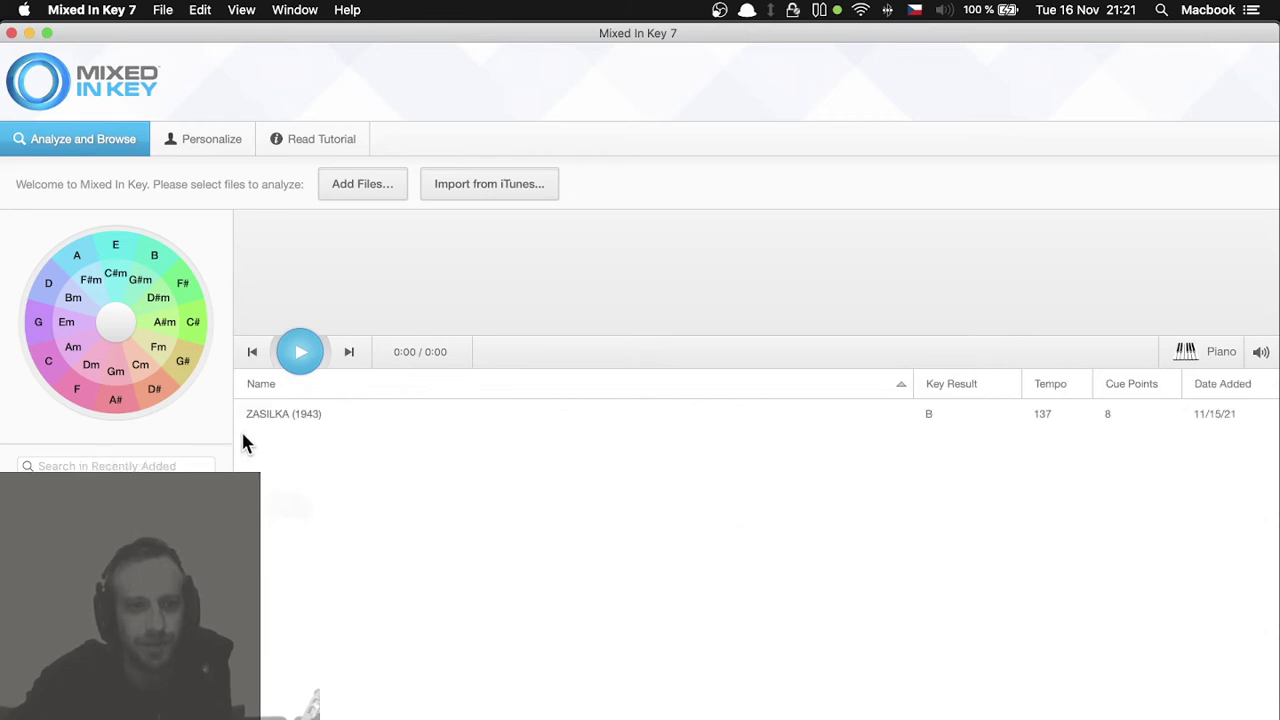
# Step: Select ZASILKA (1943) in Mixed In Key to check its key, and switch to djay Pro AI
pyautogui.click(270, 422)
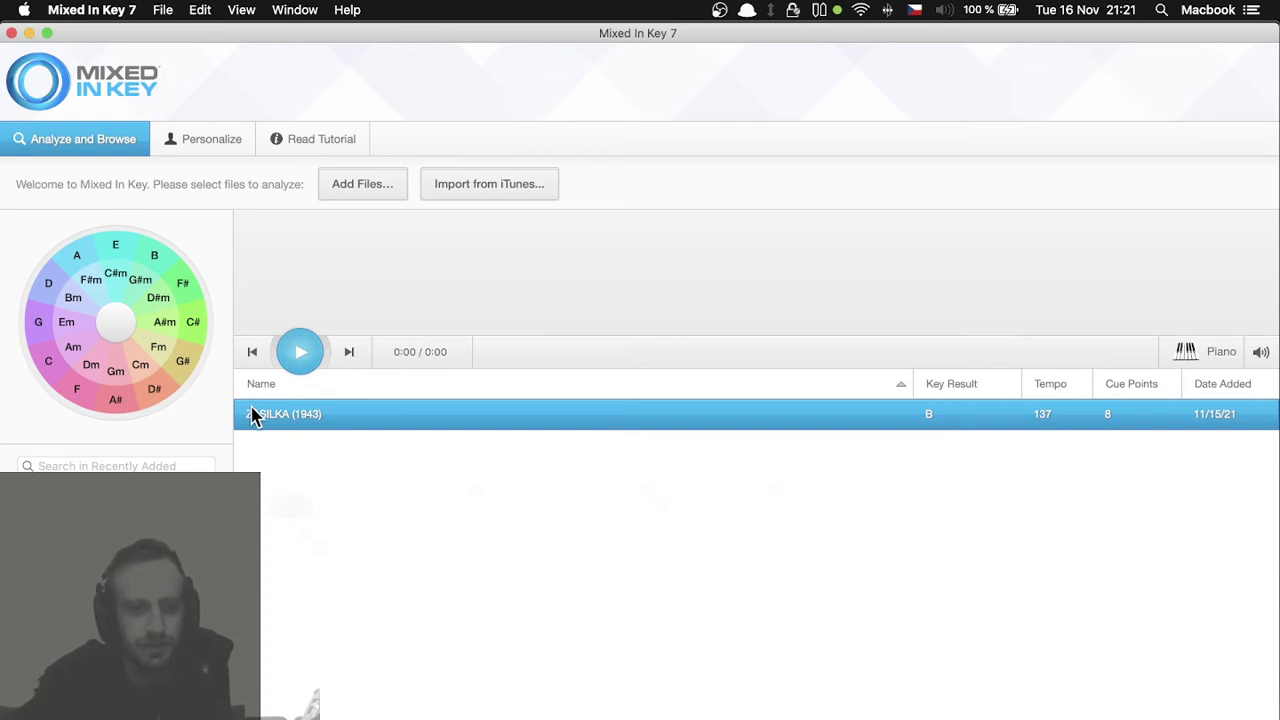
pyautogui.press('cmd+Tab')
pyautogui.press('super+Tab')
pyautogui.press('super+Tab')
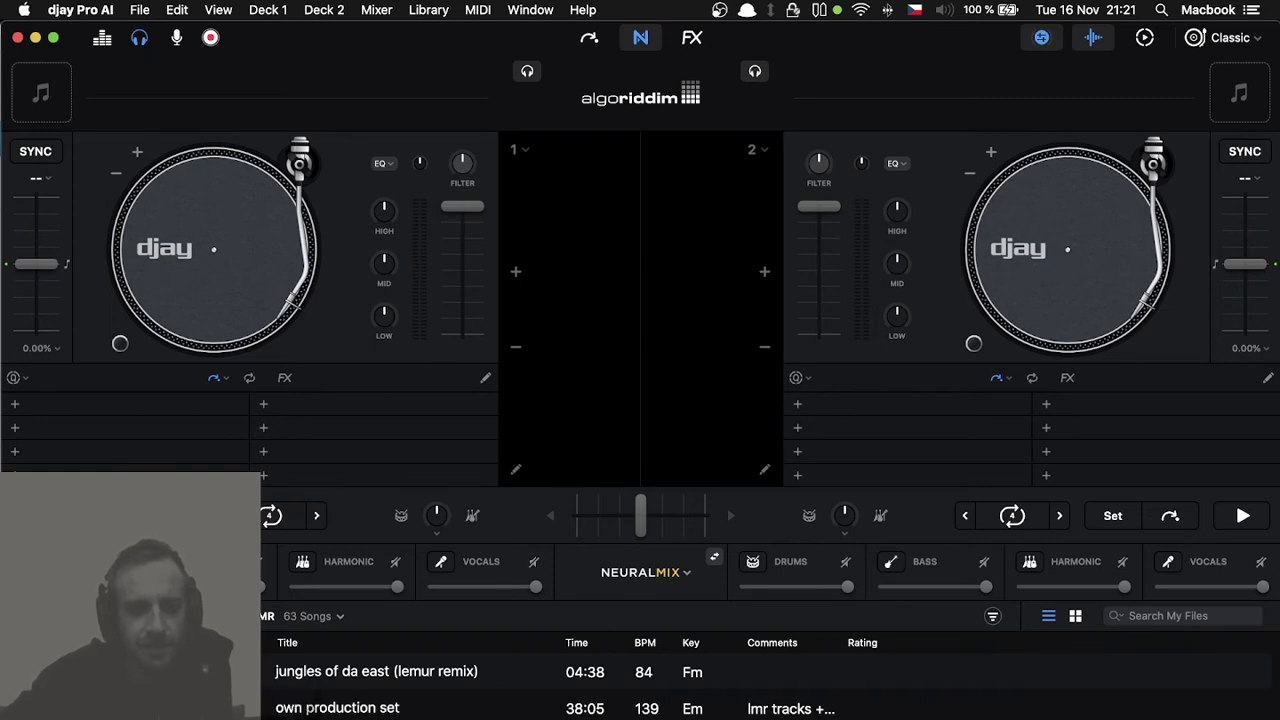
# Step: Show the songs of the tekkno reference folder in the expanded library view
pyautogui.click(200, 645)
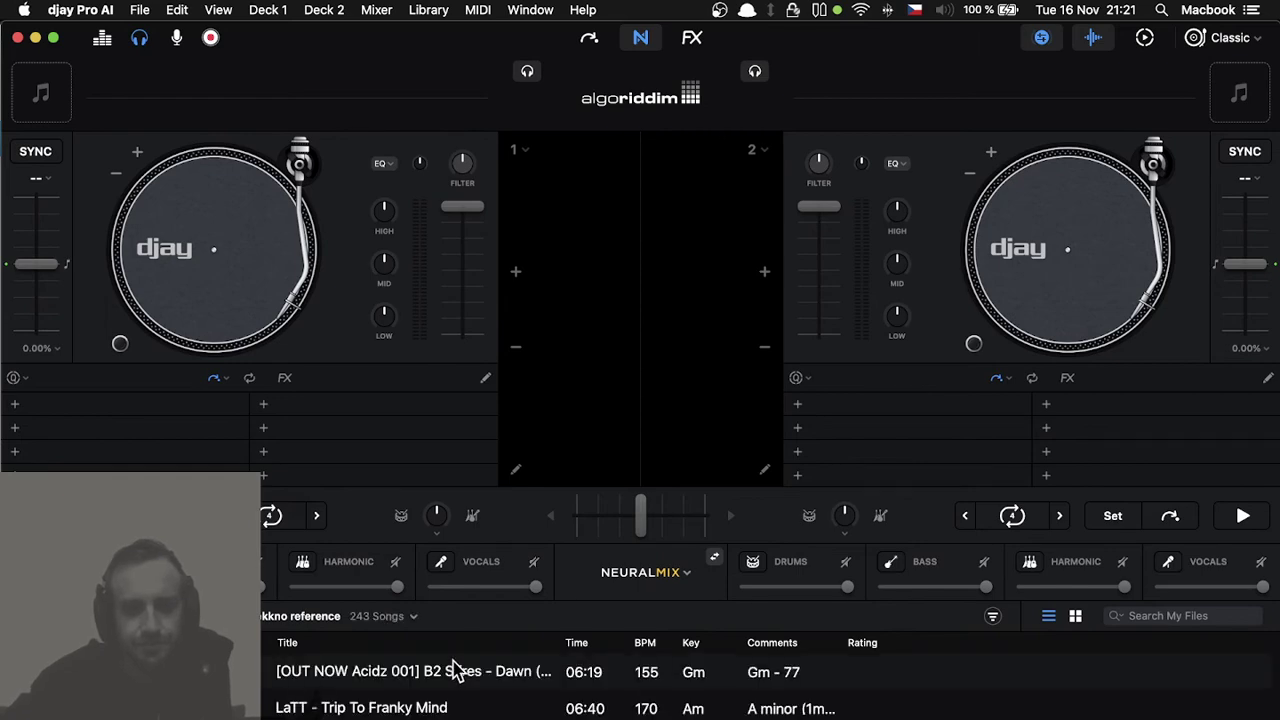
pyautogui.press('super+Up')
pyautogui.press('super+Down')
pyautogui.press('super+Up')
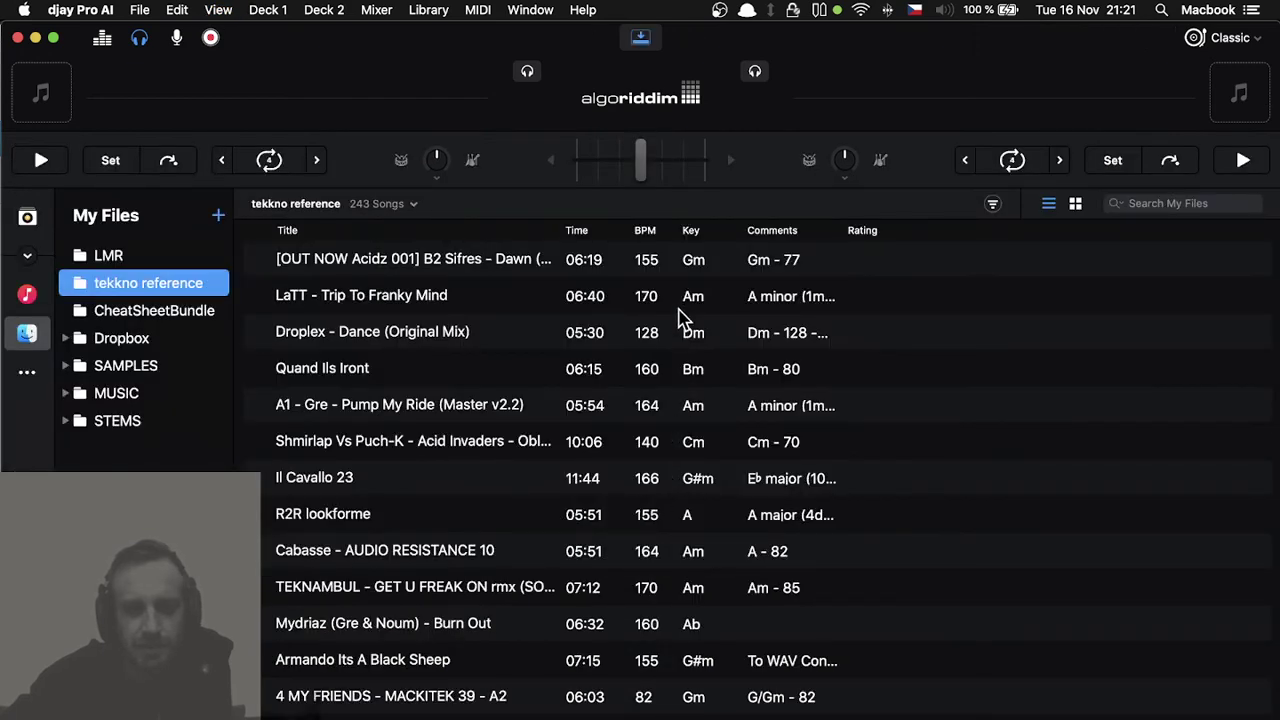
# Step: Sort the tekkno reference songs by ascending BPM and browse down to the faster tracks to compare their keys
pyautogui.click(646, 231)
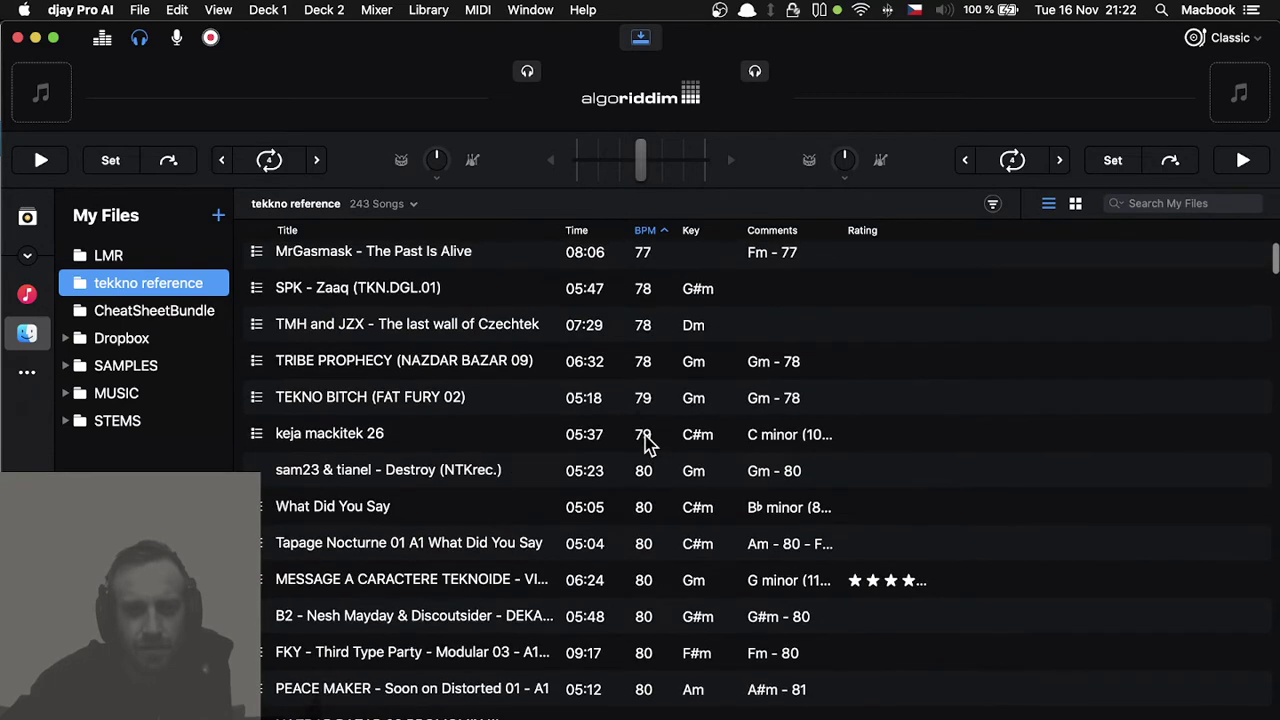
pyautogui.scroll(-5, 646, 442)
pyautogui.scroll(-5, 646, 442)
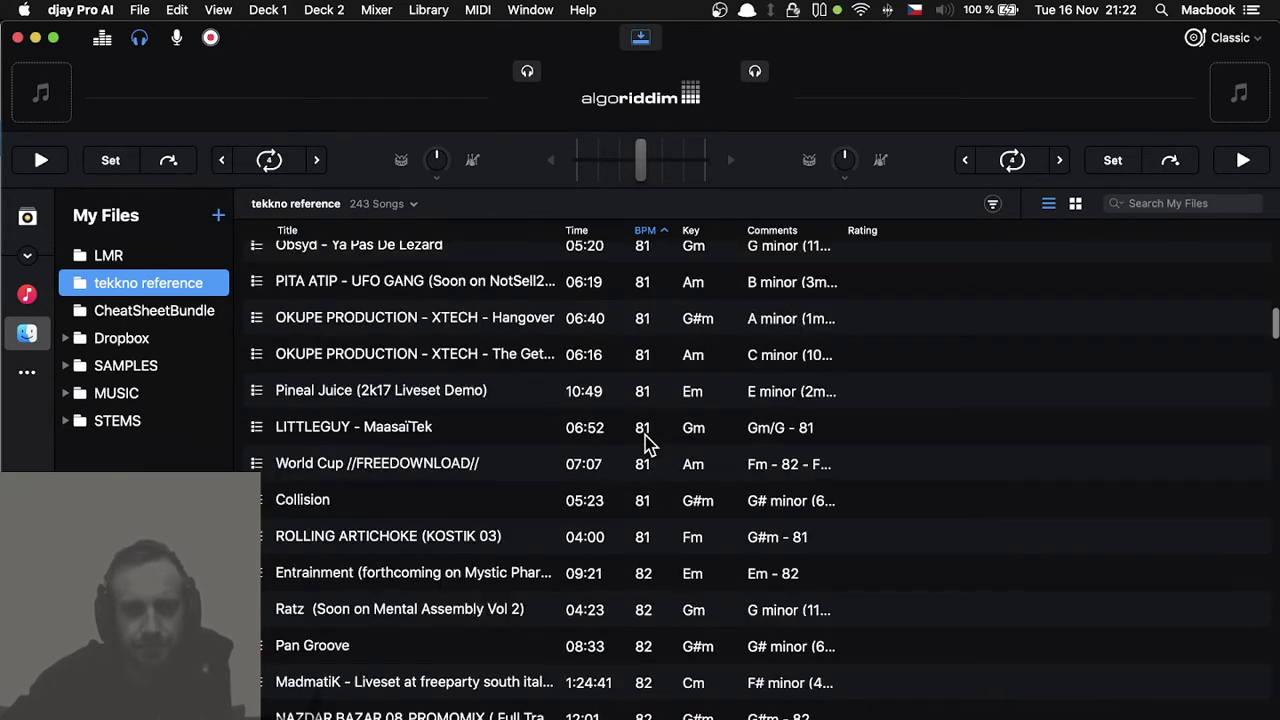
pyautogui.scroll(-20, 646, 442)
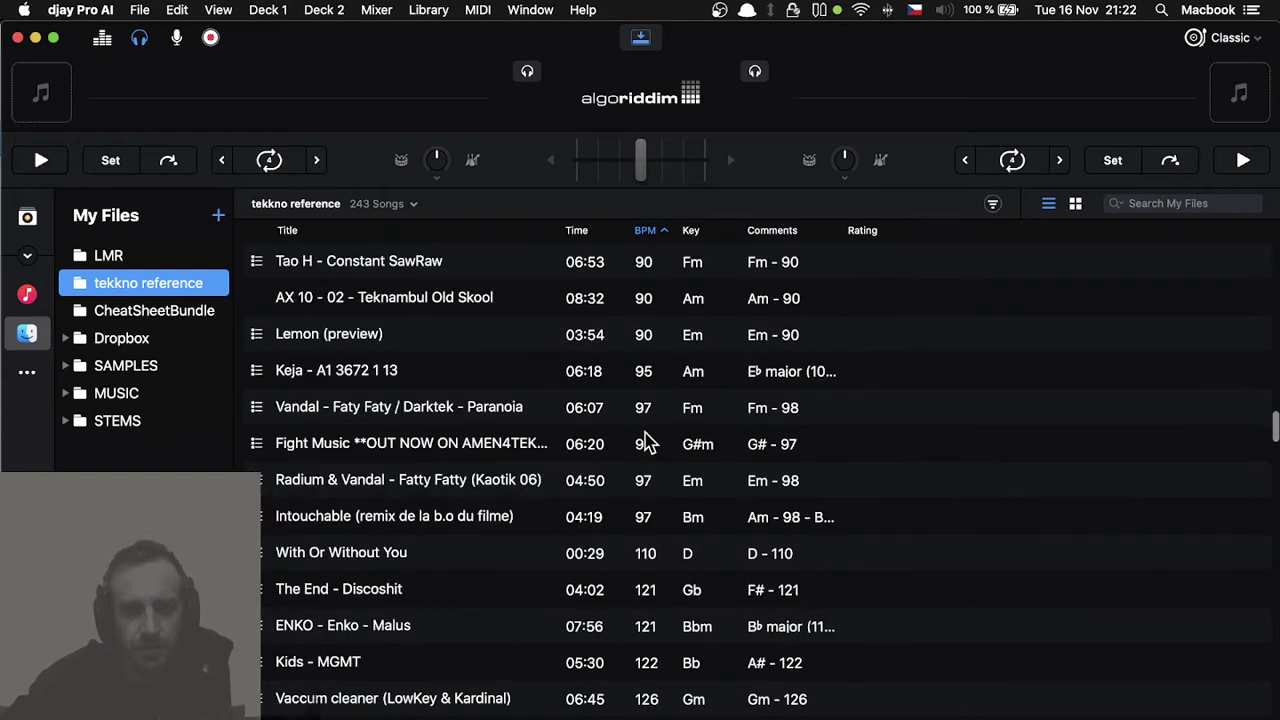
# Step: Browse the BPM-sorted tekkno reference songs between about 87 and 160 BPM and compare their keys
pyautogui.scroll(-15, 646, 442)
pyautogui.scroll(-20, 646, 442)
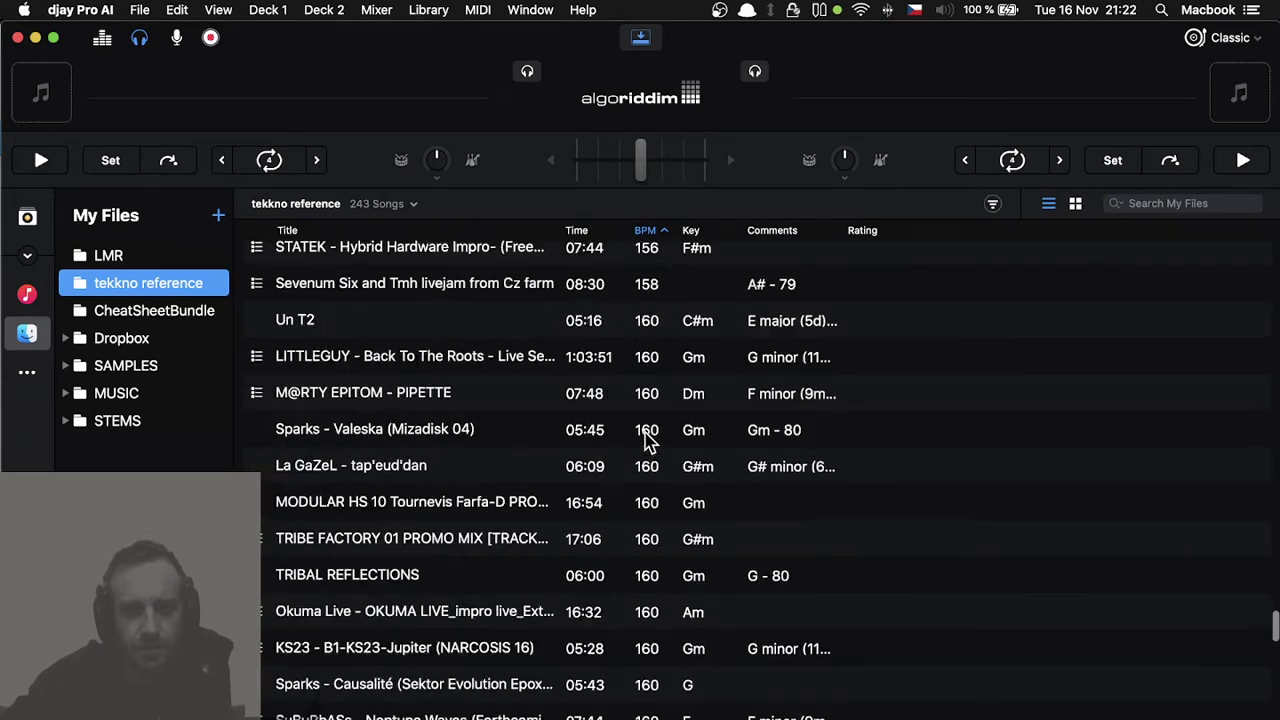
pyautogui.scroll(10, 646, 442)
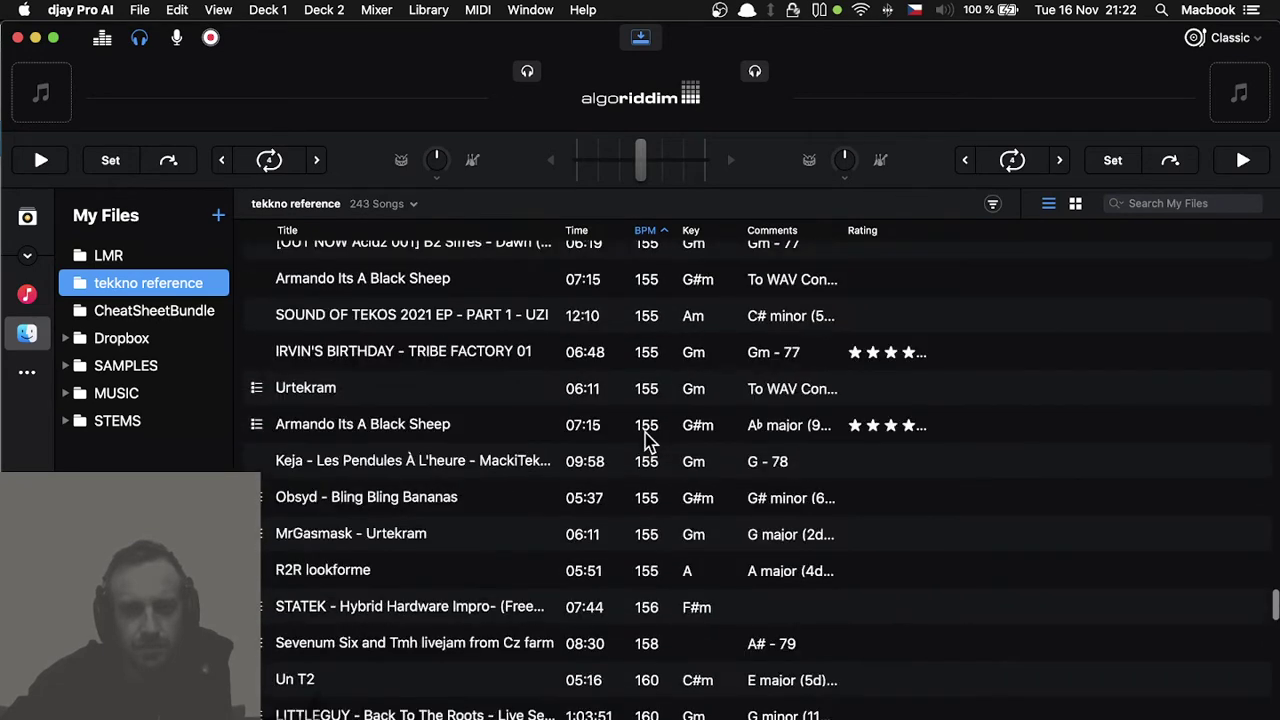
pyautogui.scroll(10, 646, 442)
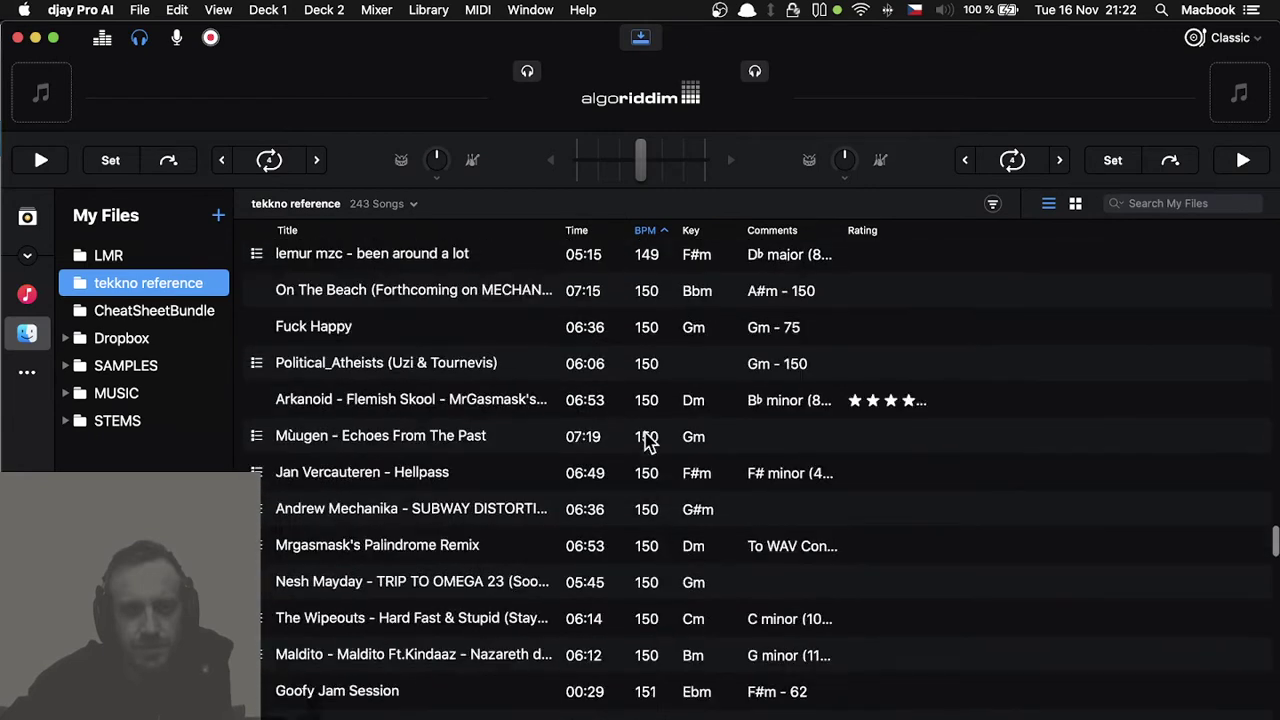
pyautogui.scroll(10, 646, 442)
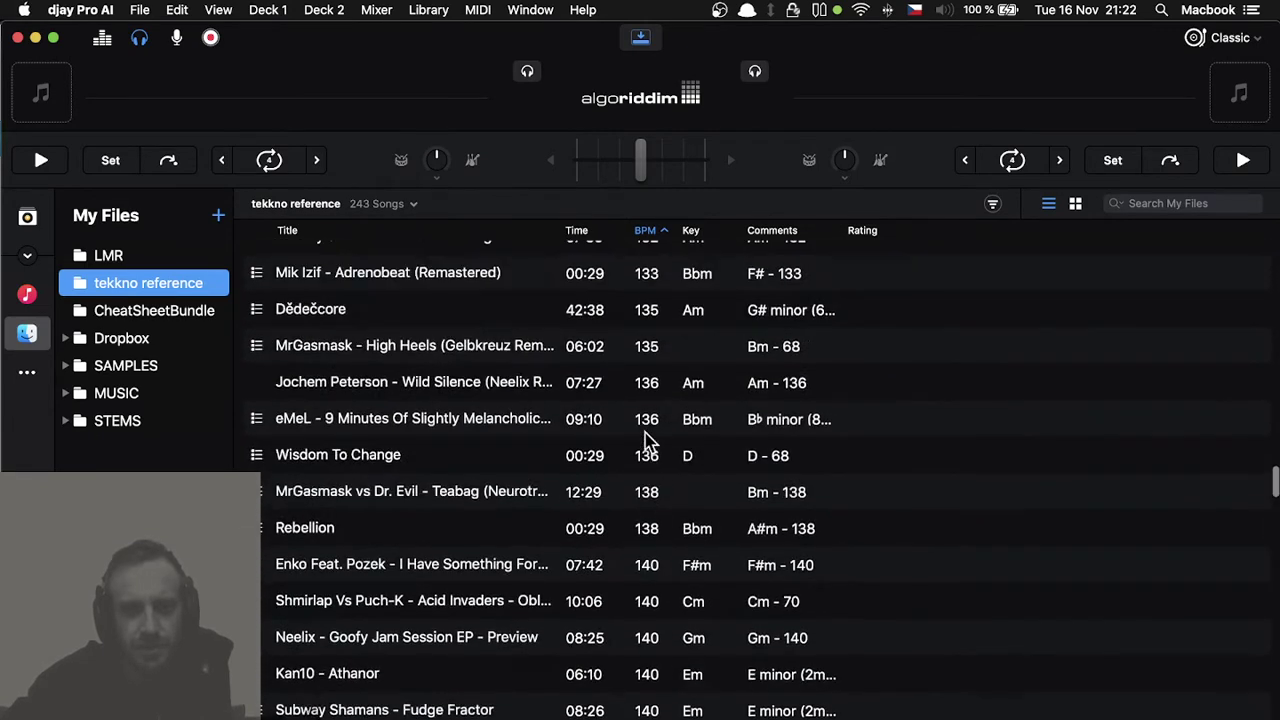
pyautogui.scroll(6, 646, 442)
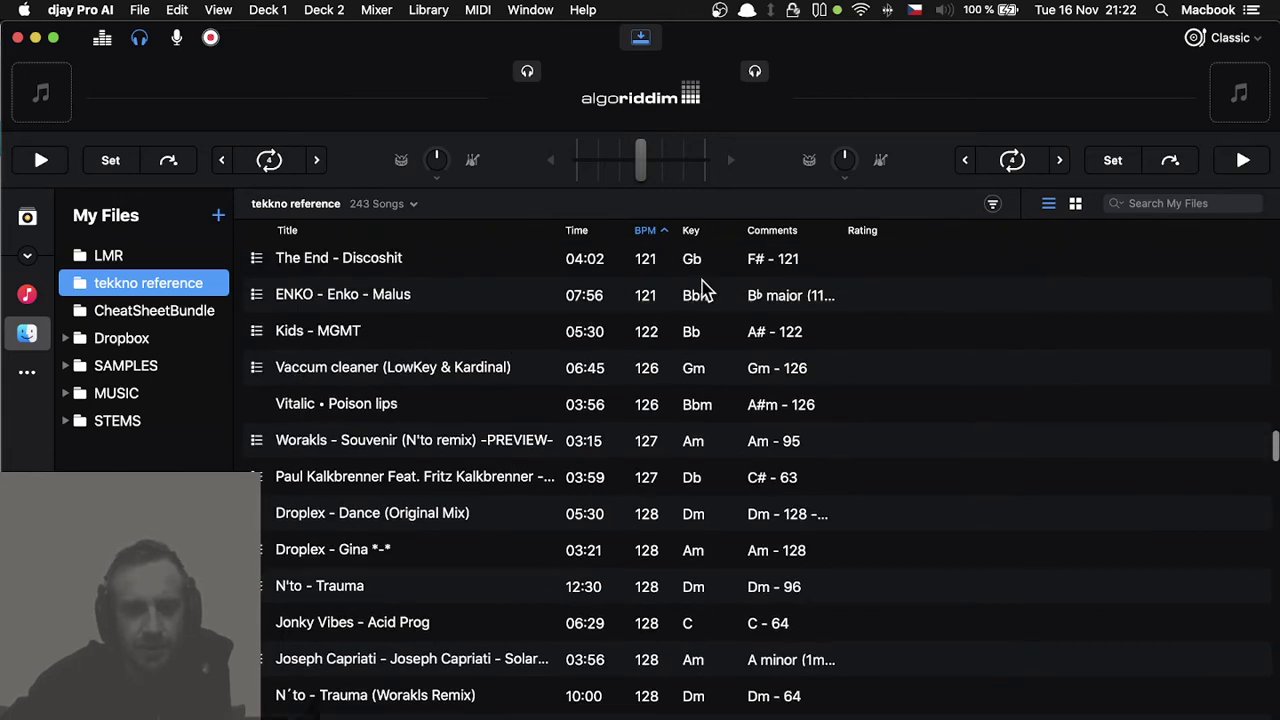
pyautogui.scroll(10, 700, 428)
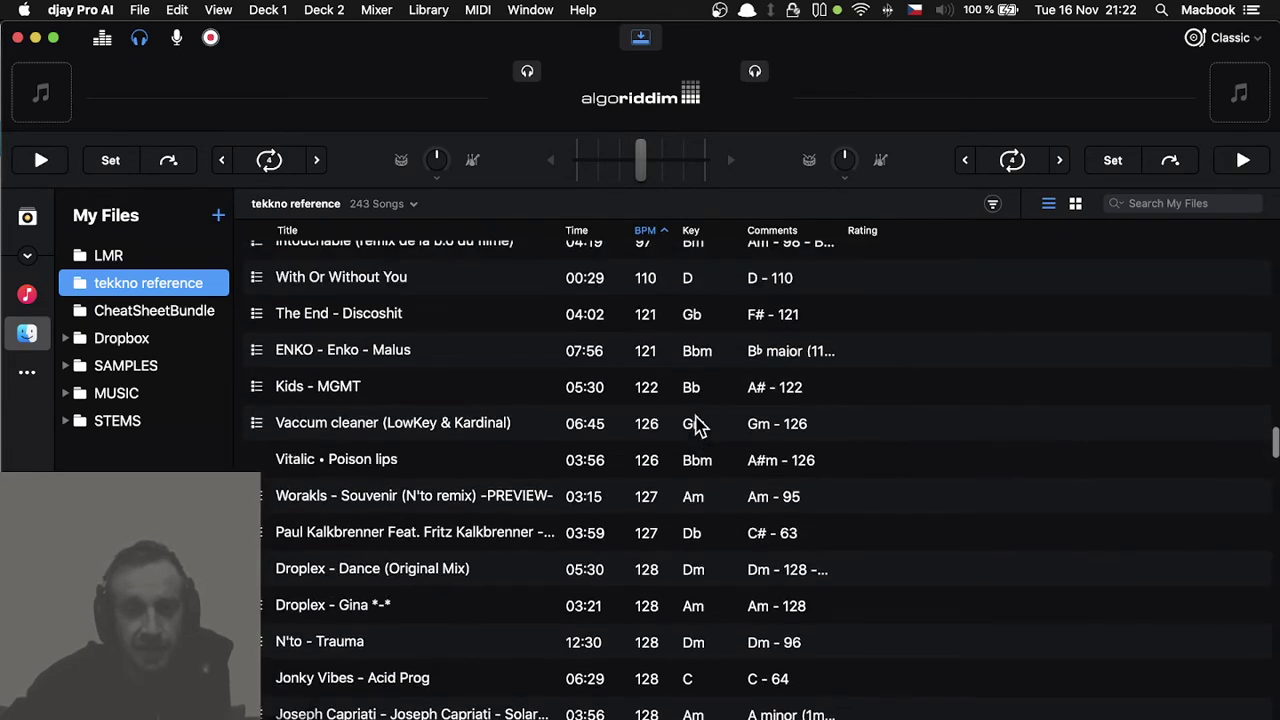
pyautogui.scroll(3, 704, 340)
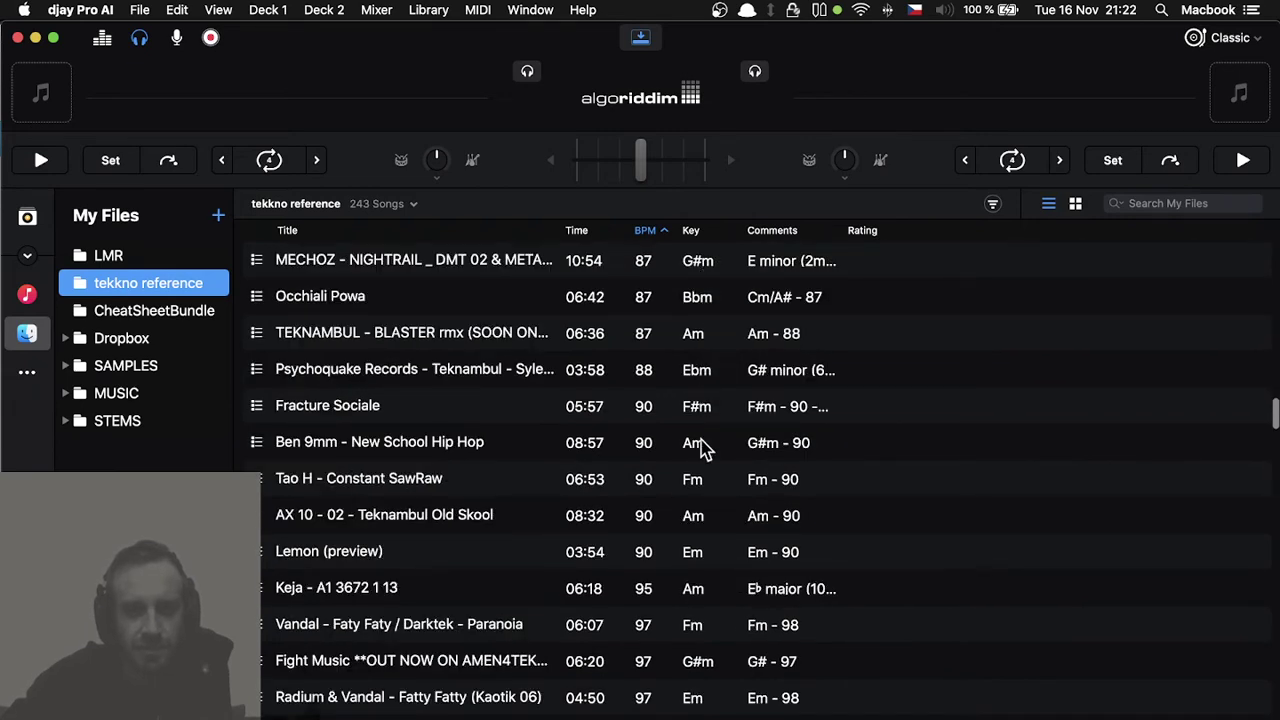
pyautogui.scroll(-10, 712, 708)
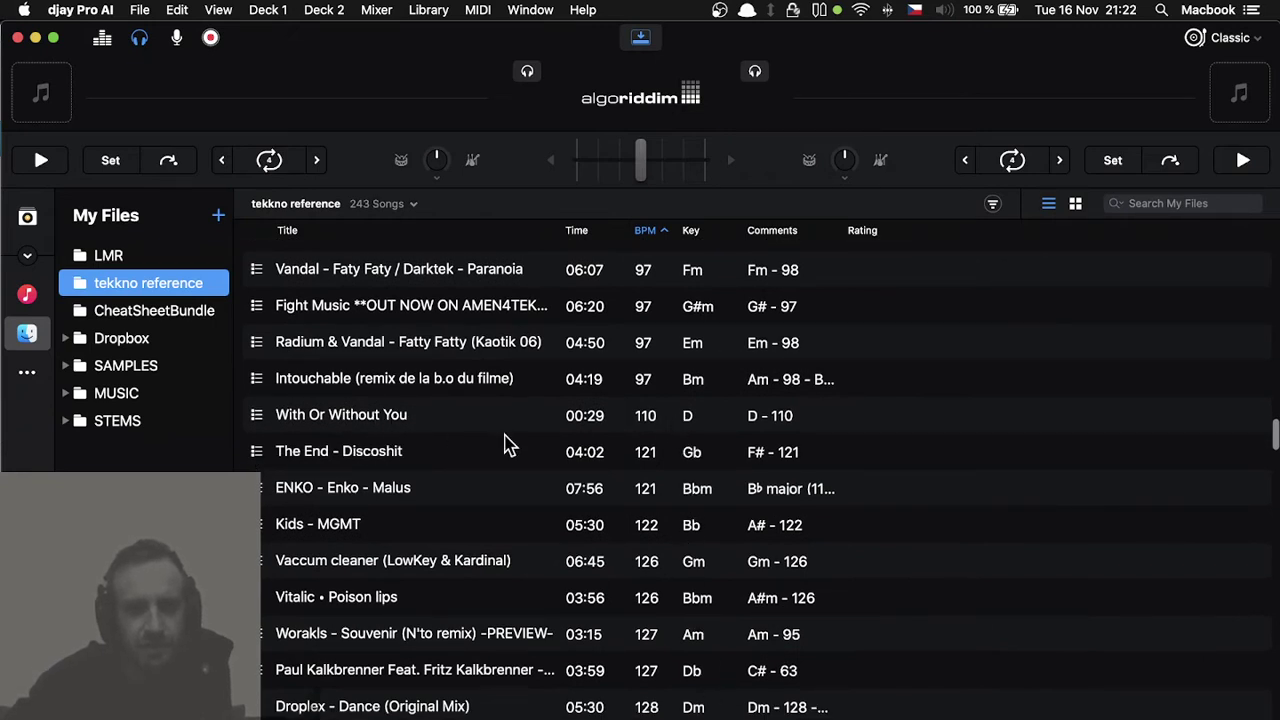
pyautogui.click(410, 425)
pyautogui.rightClick(410, 422)
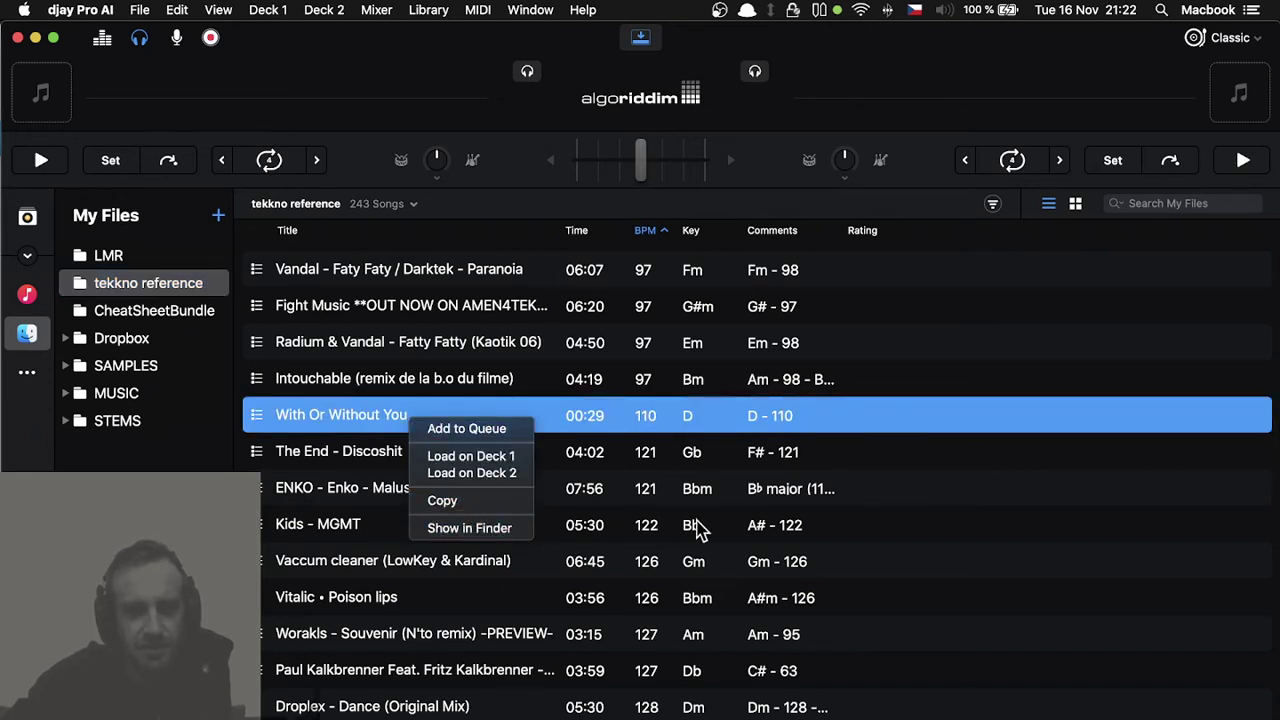
pyautogui.click(704, 530)
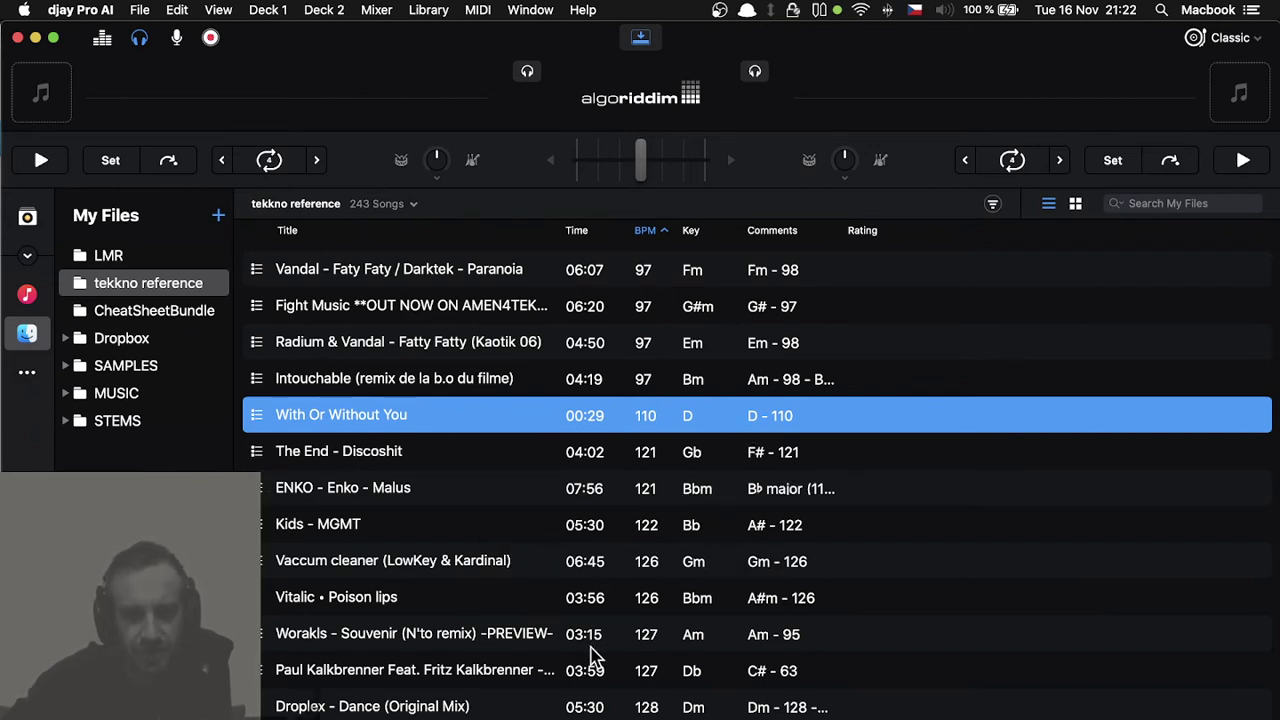
# Step: Find Jonky Vibes - Acid Prog among the 128 BPM tracks and load it on deck 2
pyautogui.scroll(6, 665, 495)
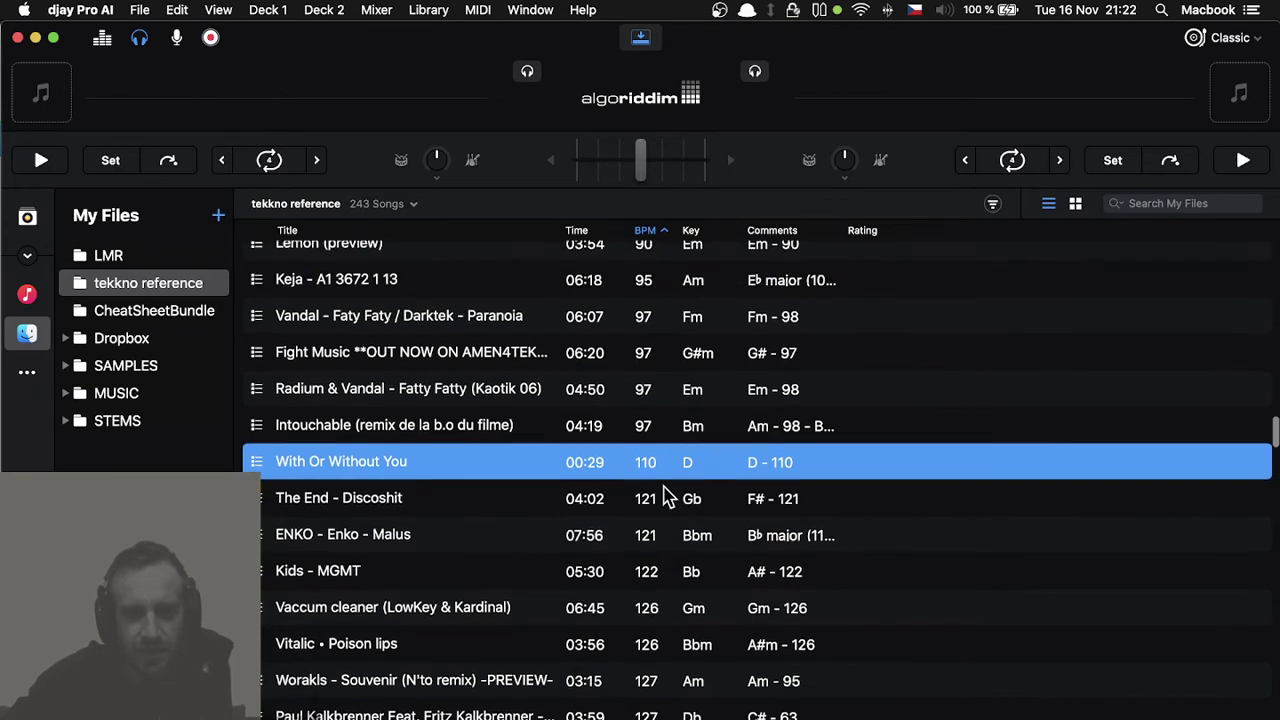
pyautogui.scroll(3, 665, 493)
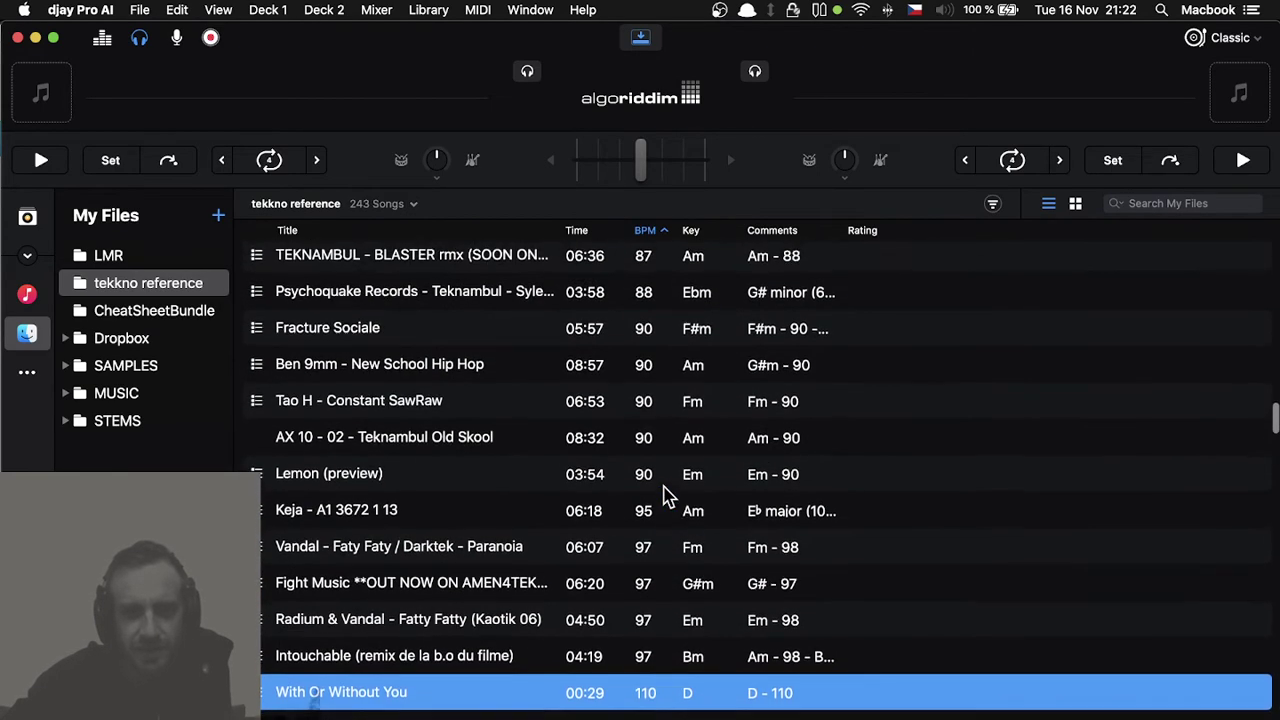
pyautogui.scroll(-9, 665, 493)
pyautogui.scroll(-1, 665, 493)
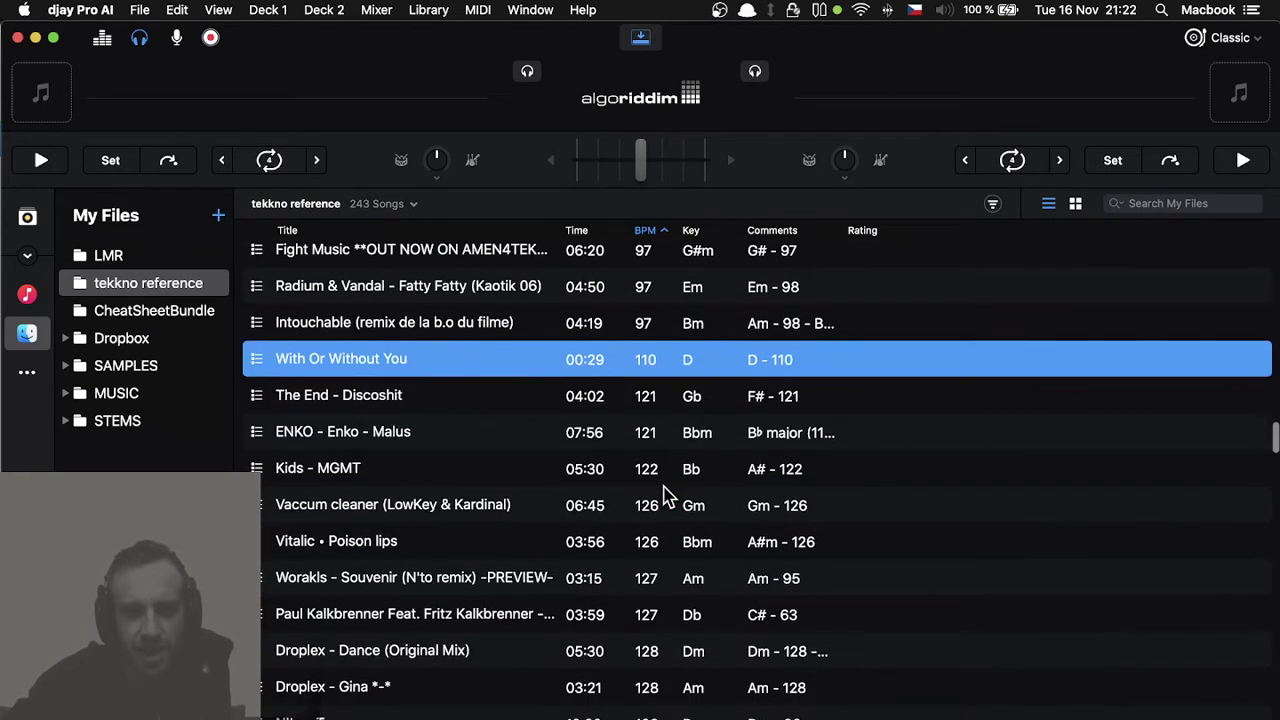
pyautogui.scroll(-1, 665, 493)
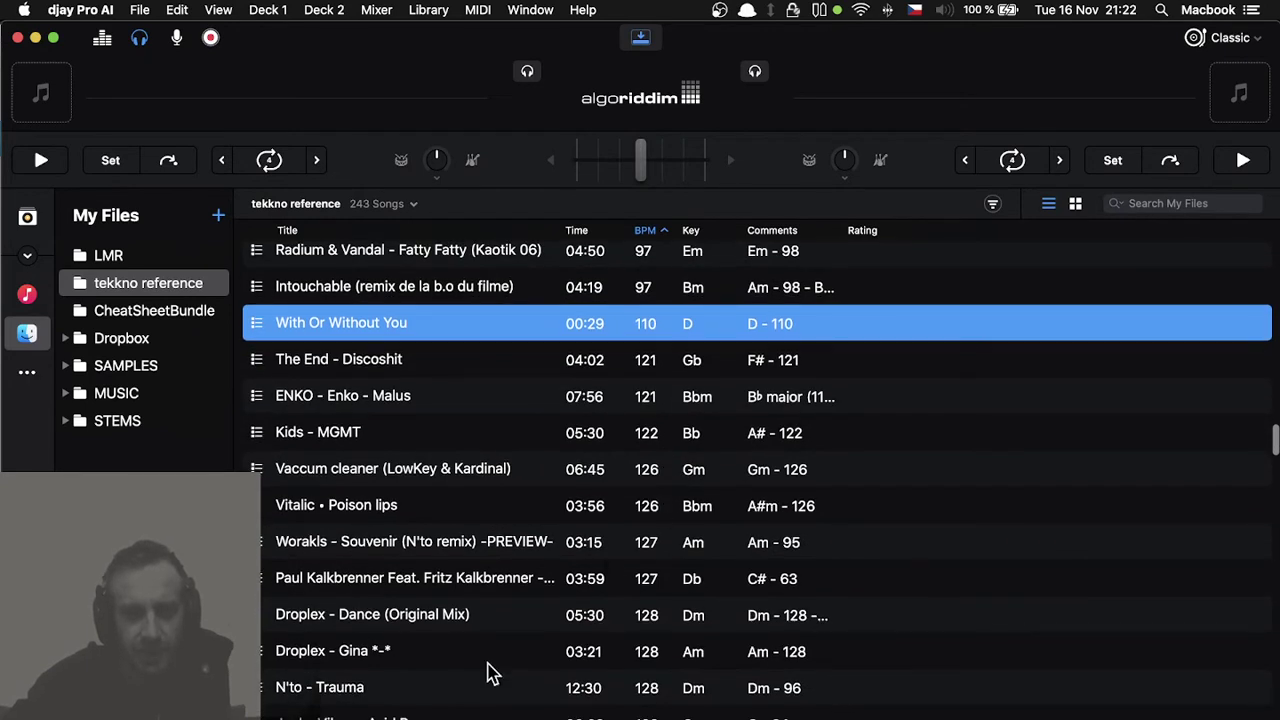
pyautogui.click(300, 716)
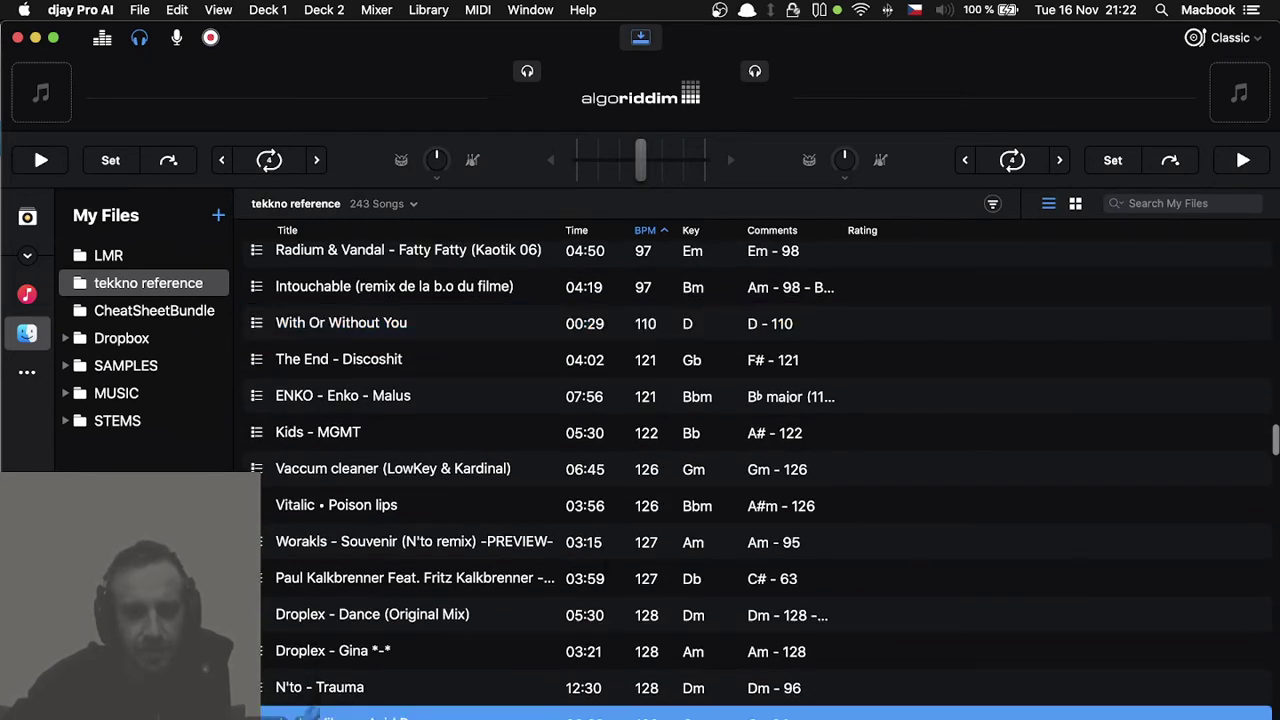
pyautogui.moveTo(300, 716); pyautogui.dragTo(1050, 93)
# Step: Find the 140 BPM track Enko Feat. Pozek - I Have Something For... and load it on deck 1
pyautogui.scroll(-1, 576, 620)
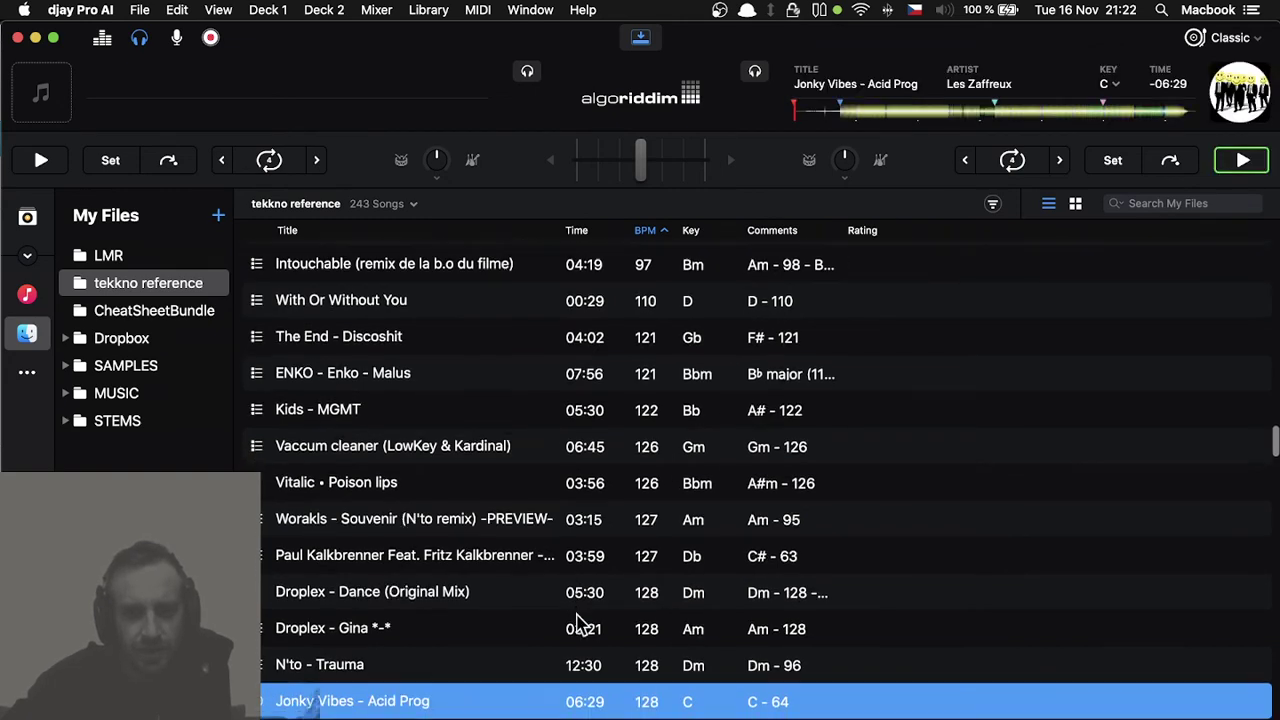
pyautogui.scroll(-4, 576, 620)
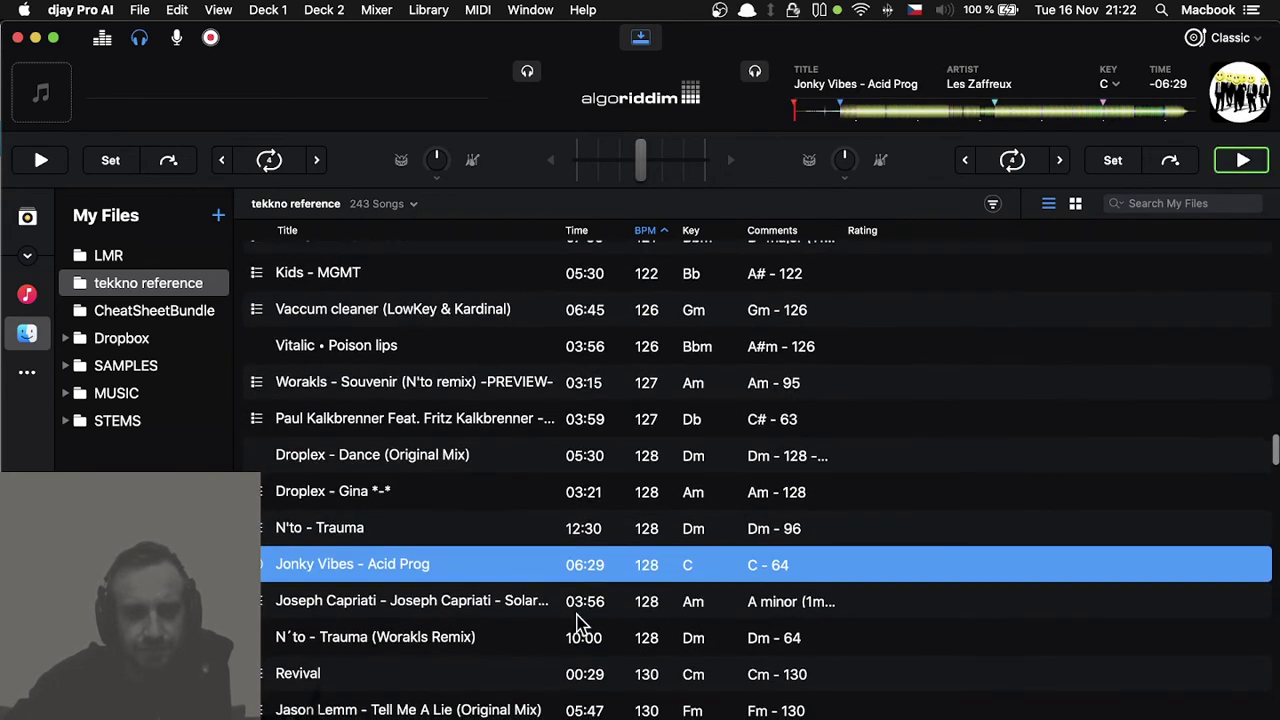
pyautogui.scroll(-2, 578, 622)
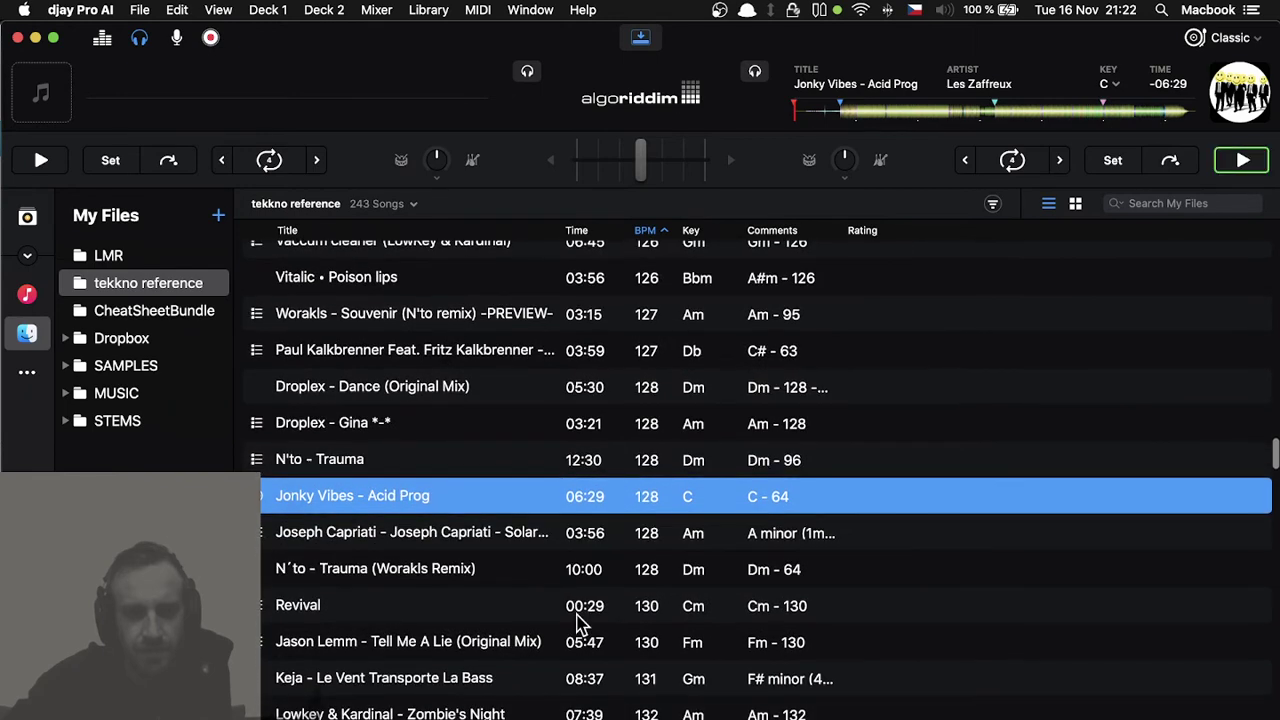
pyautogui.scroll(-1, 578, 622)
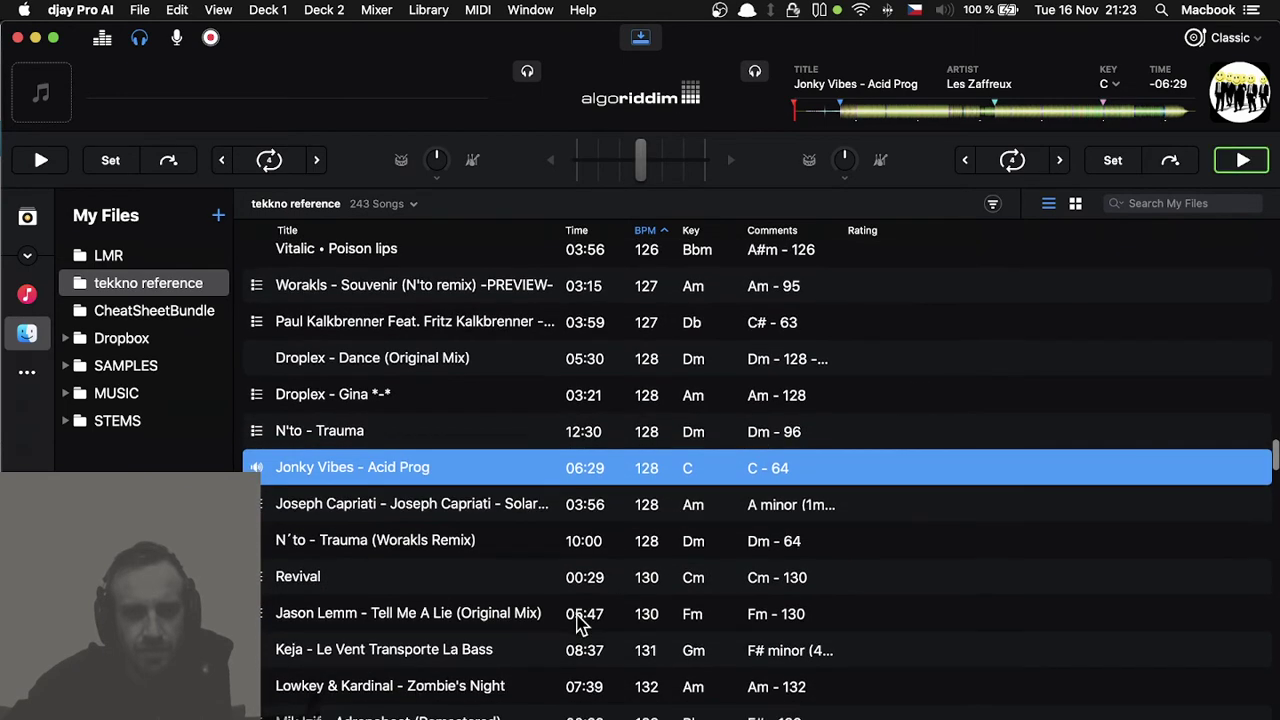
pyautogui.scroll(-2, 578, 622)
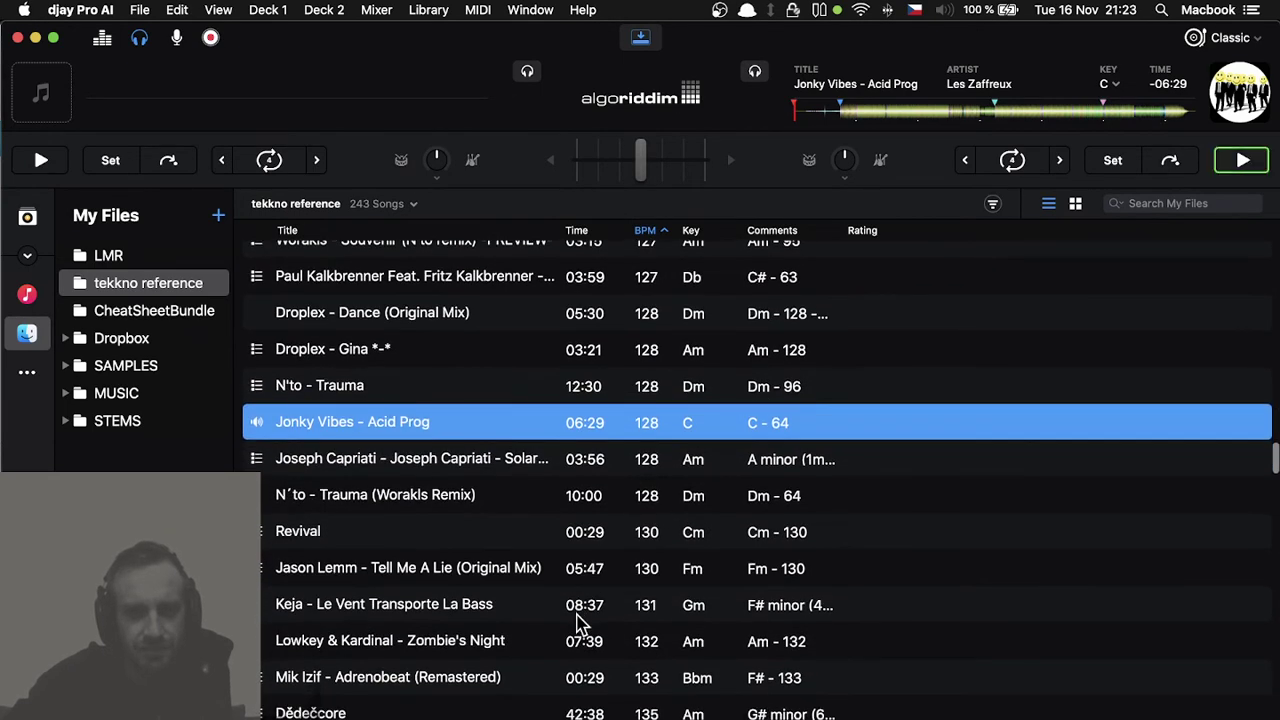
pyautogui.scroll(-3, 578, 622)
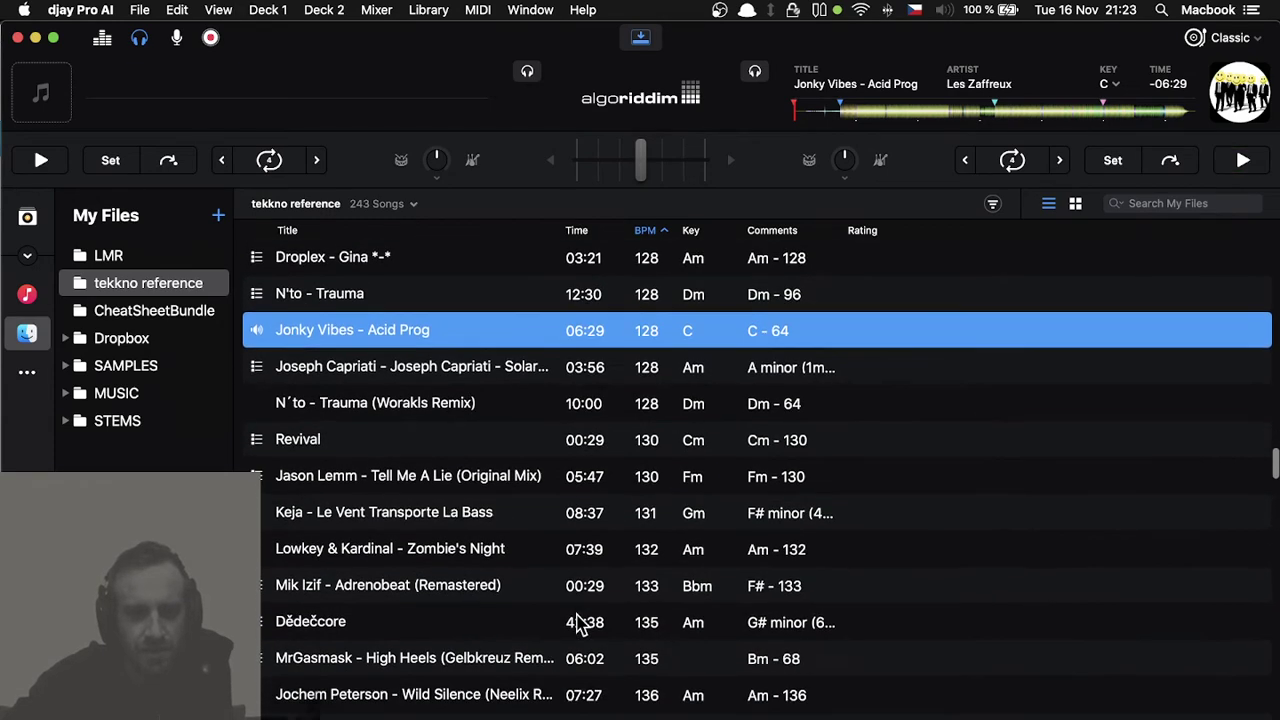
pyautogui.scroll(-1, 578, 622)
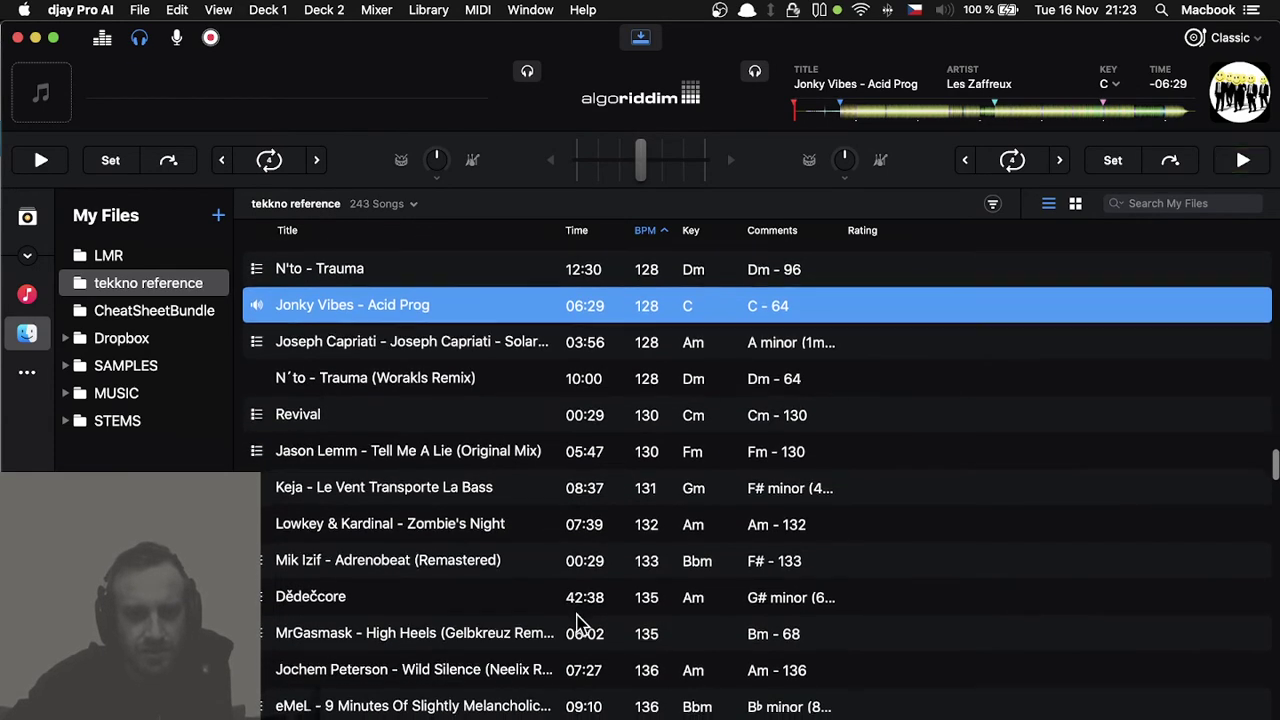
pyautogui.scroll(-1, 578, 622)
pyautogui.scroll(-2, 490, 665)
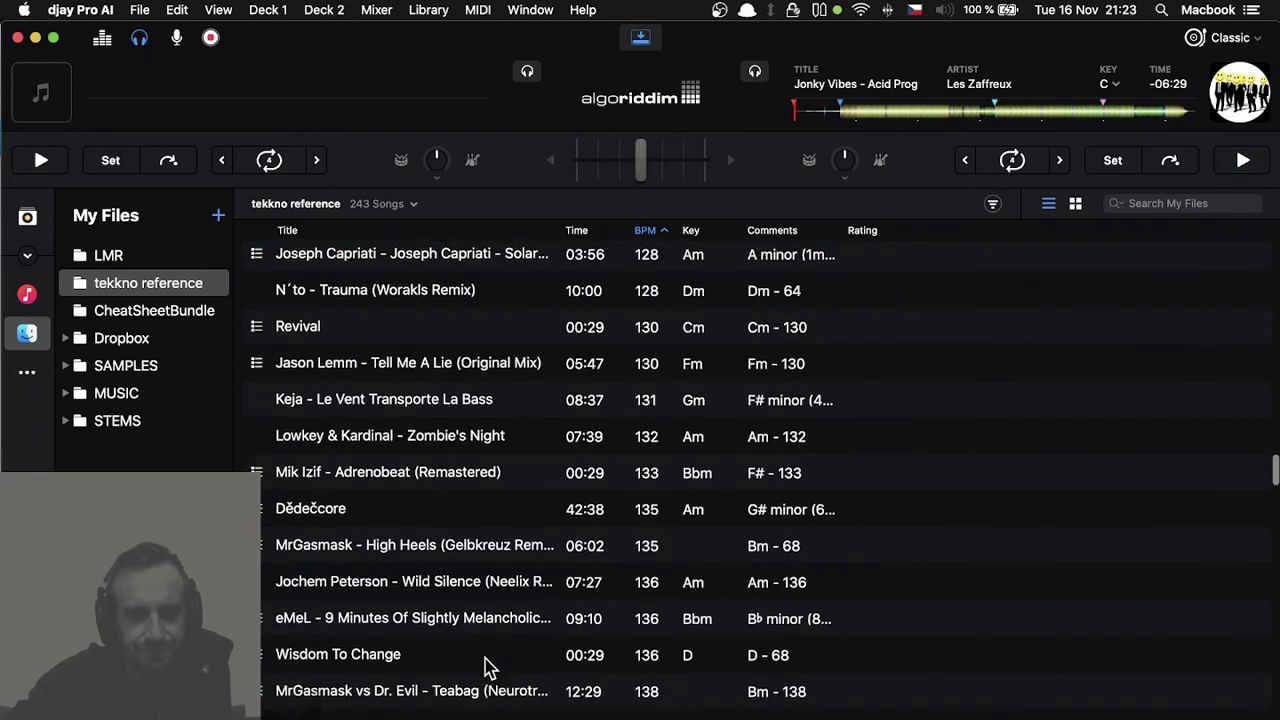
pyautogui.scroll(-2, 490, 665)
pyautogui.moveTo(445, 700); pyautogui.dragTo(171, 114)
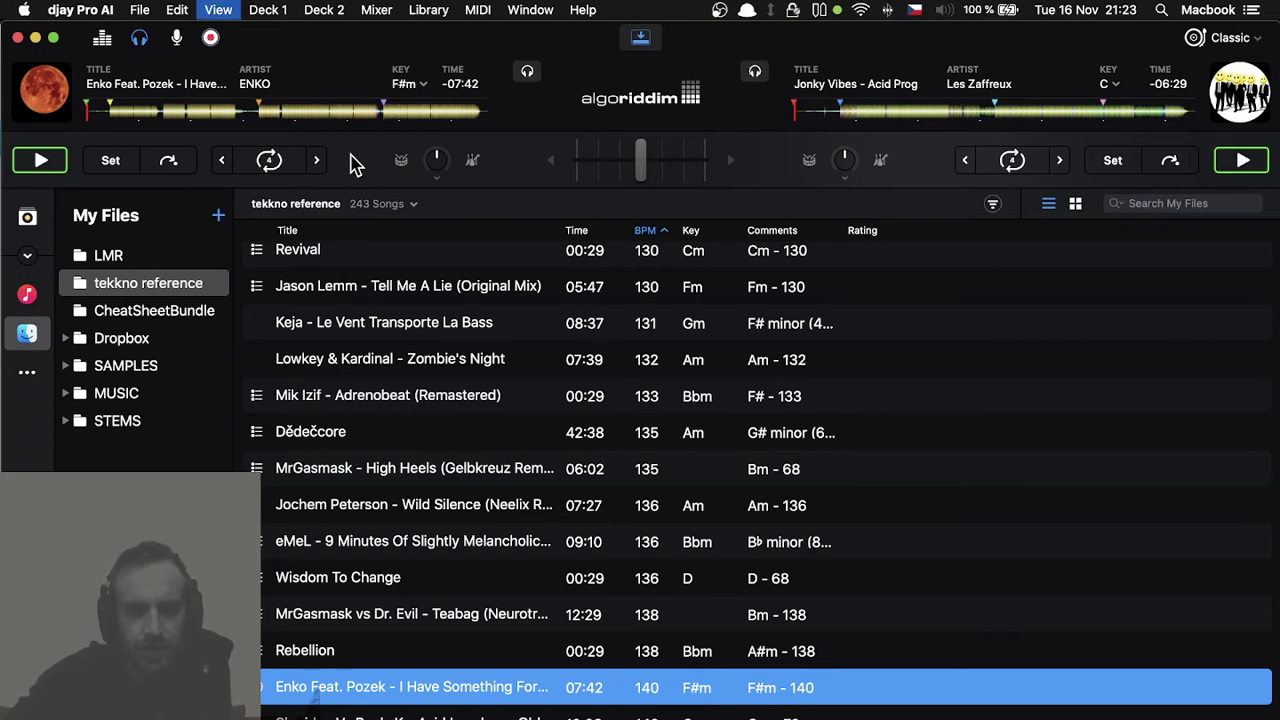
# Step: Collapse the library to show both decks, play the Enko track from near its 00:27 cue, and lower its tempo to 134.8 BPM
pyautogui.press('super+l')
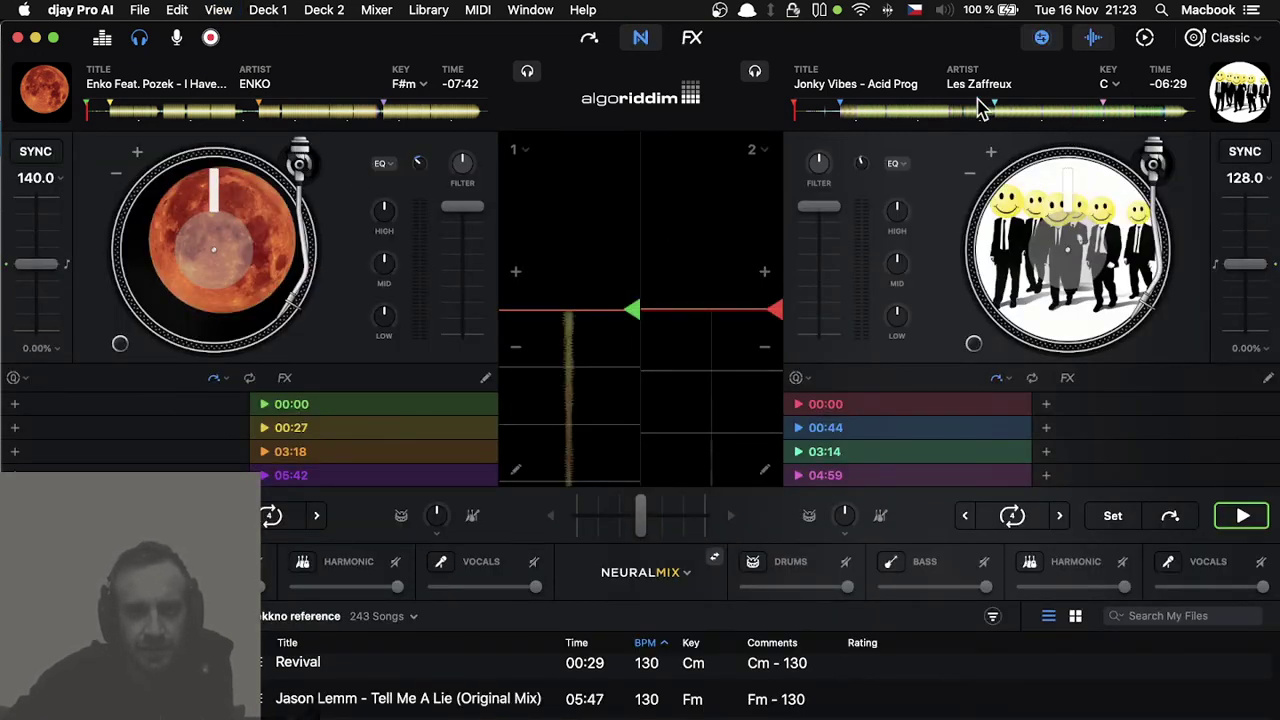
pyautogui.click(108, 118)
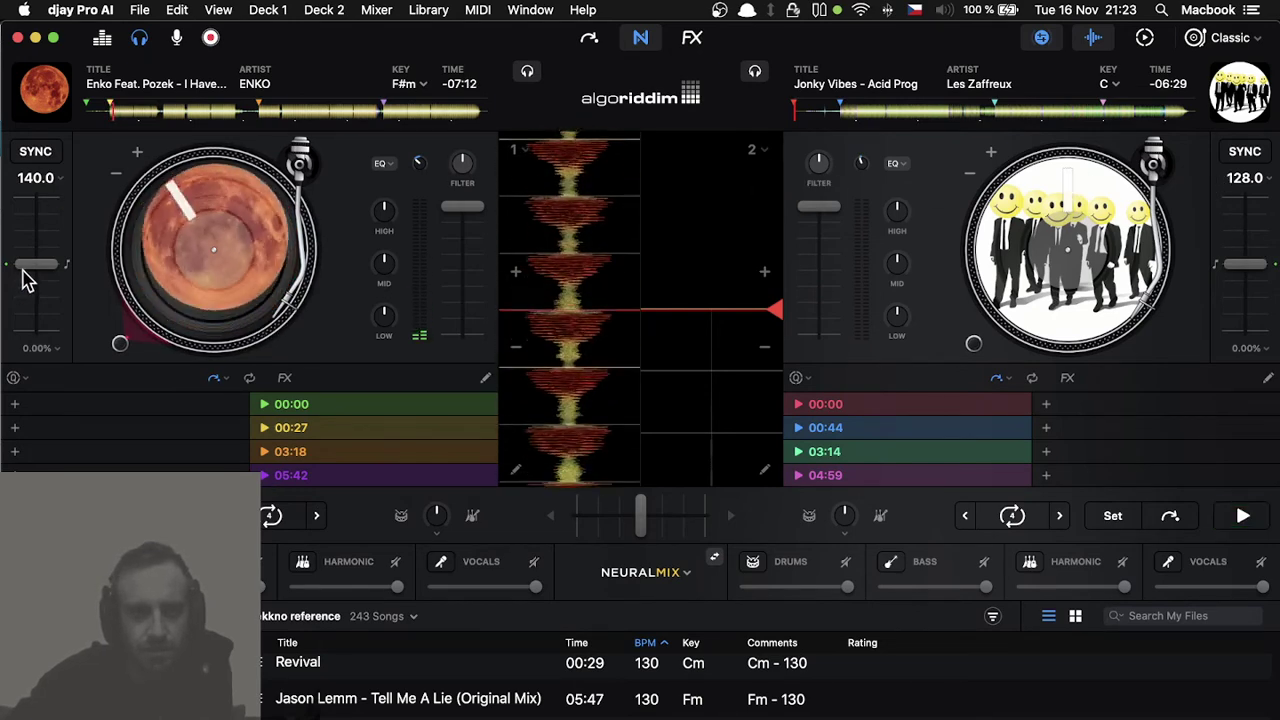
pyautogui.moveTo(27, 280)
pyautogui.mouseDown()
pyautogui.moveTo(30, 259)
pyautogui.moveTo(36, 293)
pyautogui.moveTo(31, 282)
pyautogui.mouseUp()
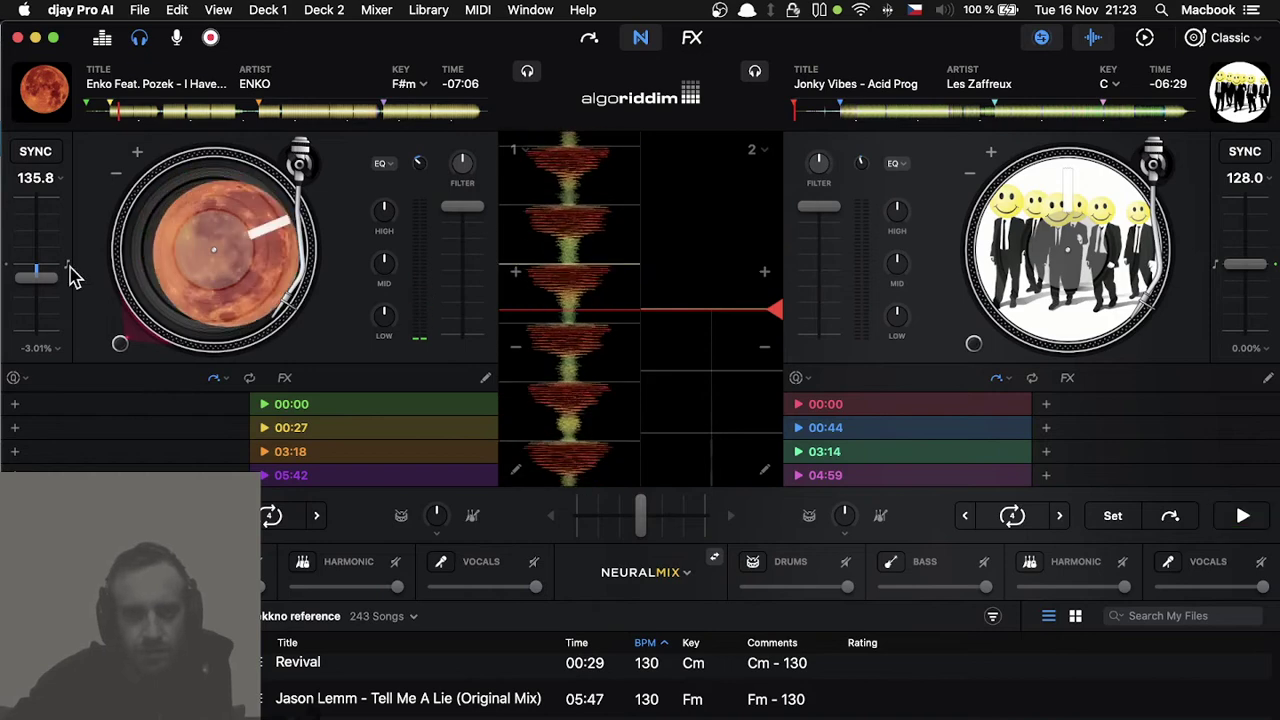
pyautogui.moveTo(38, 280); pyautogui.dragTo(38, 284)
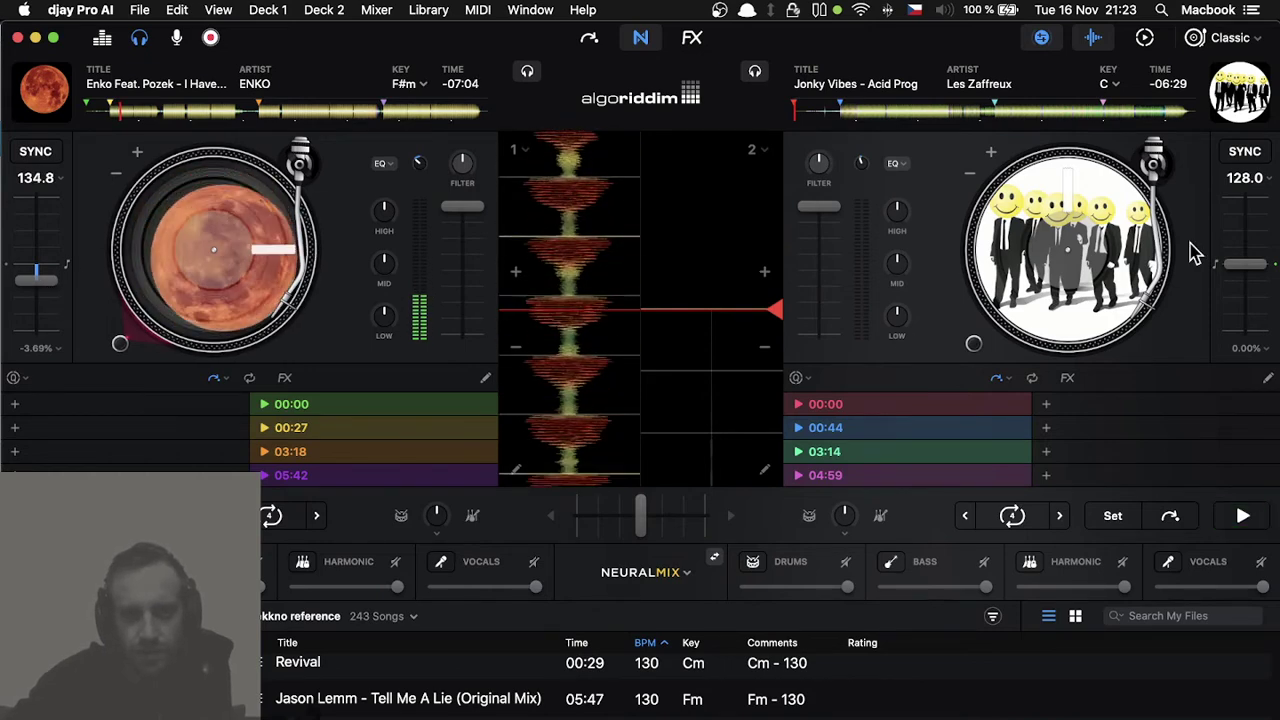
# Step: Sync deck 2's tempo with deck 1 and play Jonky Vibes - Acid Prog from its 00:44 cue point
pyautogui.click(1245, 151)
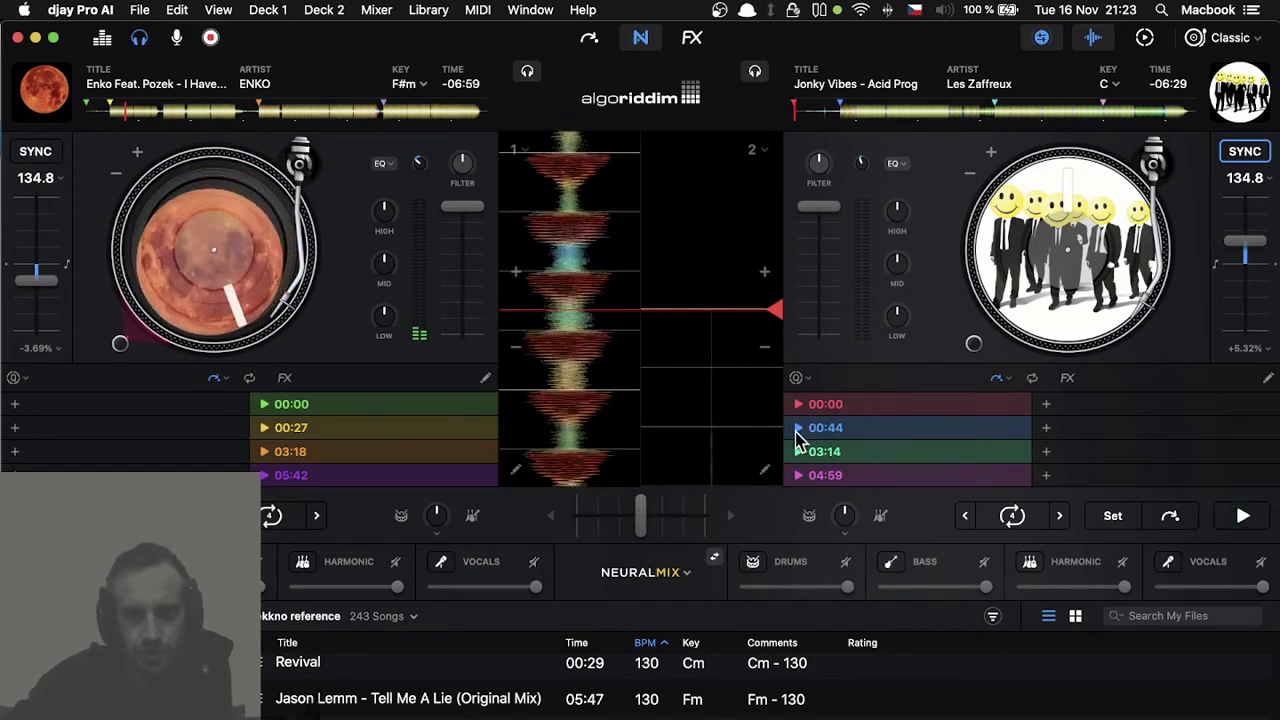
pyautogui.click(798, 428)
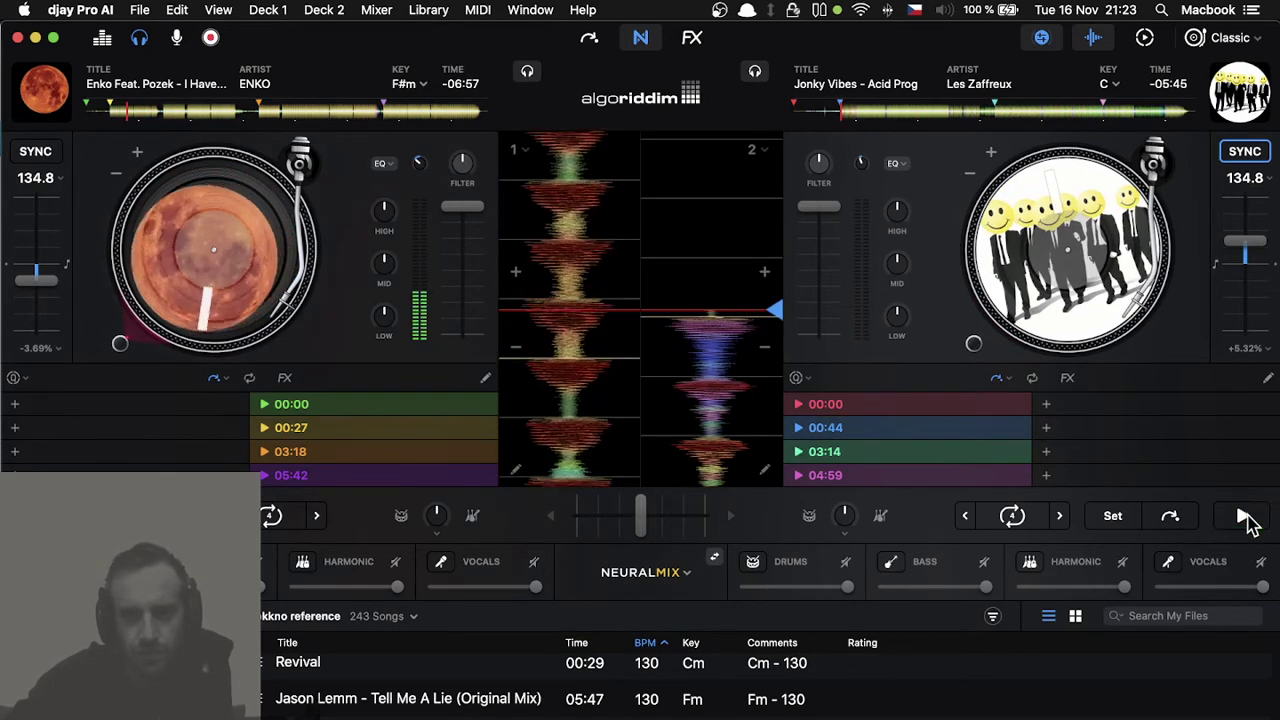
pyautogui.click(1245, 518)
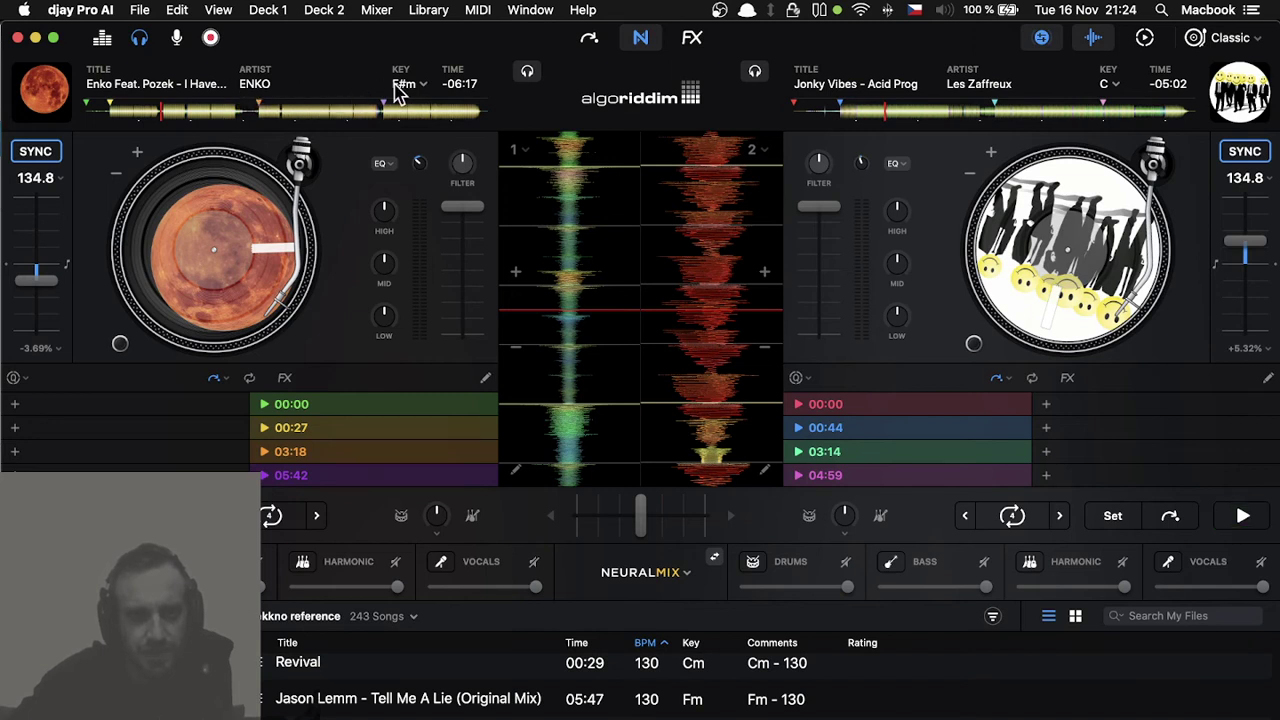
# Step: Match the key of Jonky Vibes - Acid Prog on deck 2 to the F#m key of the Enko track
pyautogui.click(1118, 88)
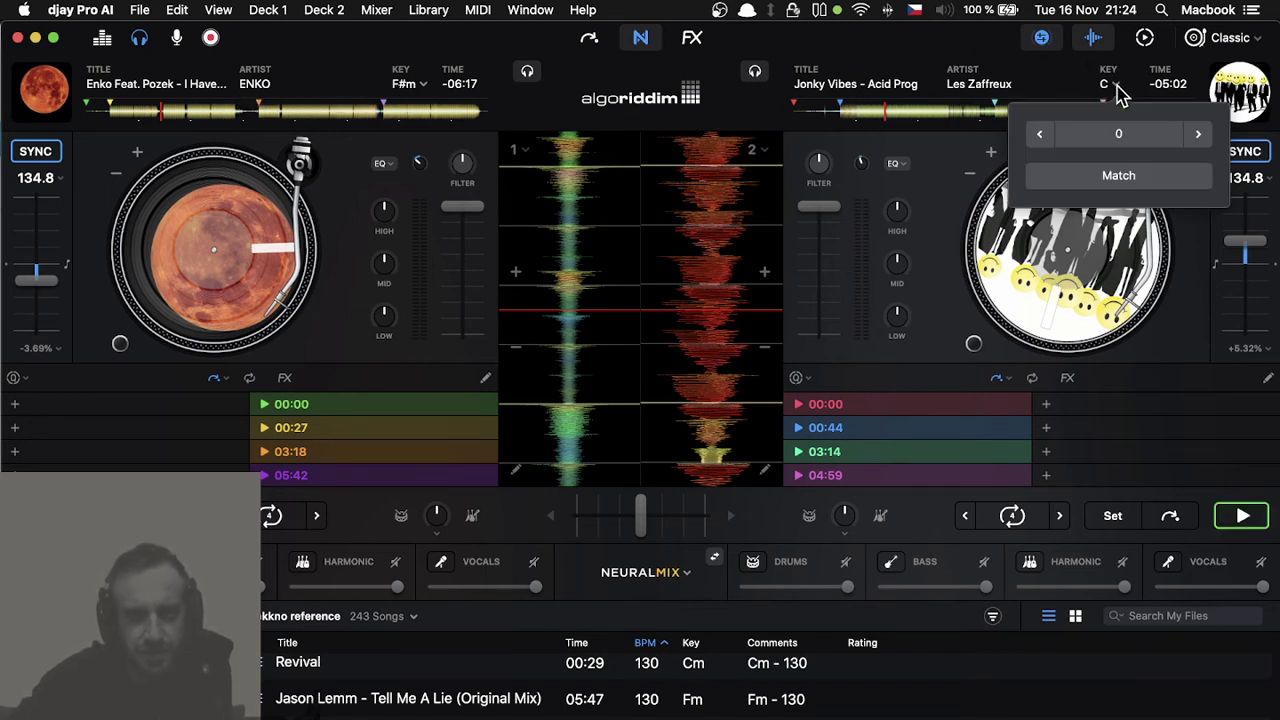
pyautogui.click(1120, 176)
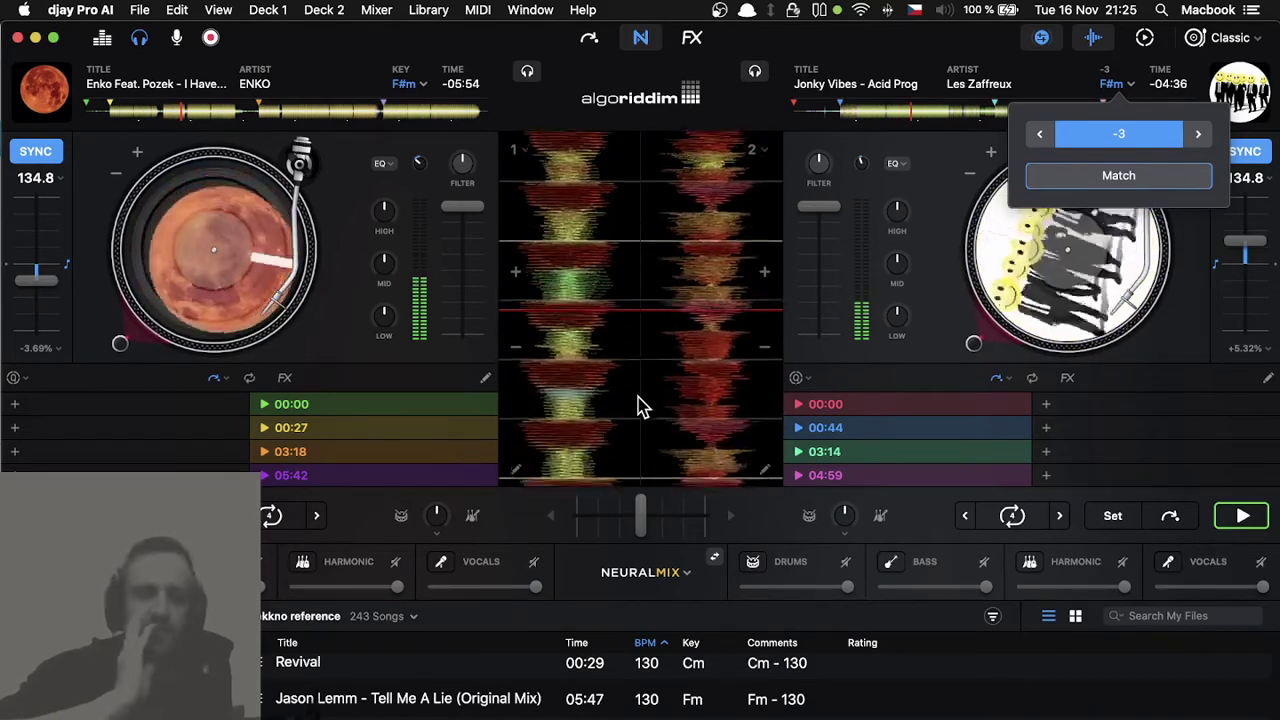
pyautogui.press('super+Tab')
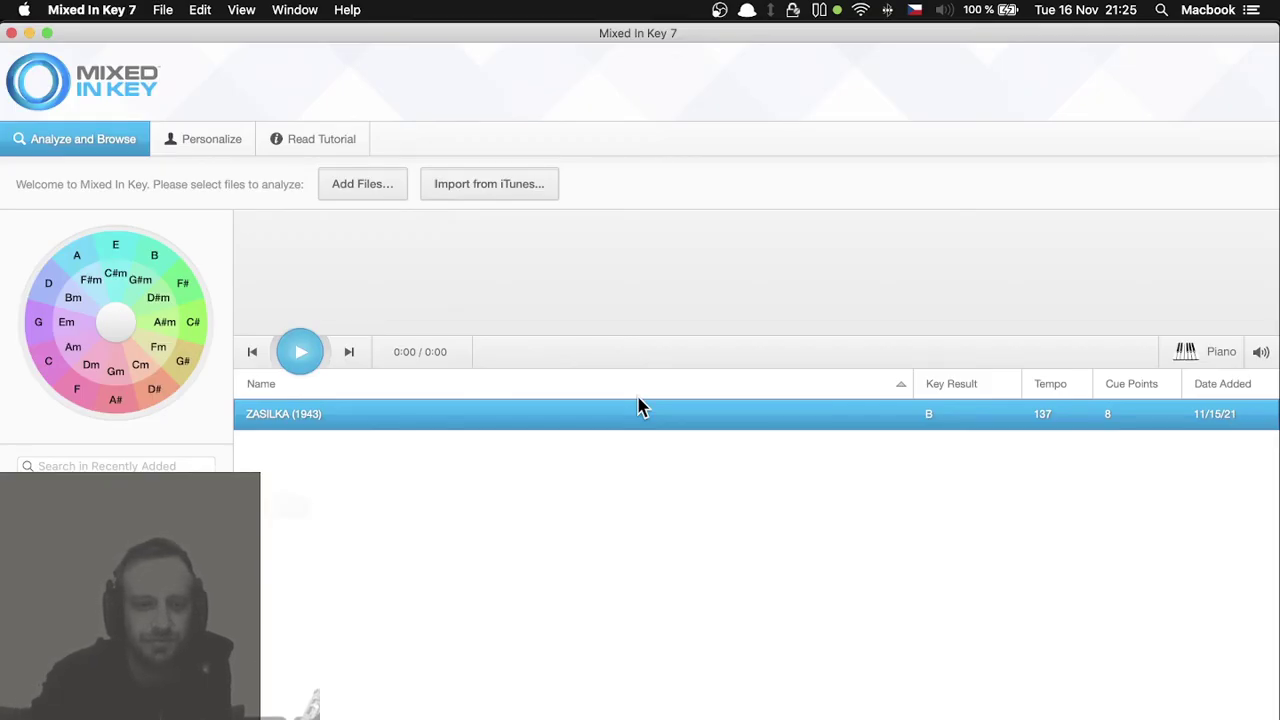
pyautogui.press('super+Tab')
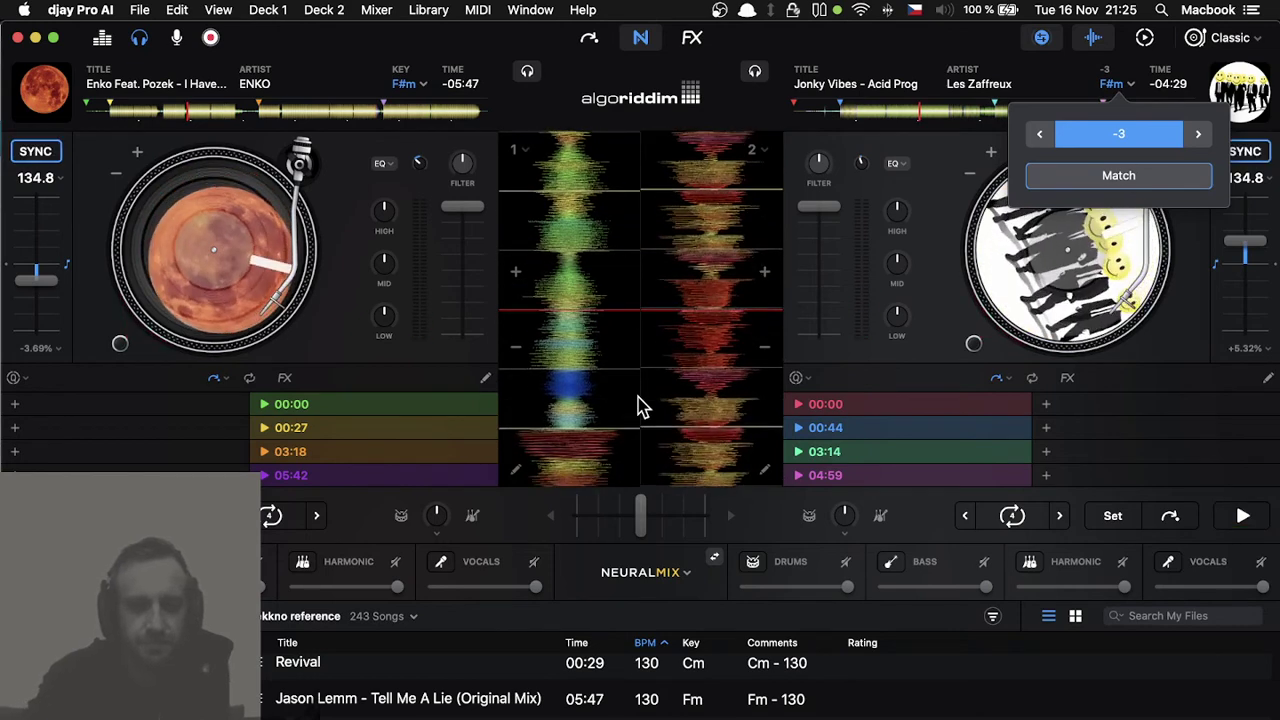
# Step: Switch to Mixed In Key 7 and select E, C#m and their neighbouring compatible keys on the circle of fifths
pyautogui.press('super+Tab')
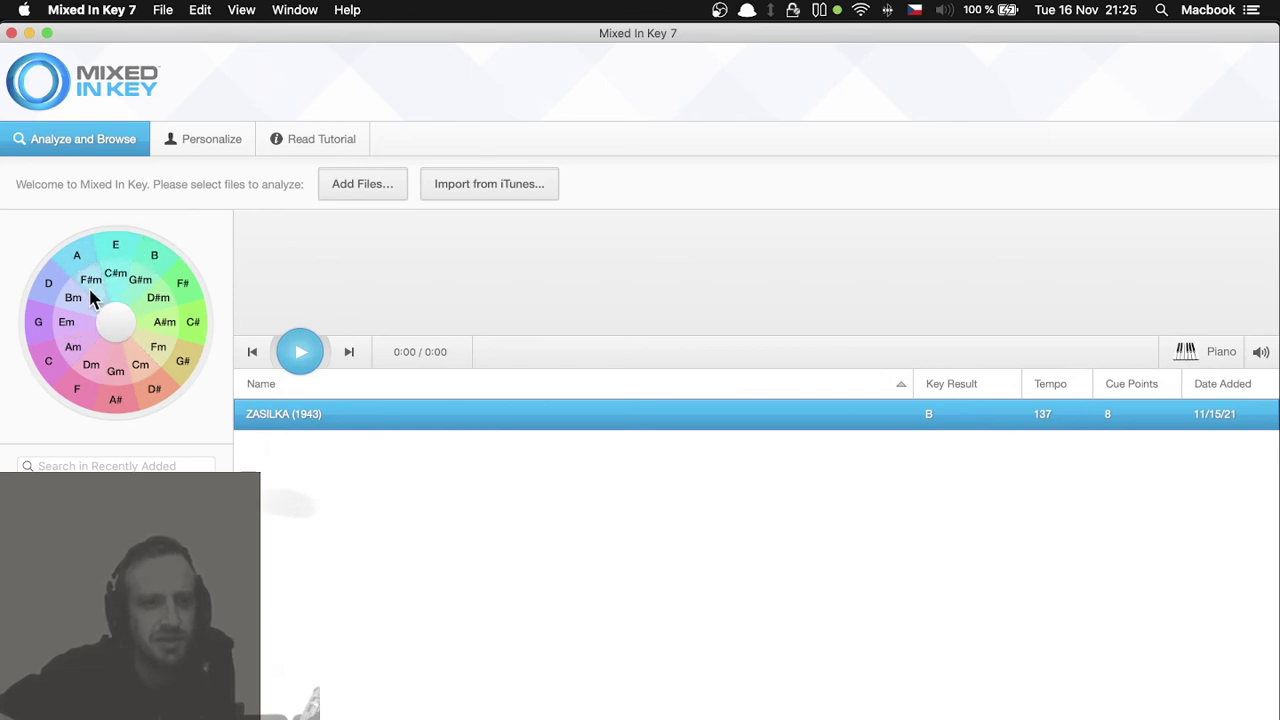
pyautogui.click(118, 248)
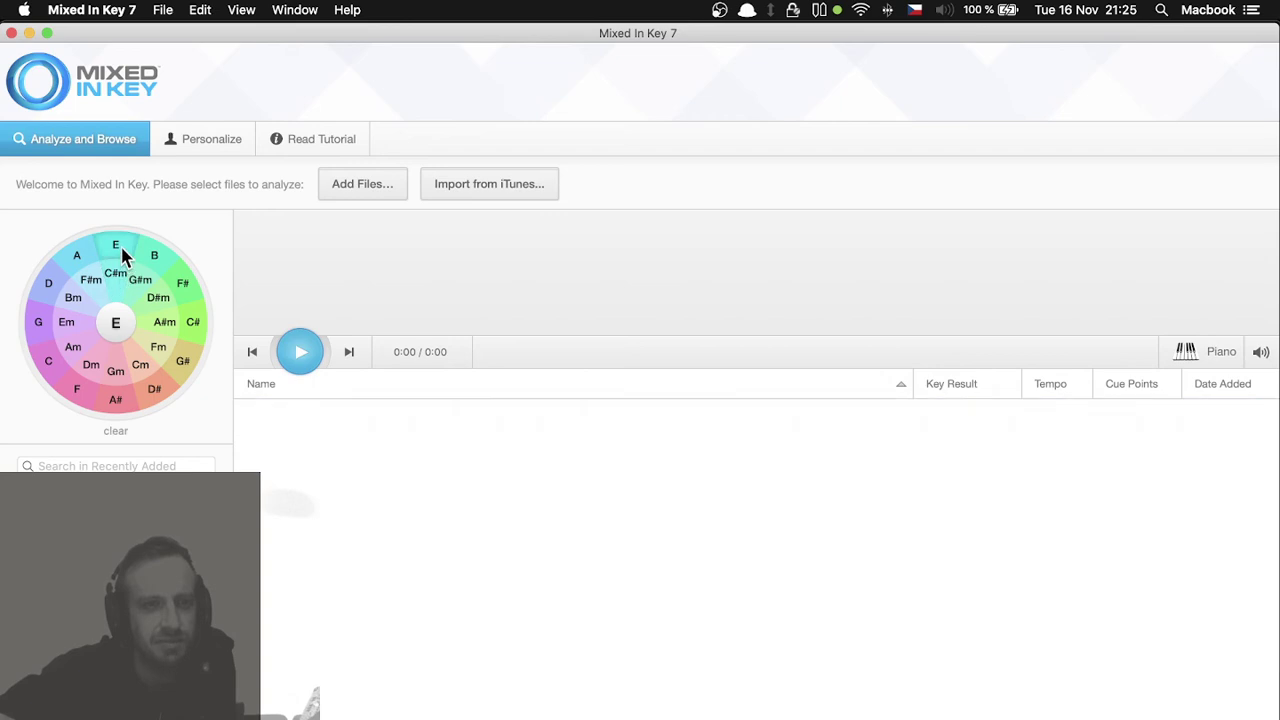
pyautogui.click(119, 276)
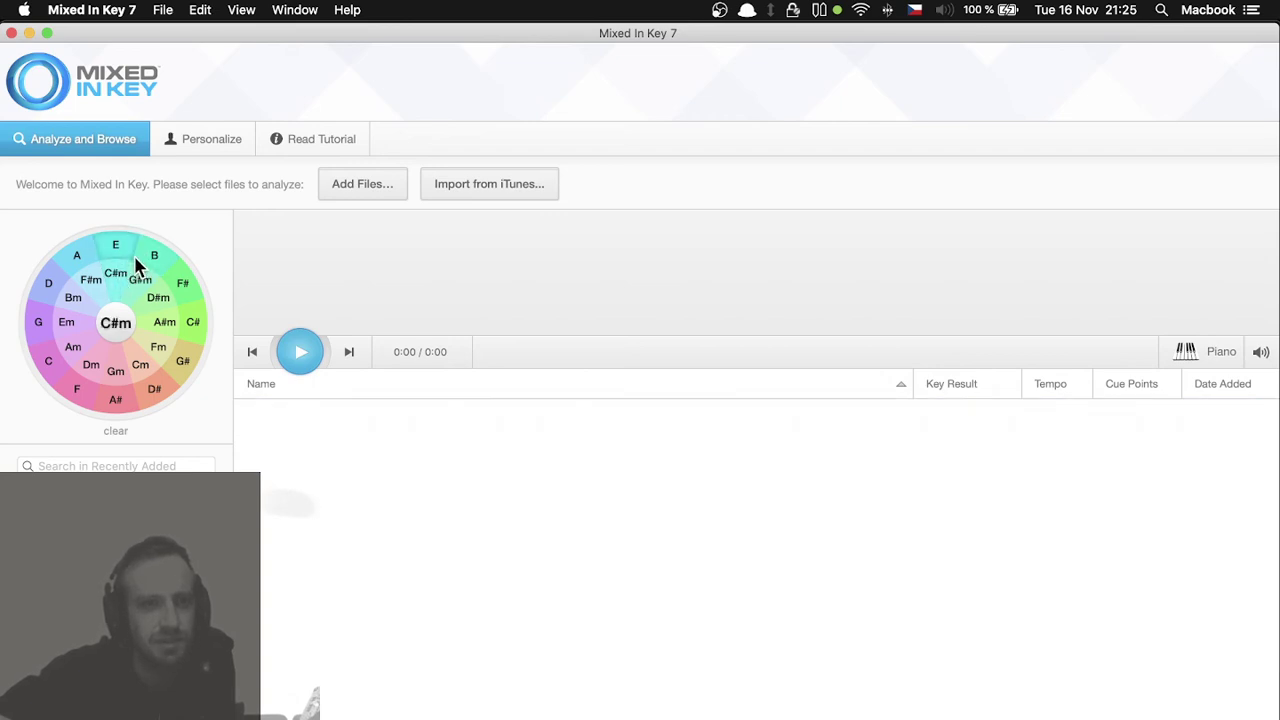
pyautogui.click(154, 258)
pyautogui.click(78, 262)
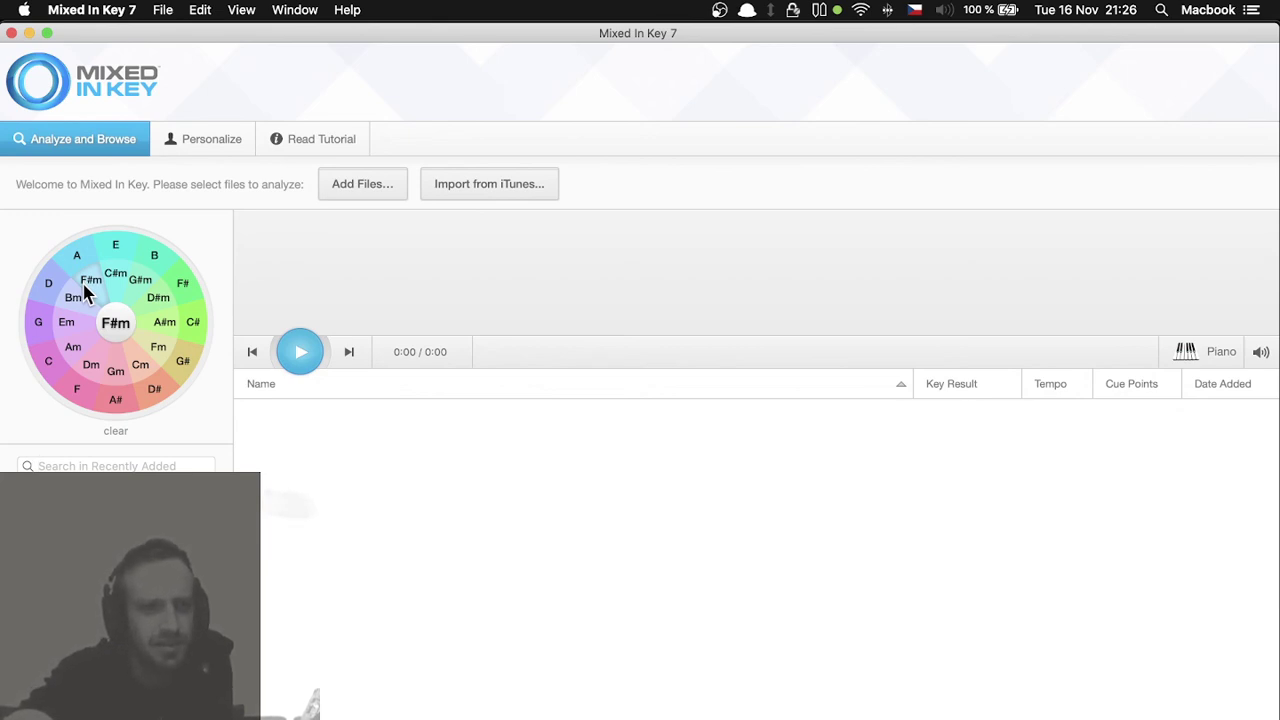
# Step: Switch back to djay Pro AI and load the 130 BPM Cm track Revival on deck 1
pyautogui.press('super+Tab')
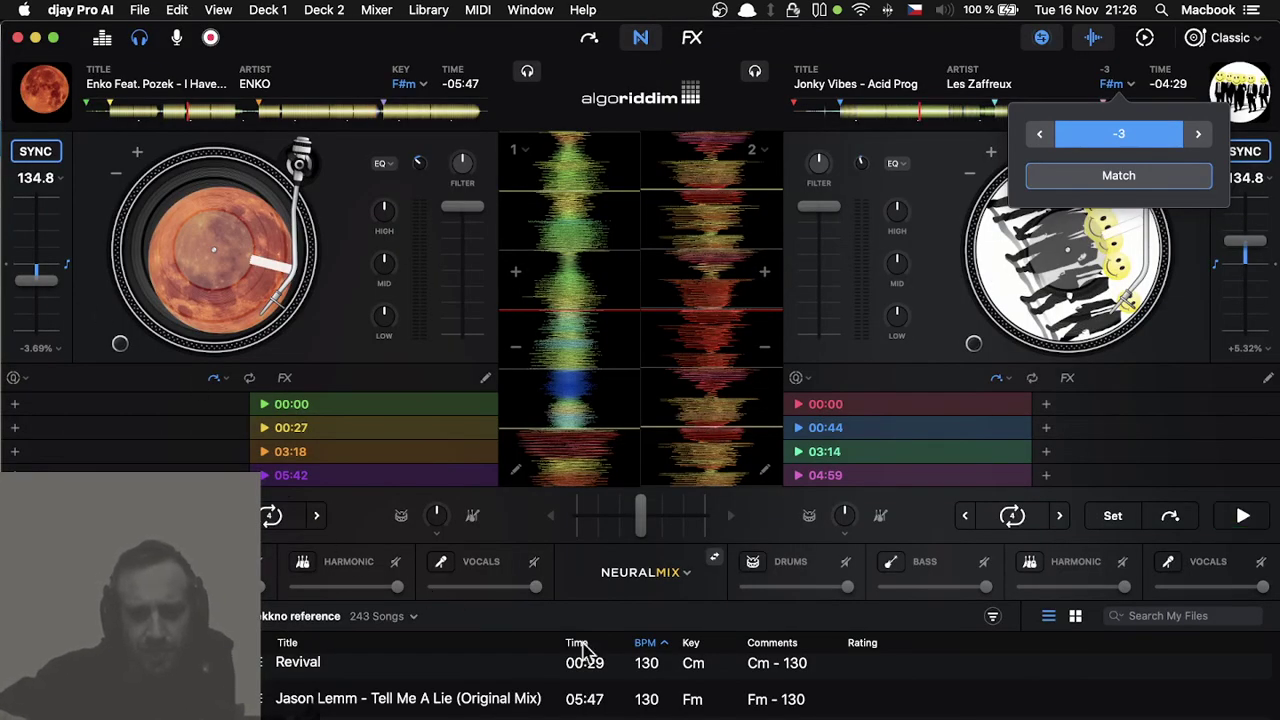
pyautogui.moveTo(700, 672); pyautogui.dragTo(240, 267)
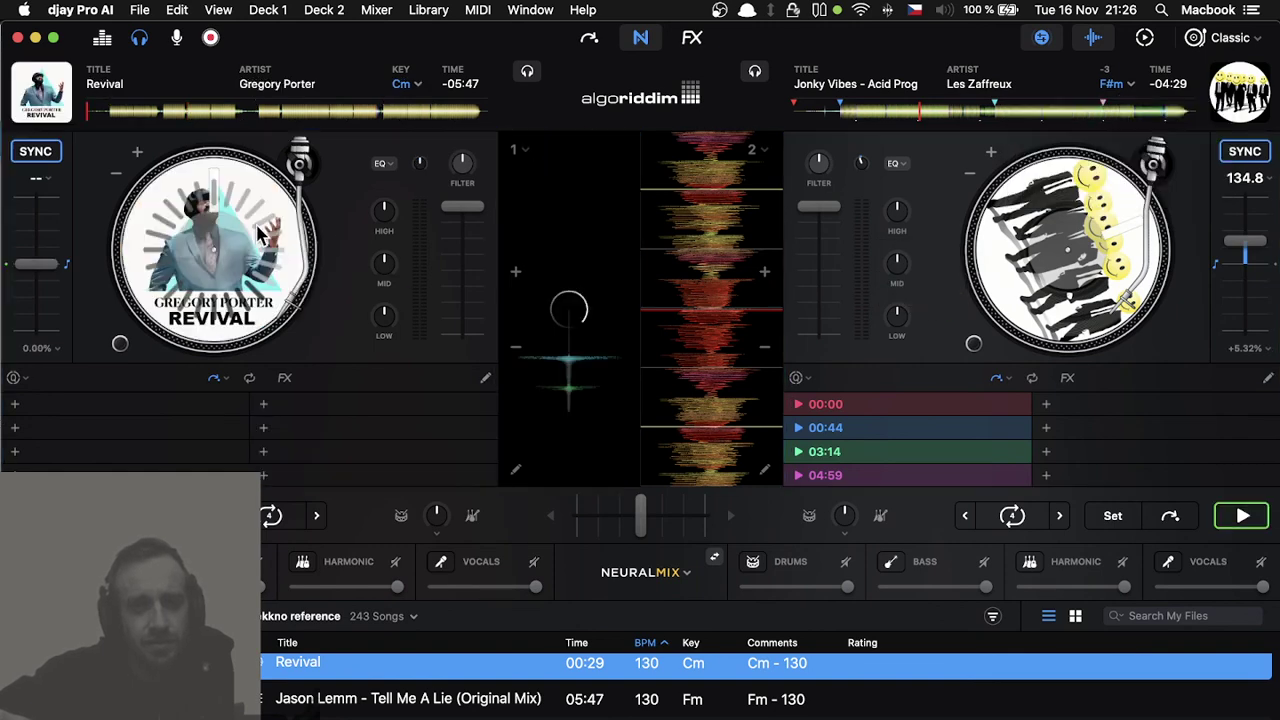
pyautogui.click(420, 86)
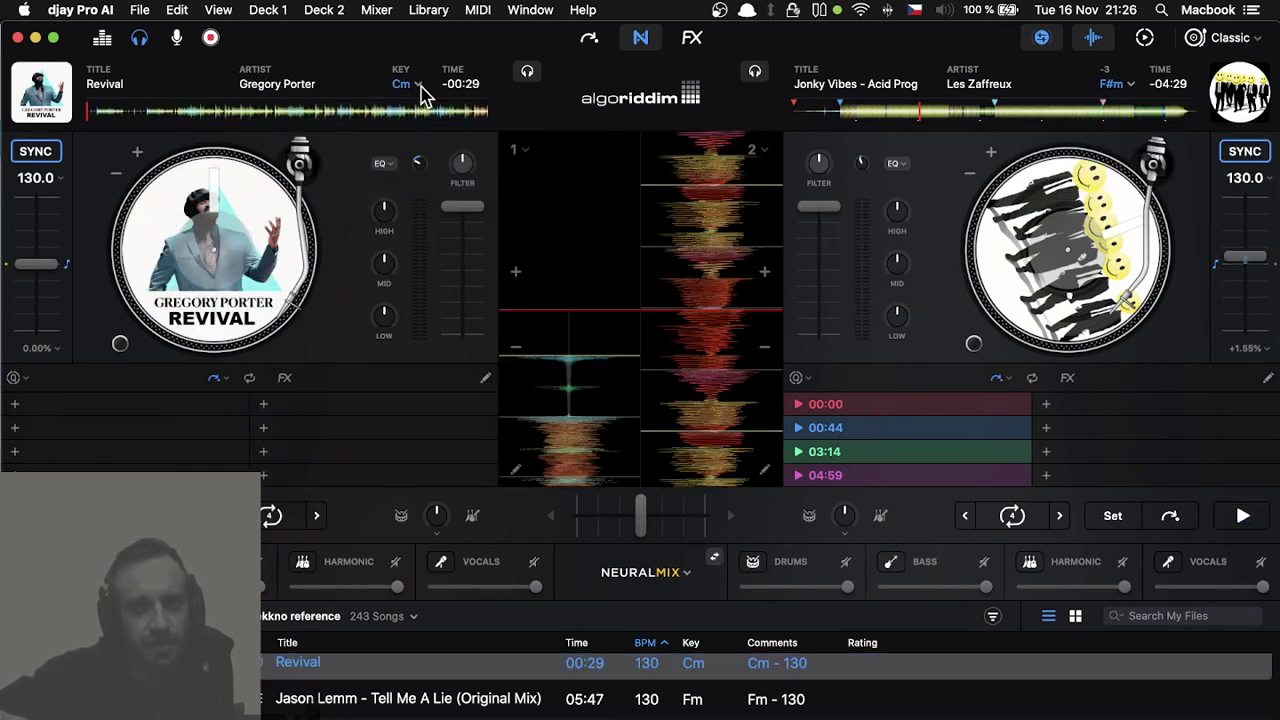
pyautogui.click(420, 86)
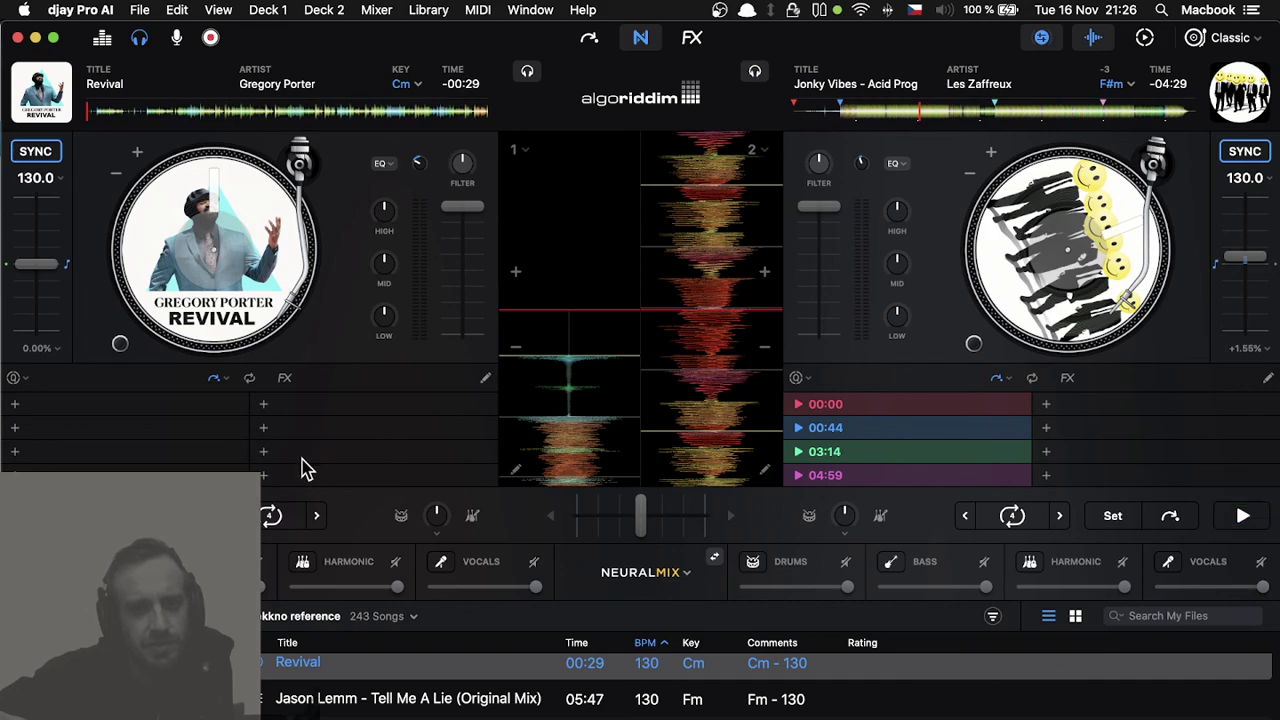
# Step: Play Revival on deck 1 together with Jonky Vibes - Acid Prog on deck 2, and show the effects controls
pyautogui.press('space')
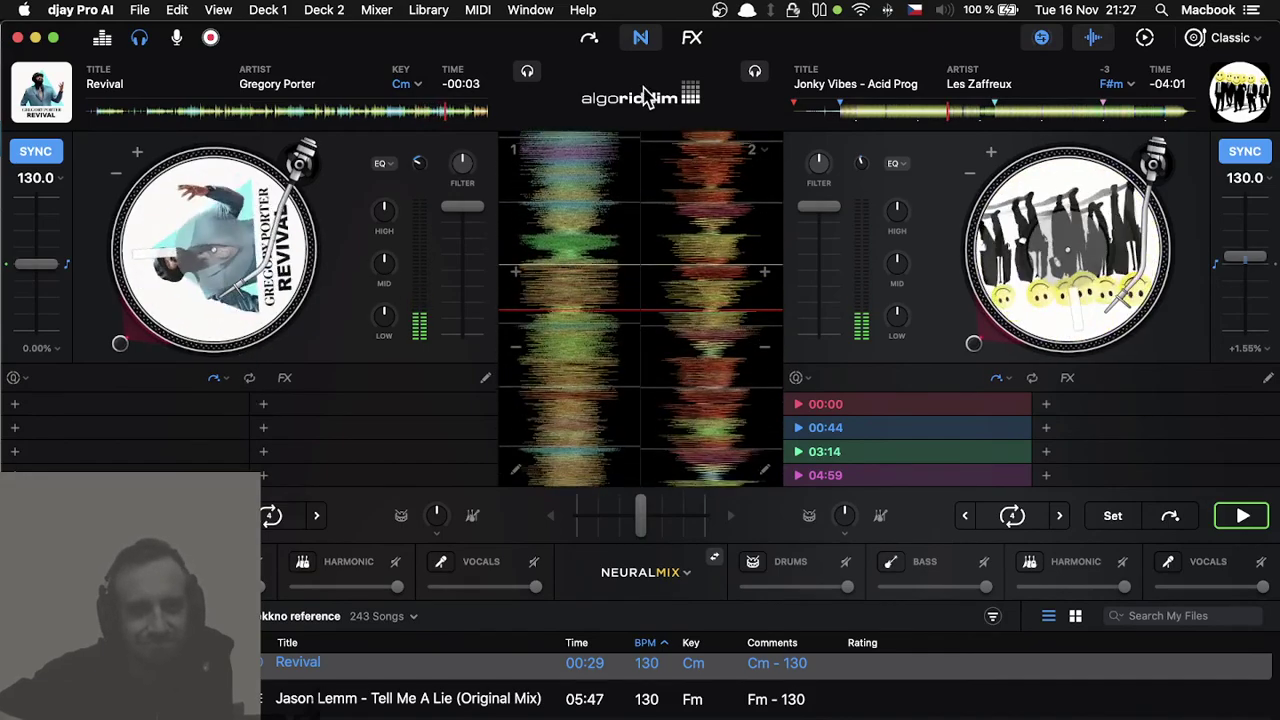
pyautogui.click(693, 40)
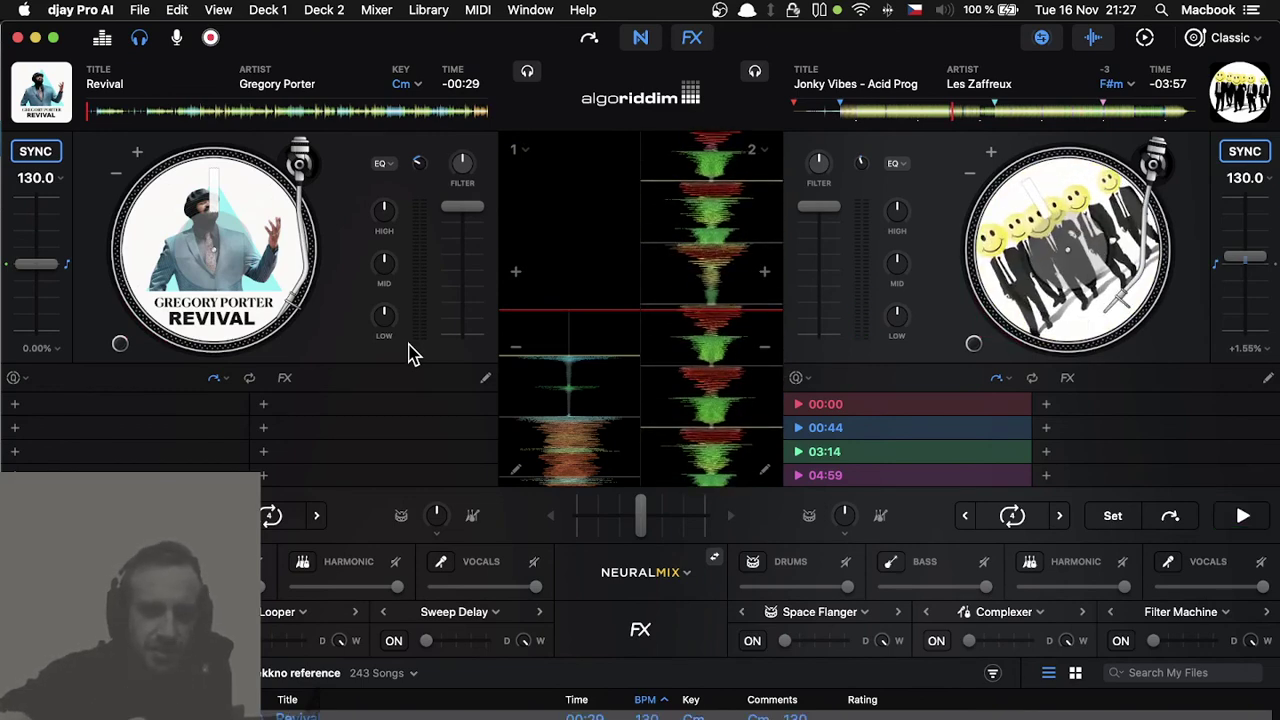
# Step: Switch to OBS and stop the screen recording
pyautogui.press('super+Tab')
pyautogui.press('super+Tab')
pyautogui.press('super+Tab')
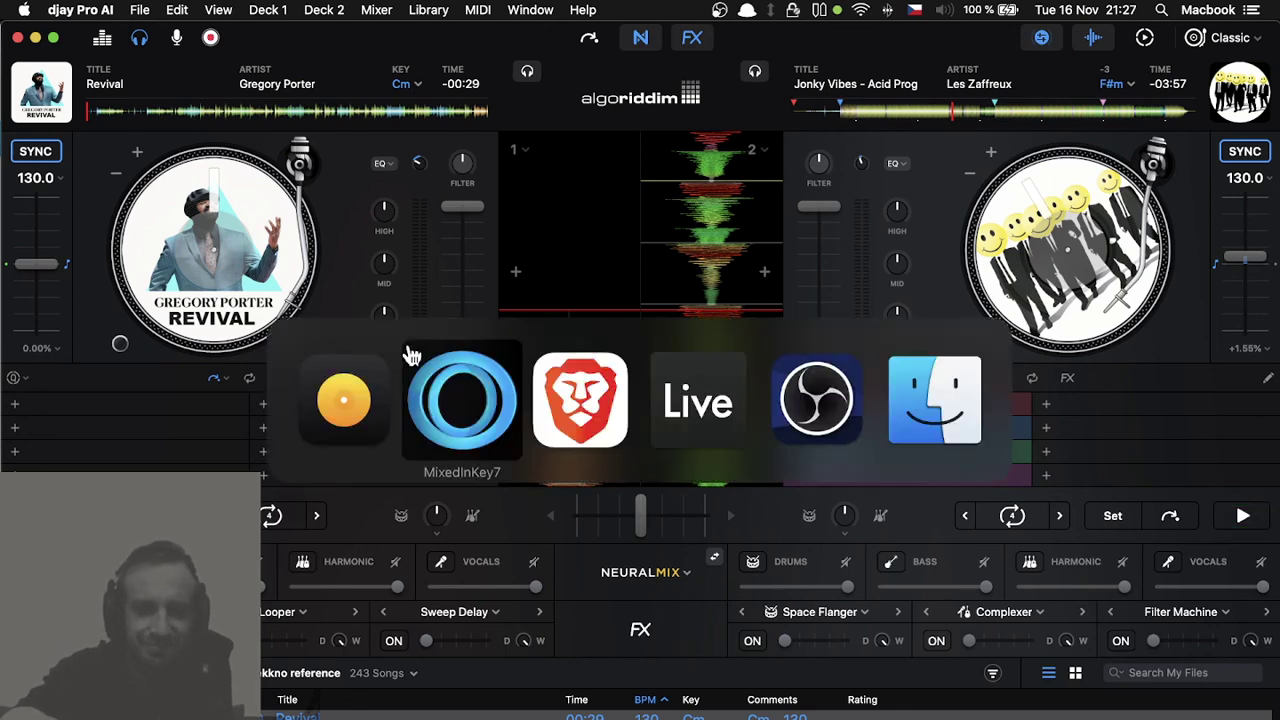
pyautogui.press('super+Tab')
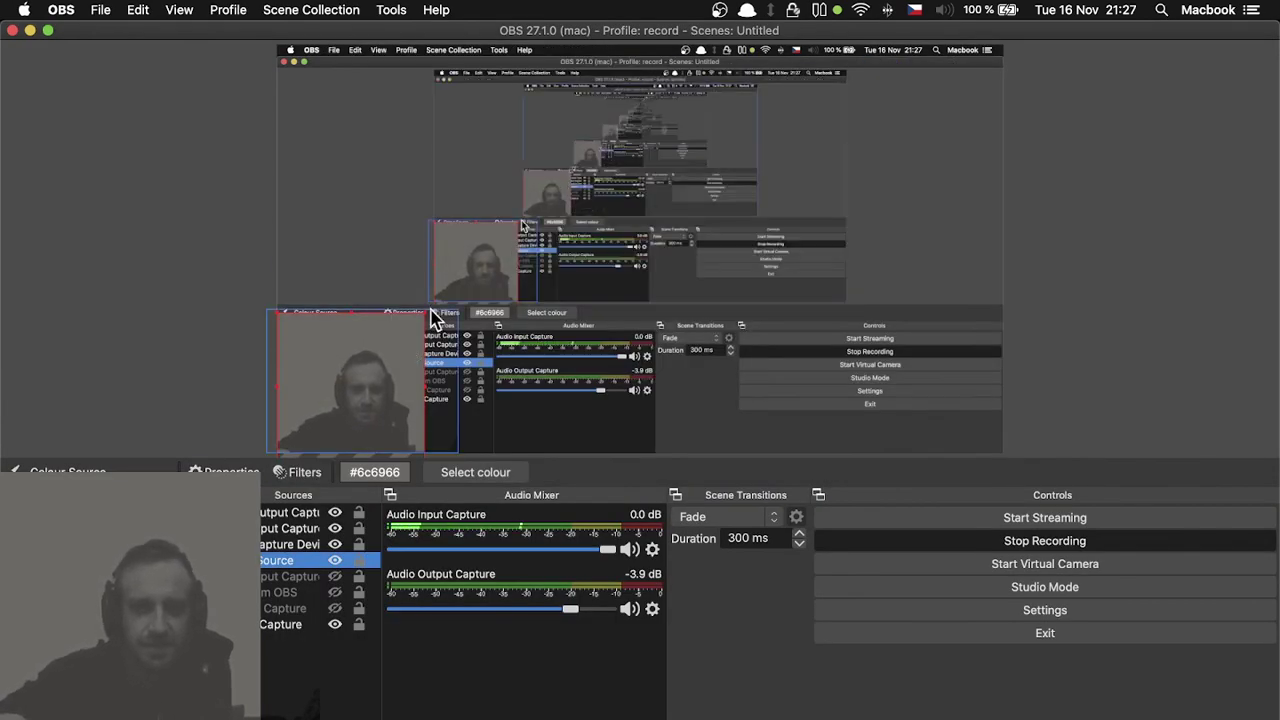
pyautogui.click(943, 562)
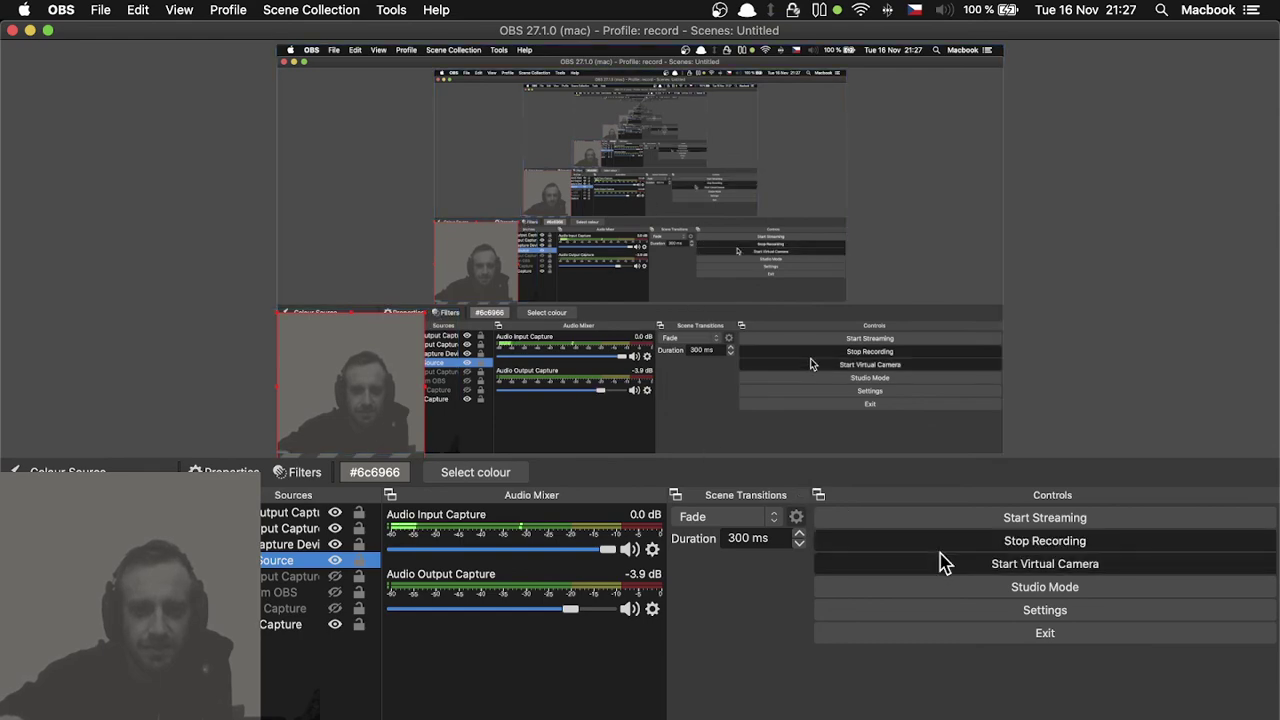